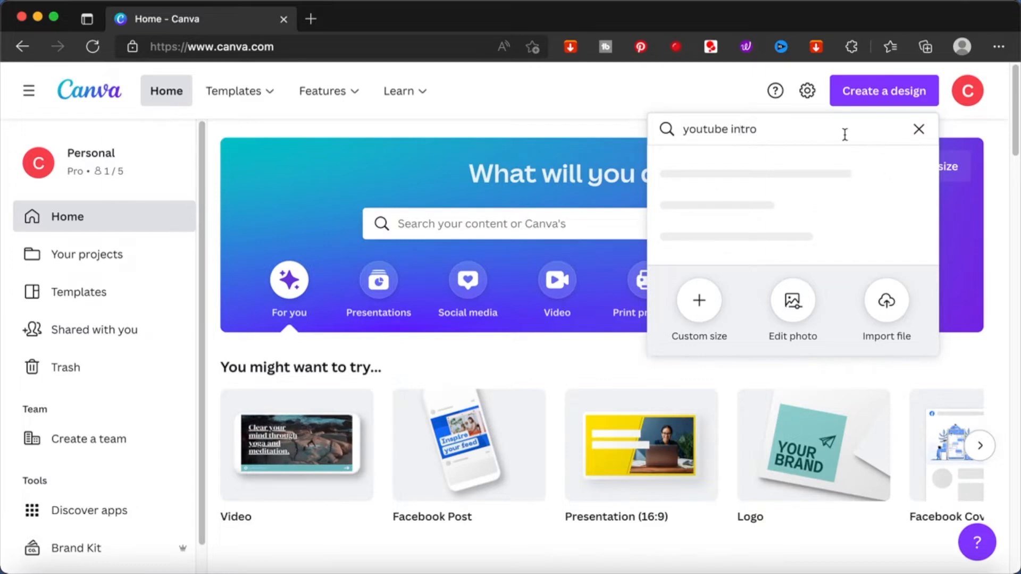
Step: Create a YouTube Intro video design and browse the templates offered for it
click(724, 168)
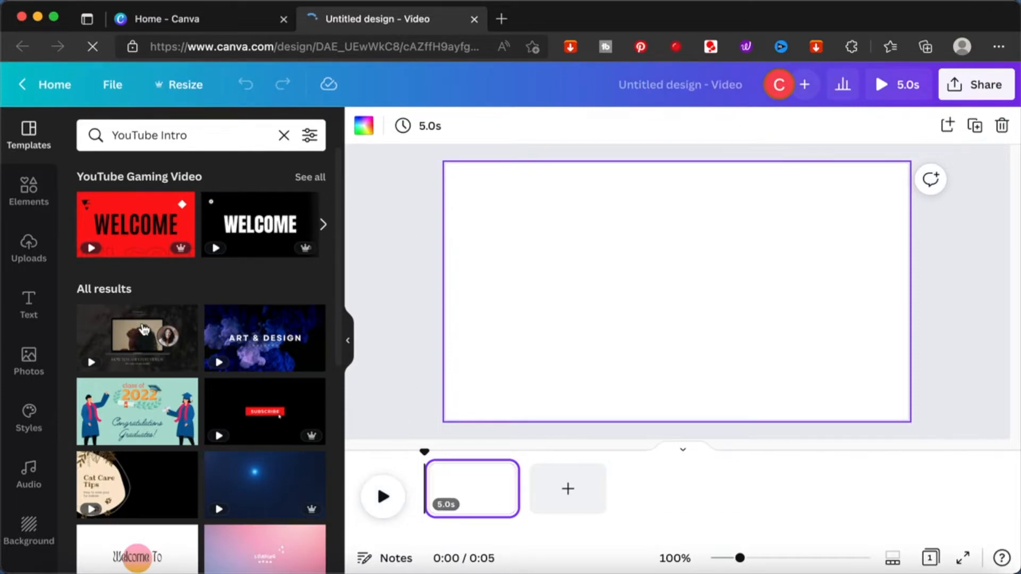
scroll(209, 382, down, 5)
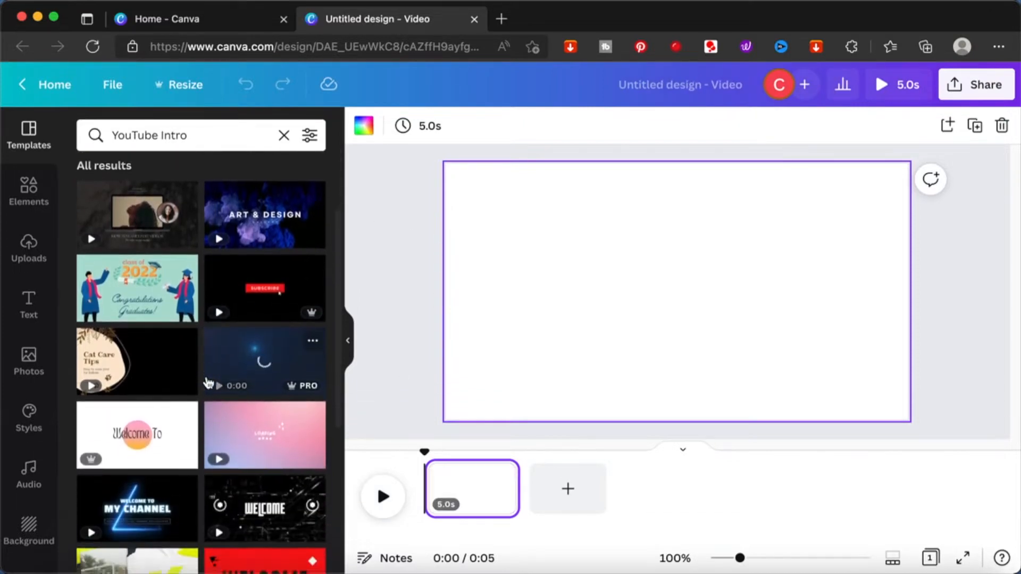
scroll(207, 382, down, 4)
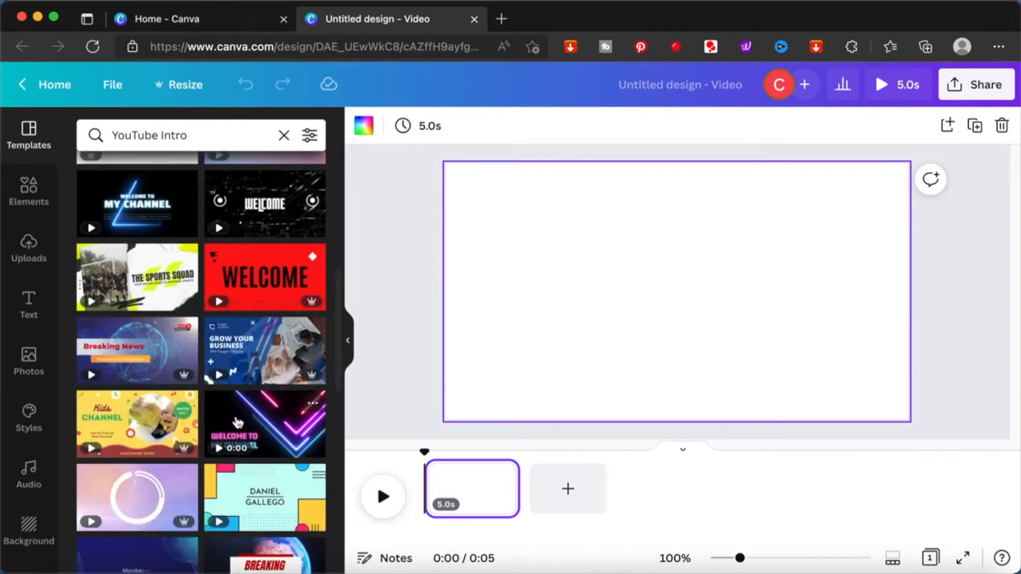
scroll(258, 379, down, 5)
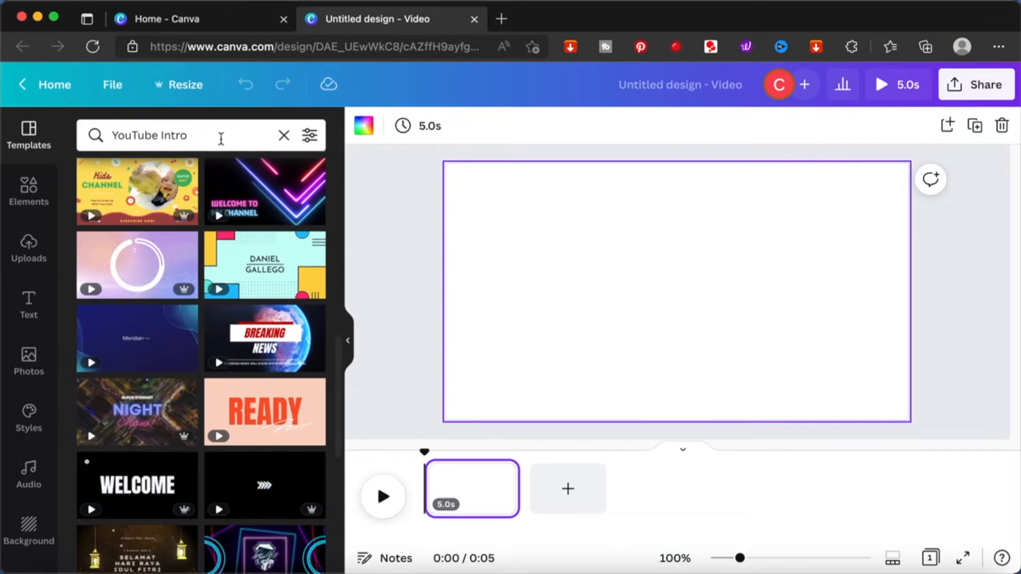
Step: Search the video templates for "cooking"
click(51, 147)
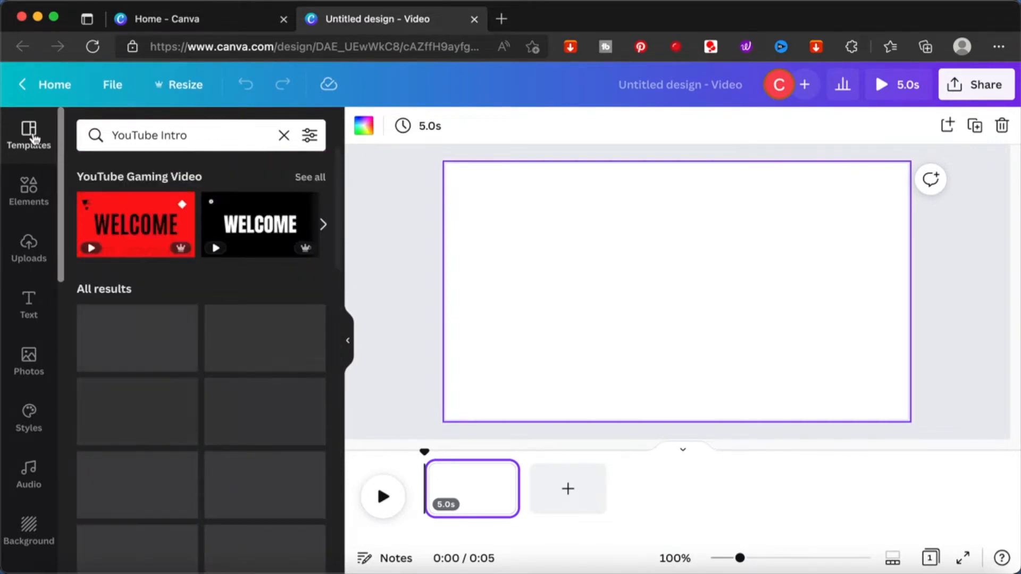
click(33, 140)
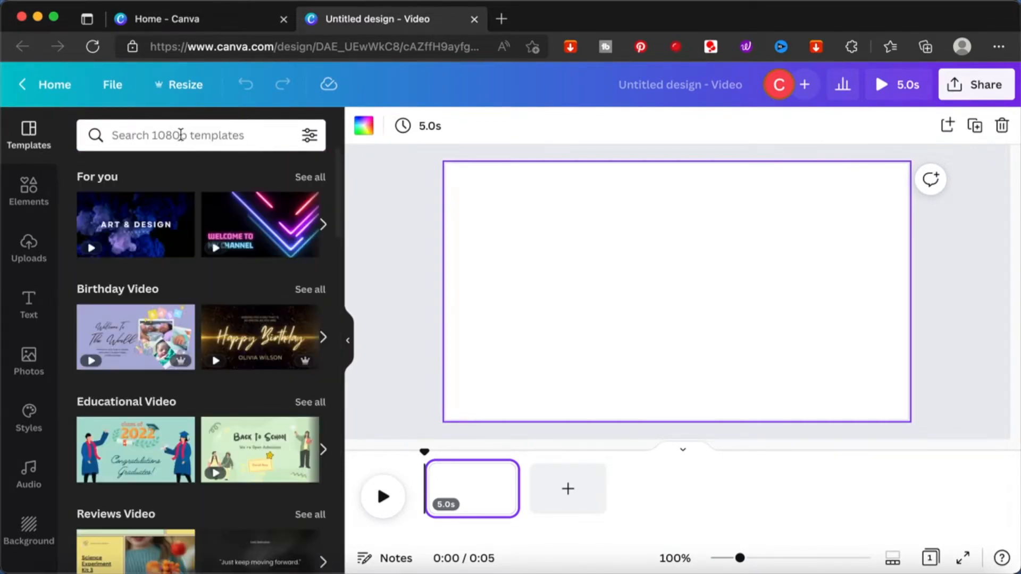
click(180, 135)
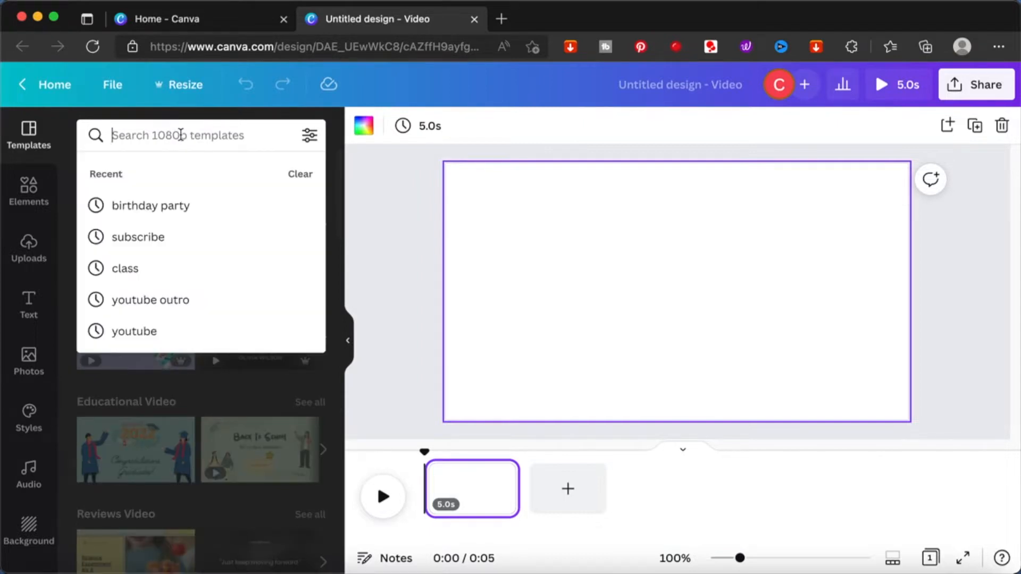
text(cooking)
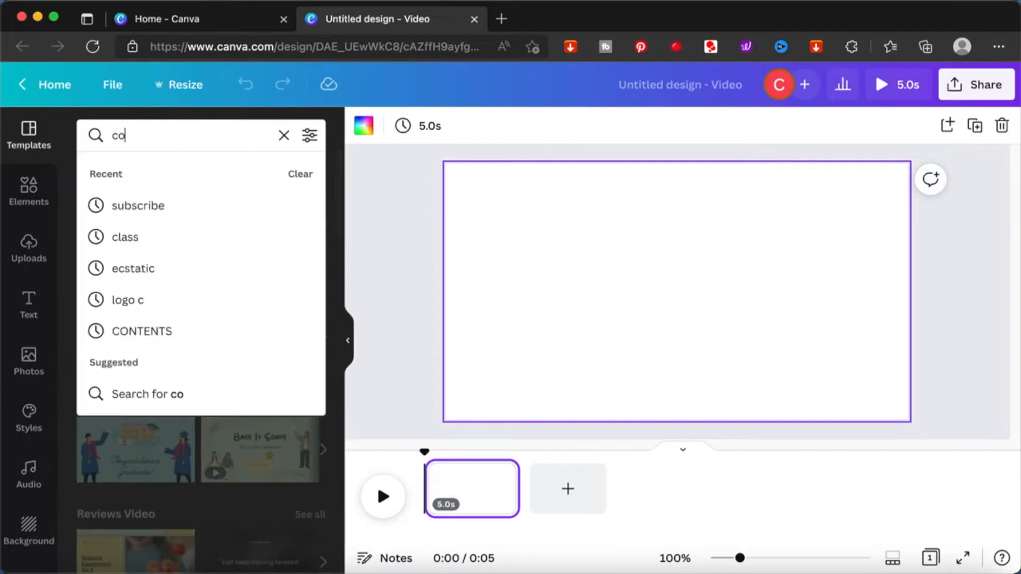
key(Return)
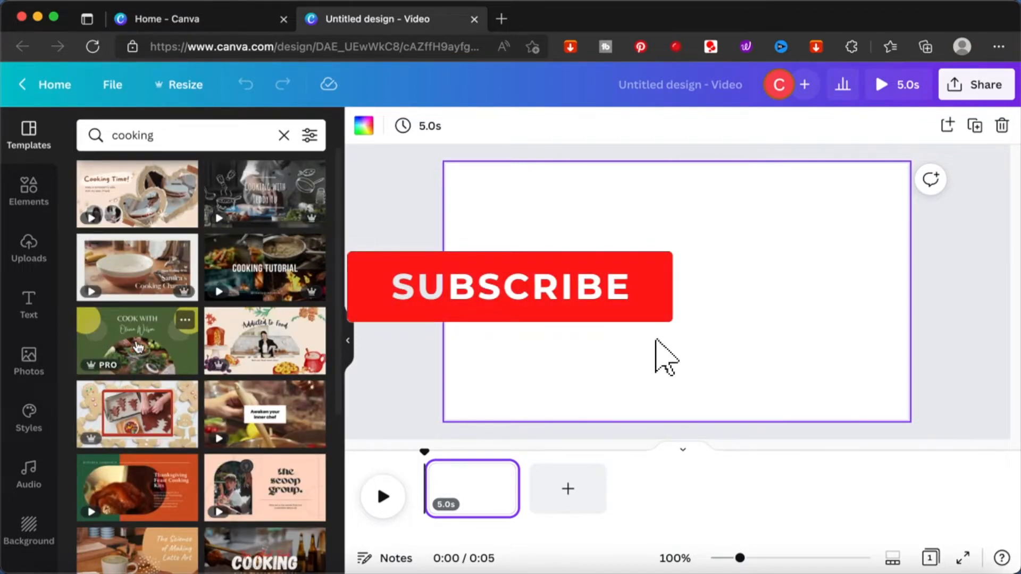
Step: Try the chef video template and the Cooking Tutorial template on the page, and preview the Cooking Tutorial one in full view
click(260, 208)
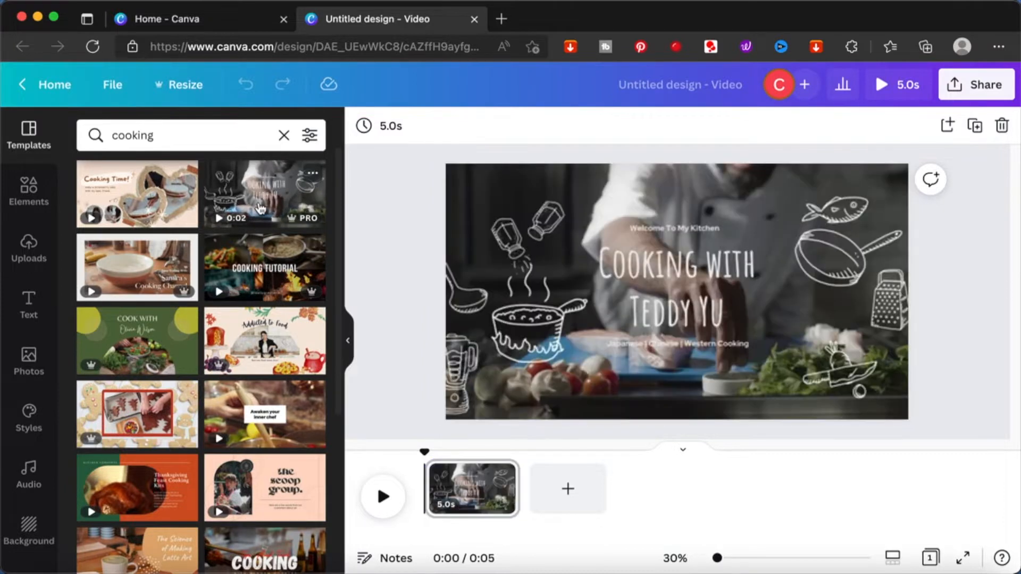
click(261, 207)
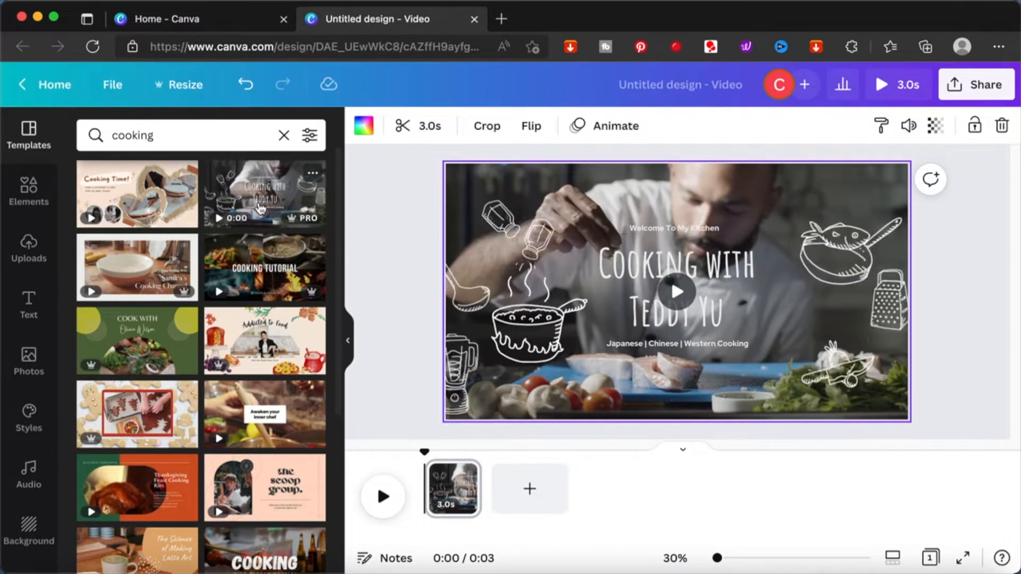
click(263, 260)
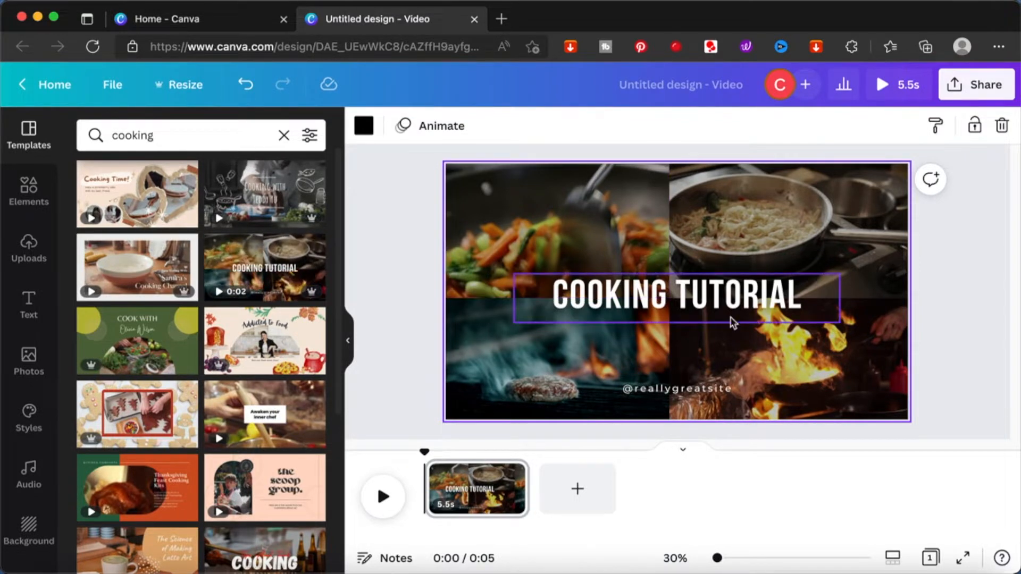
click(883, 84)
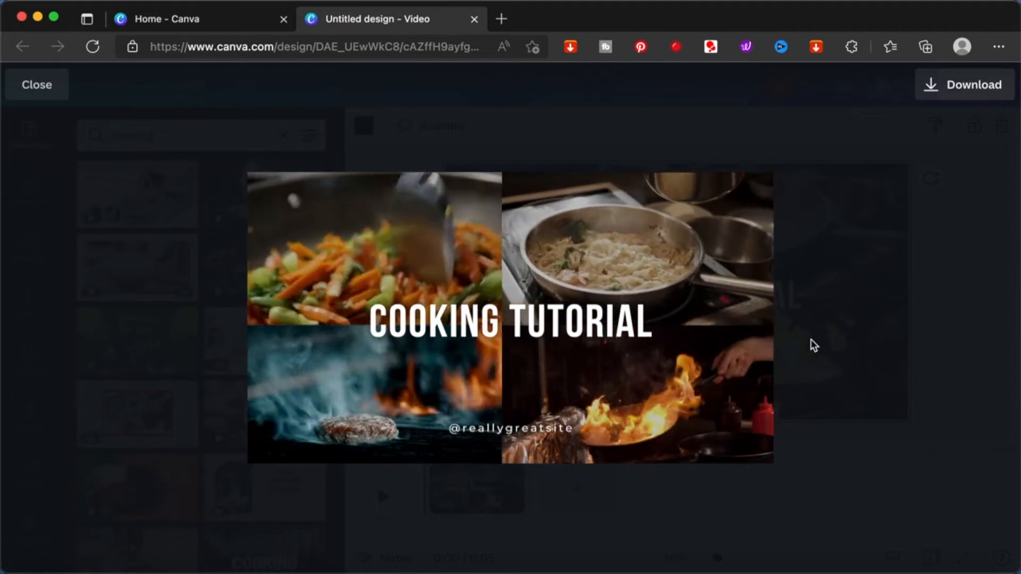
click(38, 85)
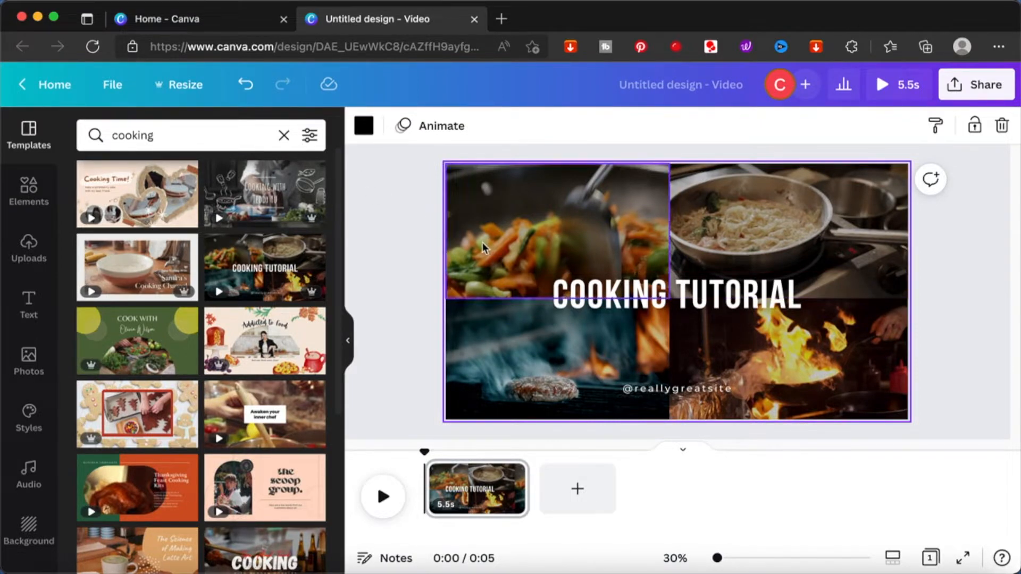
Step: Apply the chef video template with the white kitchen doodles and delete its background video
scroll(209, 308, down, 5)
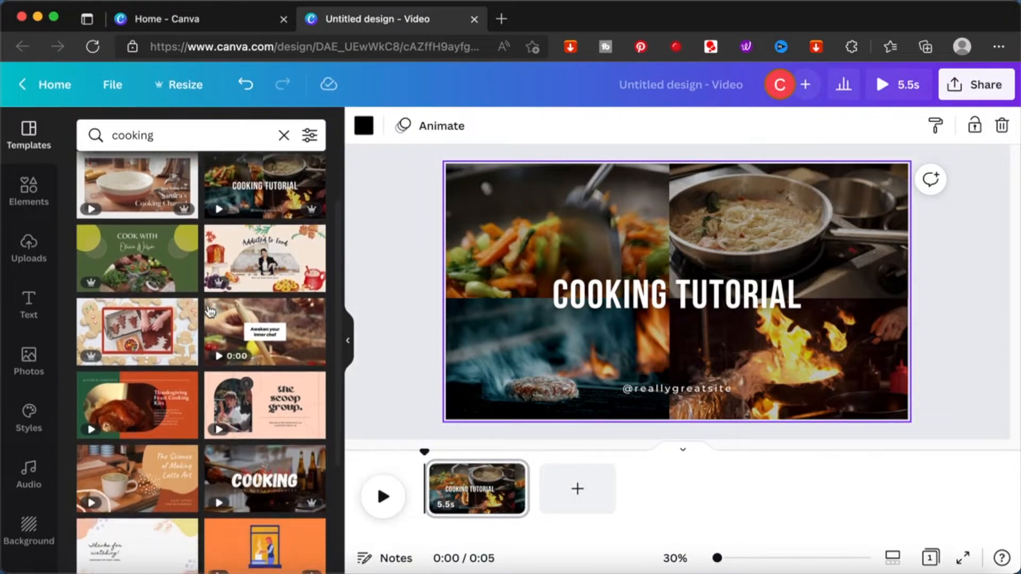
scroll(210, 311, down, 3)
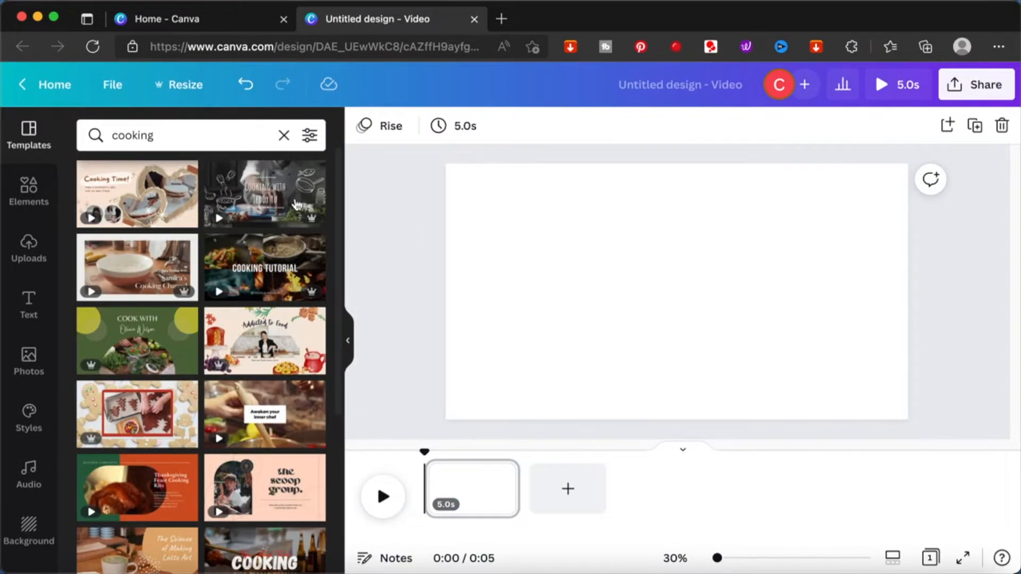
click(297, 205)
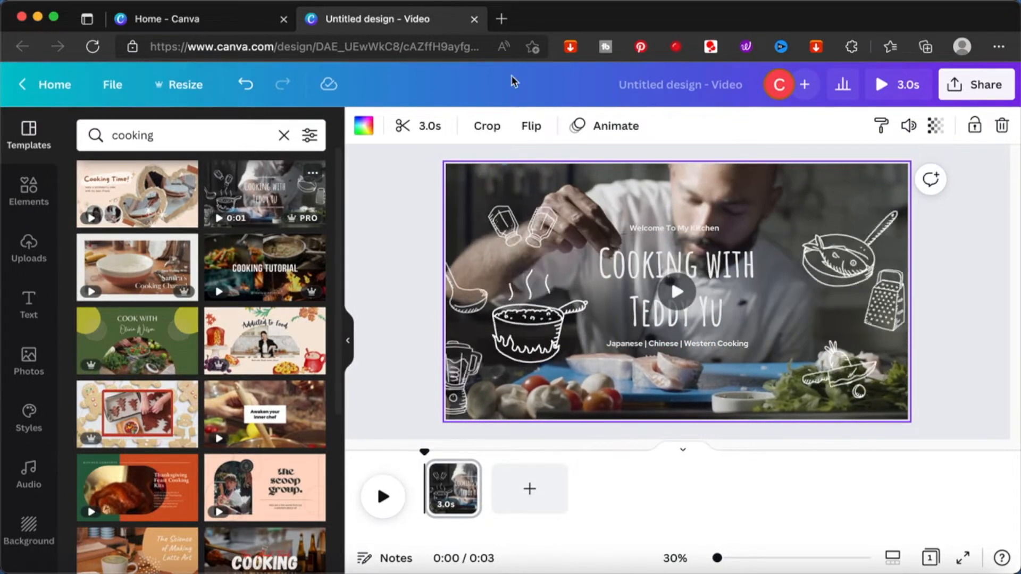
key(Delete)
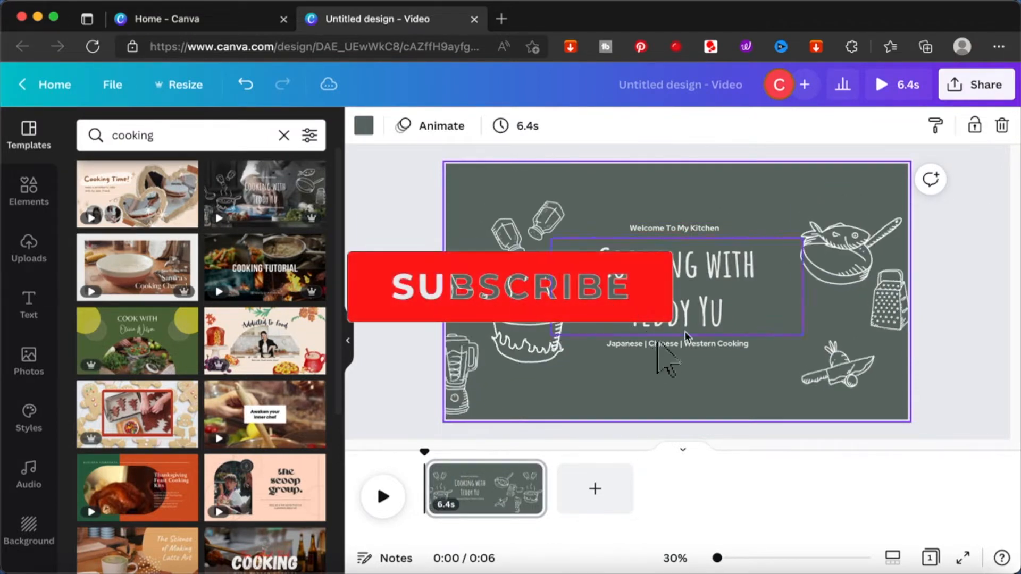
Step: Examine the heading, welcome line and cuisine line as text boxes, and play the page's animation
click(689, 301)
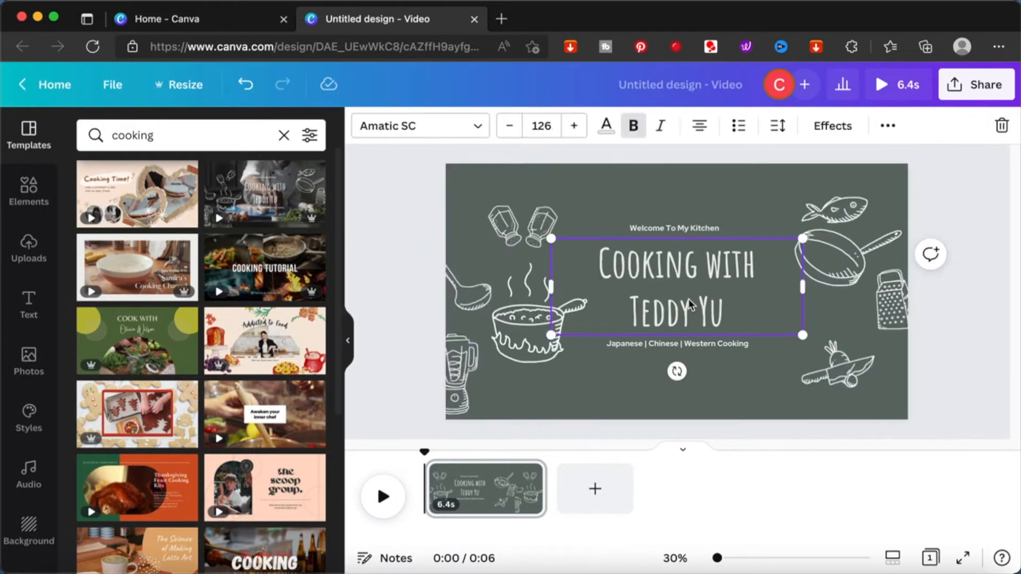
triple_click(688, 299)
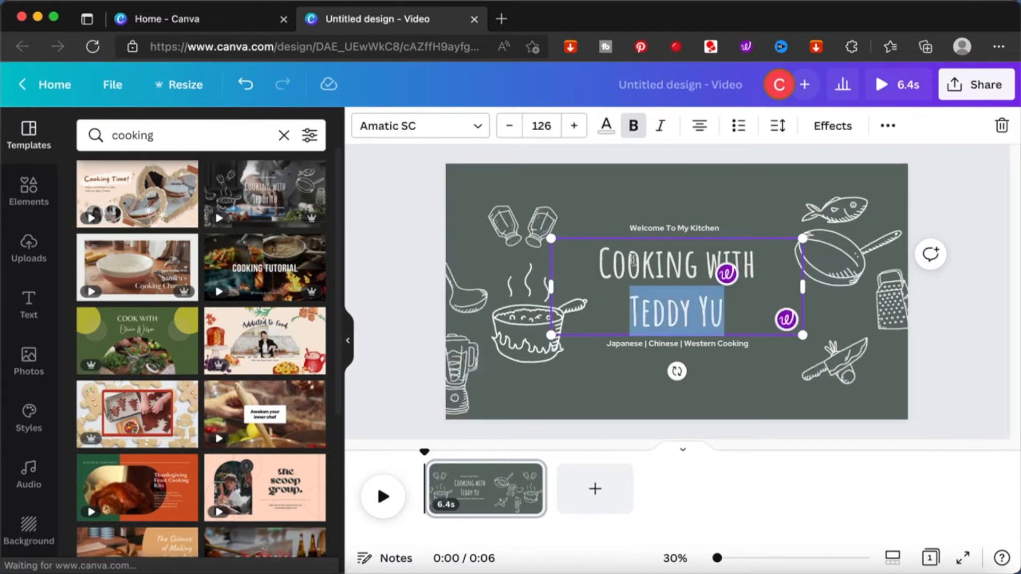
click(673, 229)
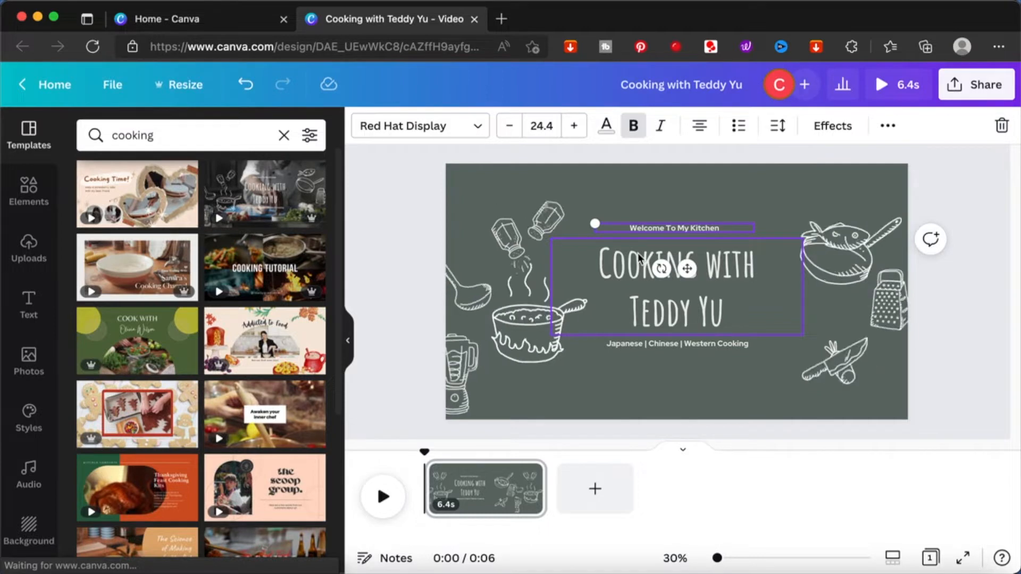
click(675, 347)
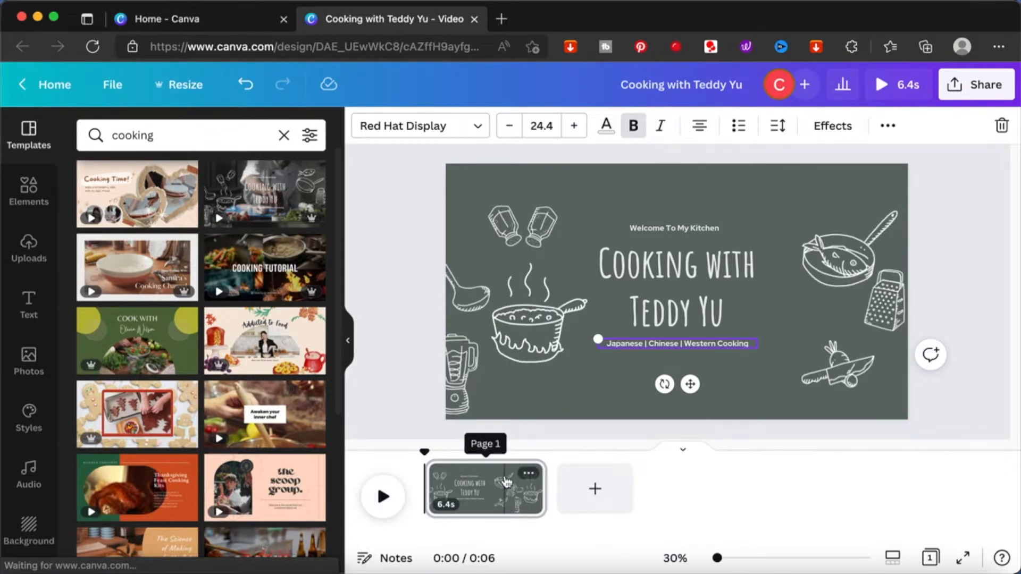
click(382, 493)
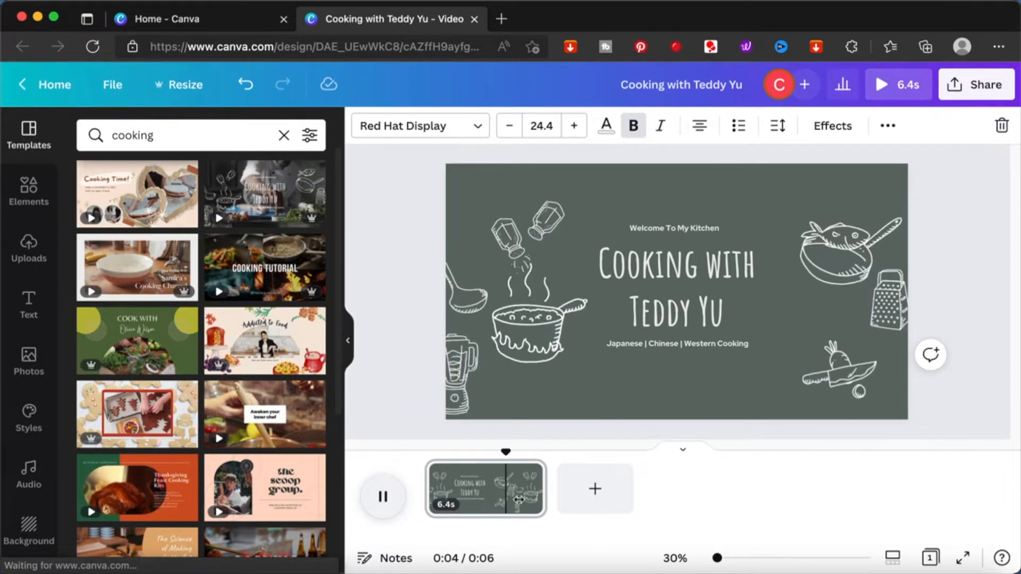
Step: Set the page's timing to 2.0 seconds and play the shortened page
click(522, 365)
click(643, 391)
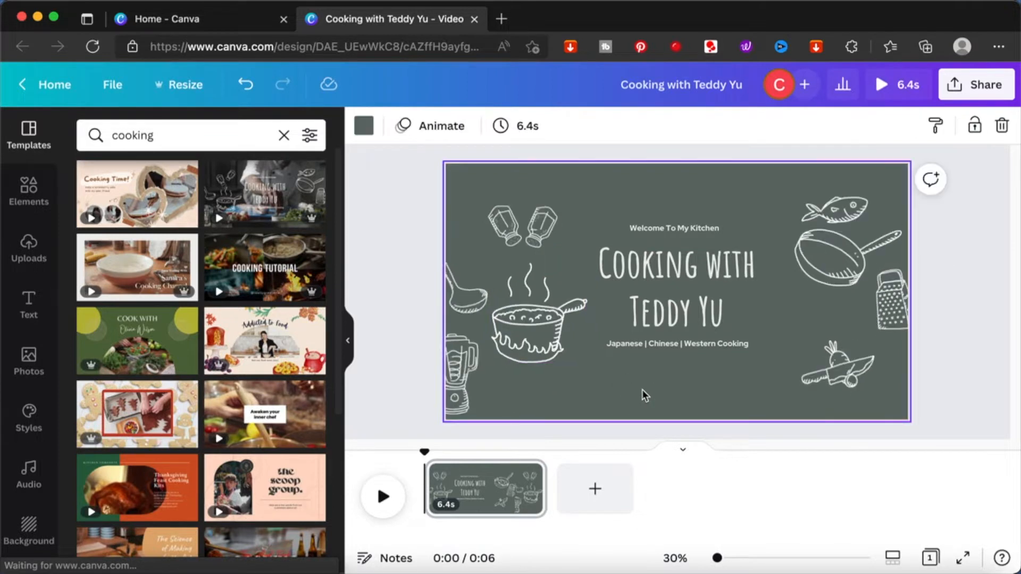
click(525, 126)
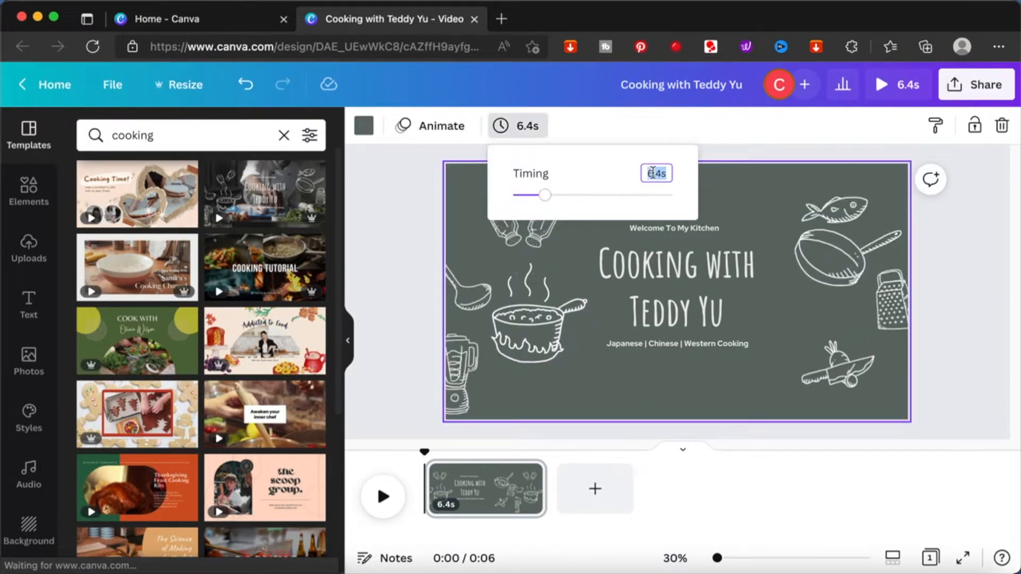
key(Return)
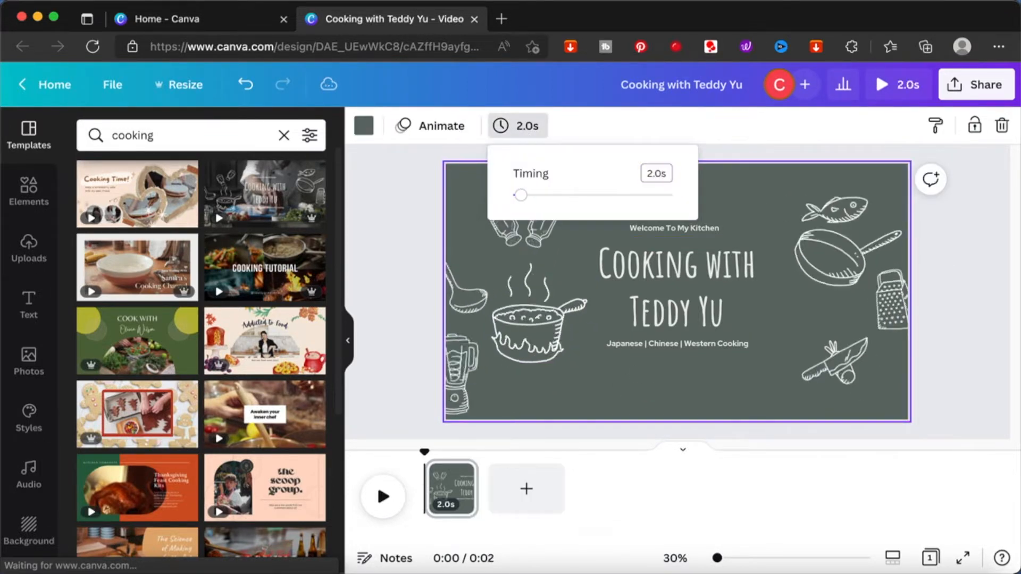
click(383, 498)
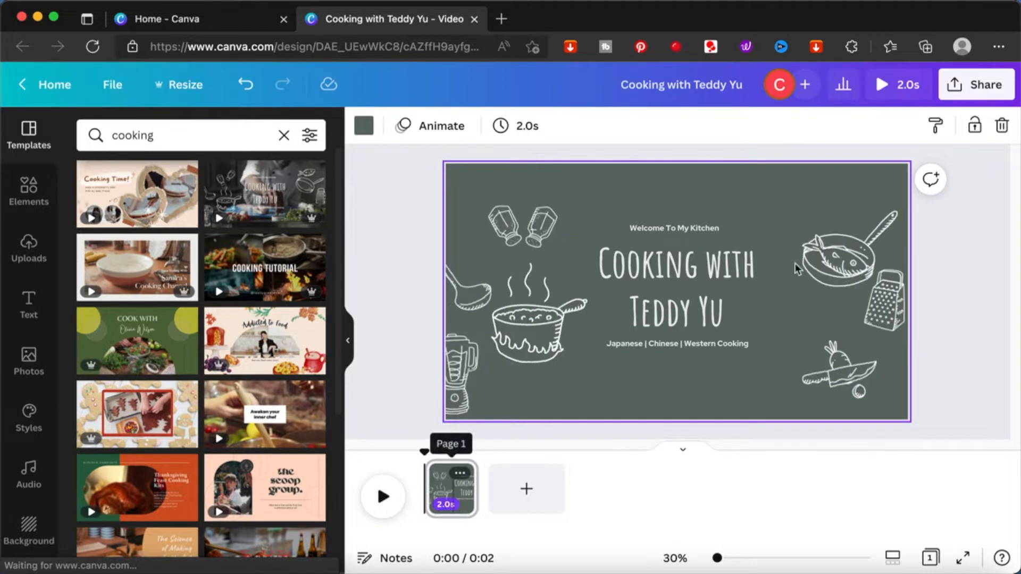
Step: Duplicate the 2.0-second page in the timeline
click(449, 488)
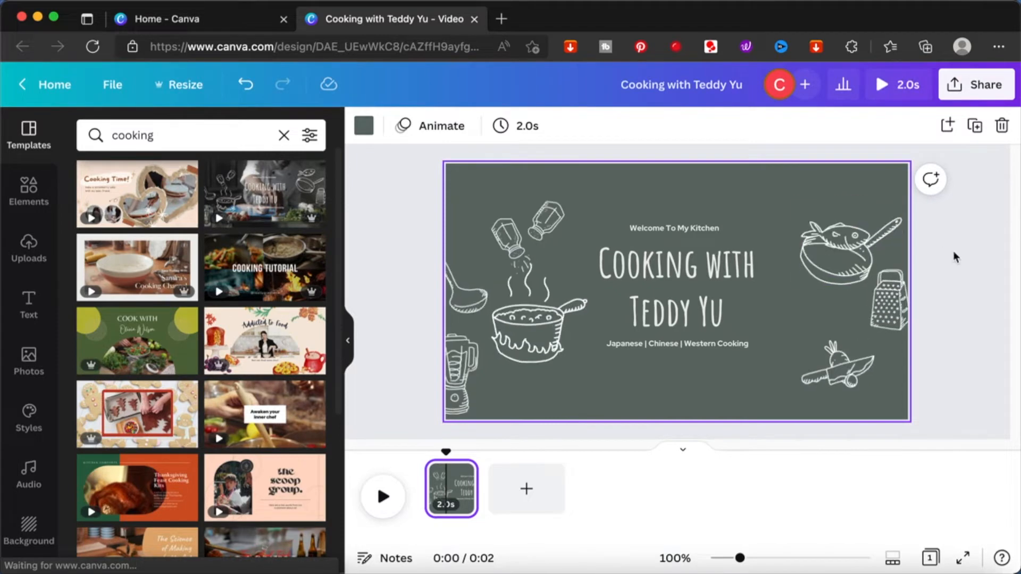
right_click(463, 492)
click(575, 333)
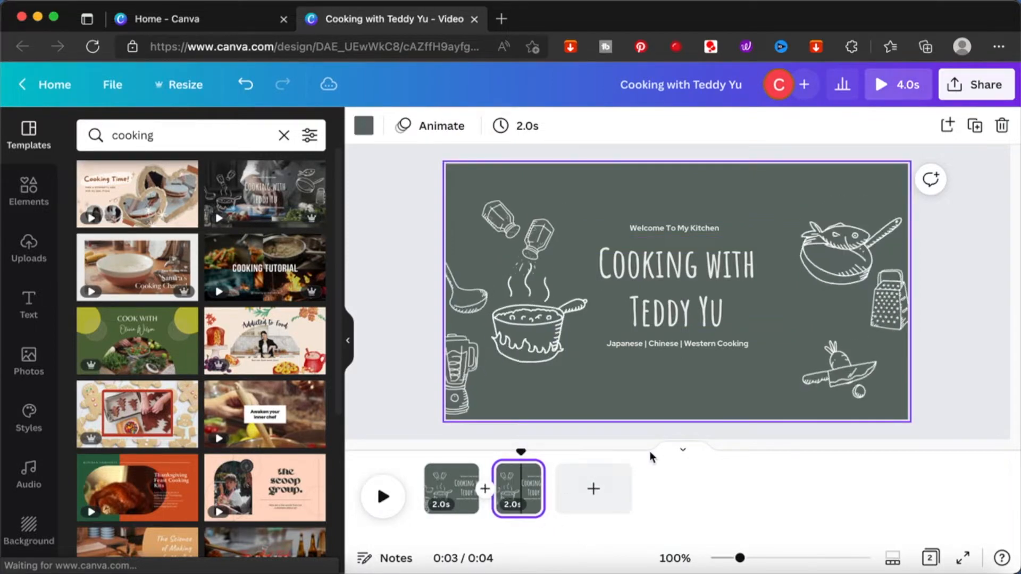
Step: Examine the page animation options for the duplicated page and play both pages in sequence
click(441, 133)
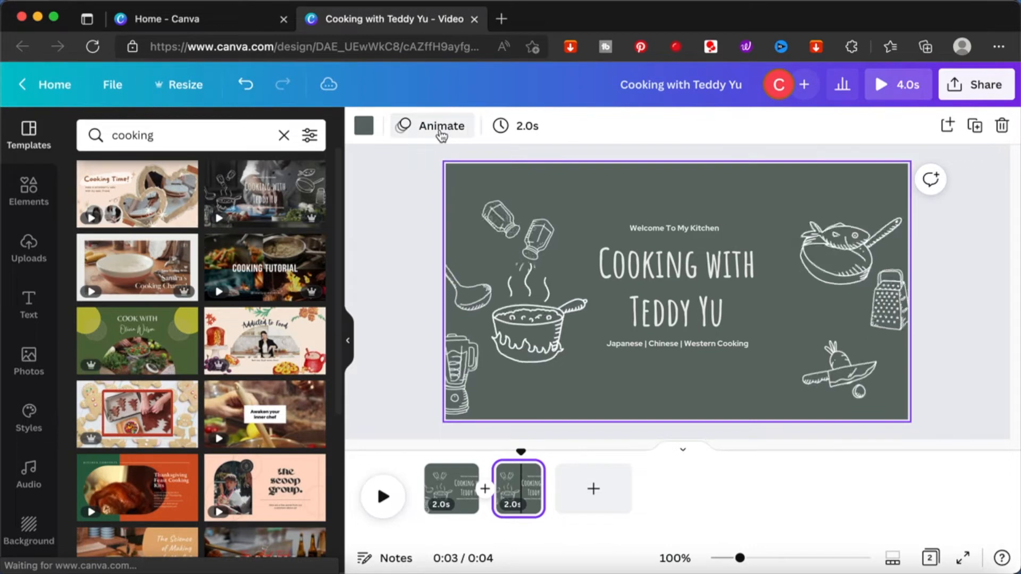
scroll(245, 442, down, 5)
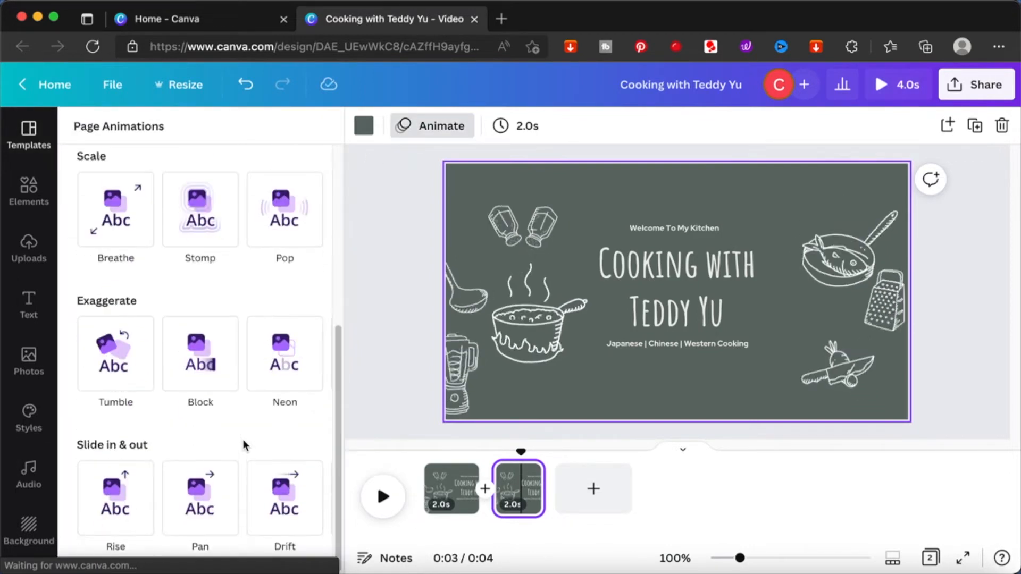
scroll(244, 442, up, 5)
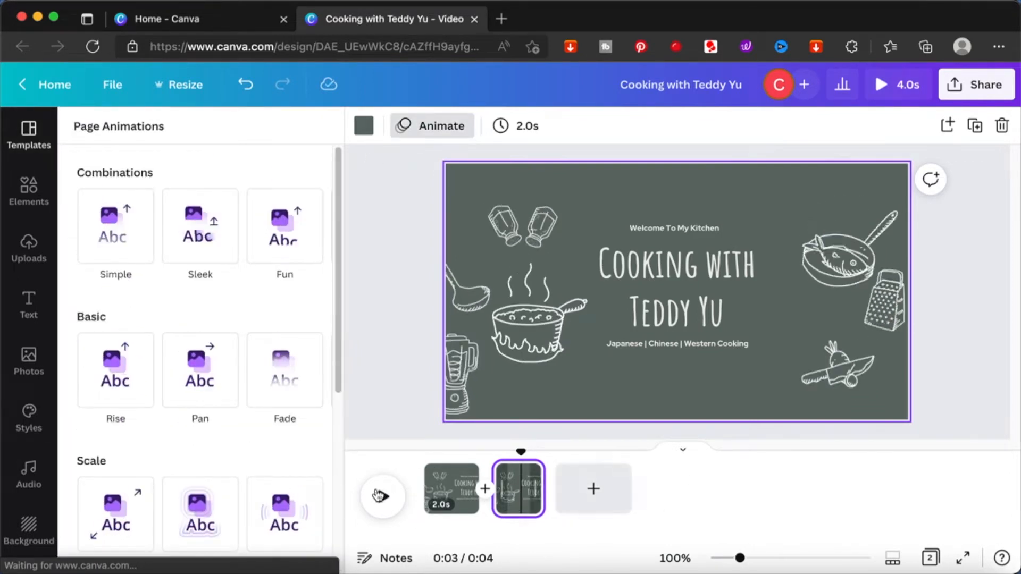
click(425, 488)
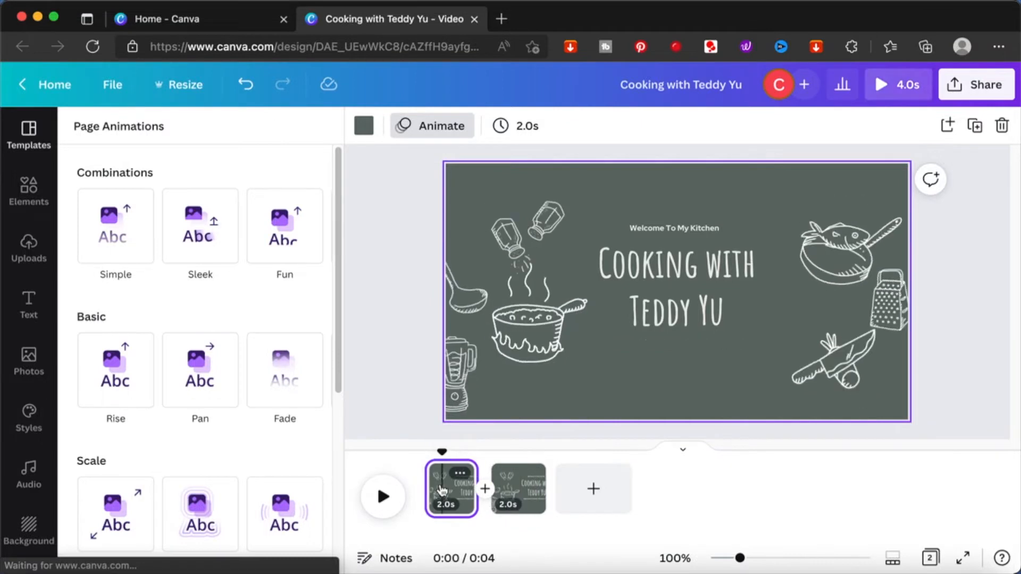
key(space)
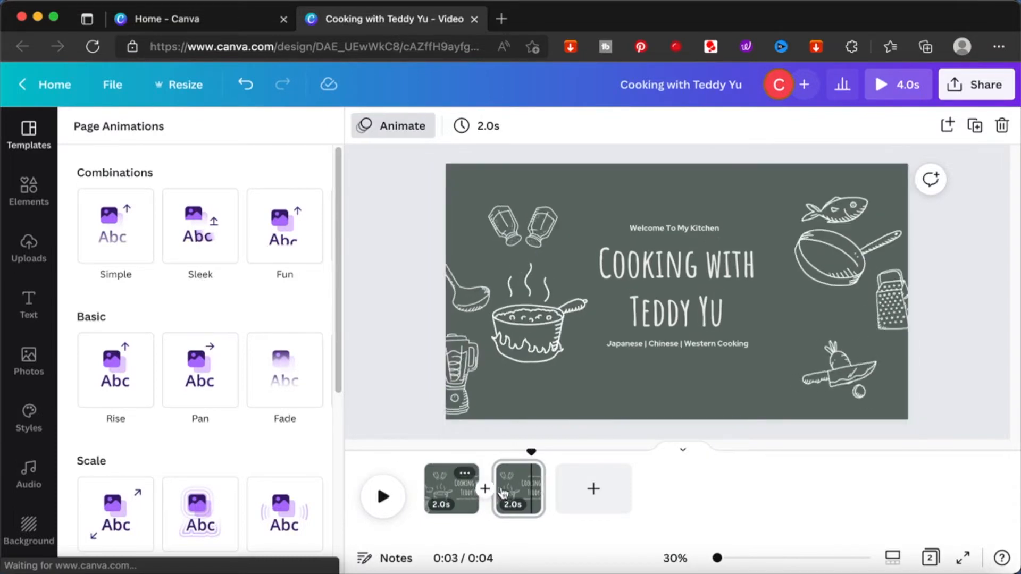
click(524, 487)
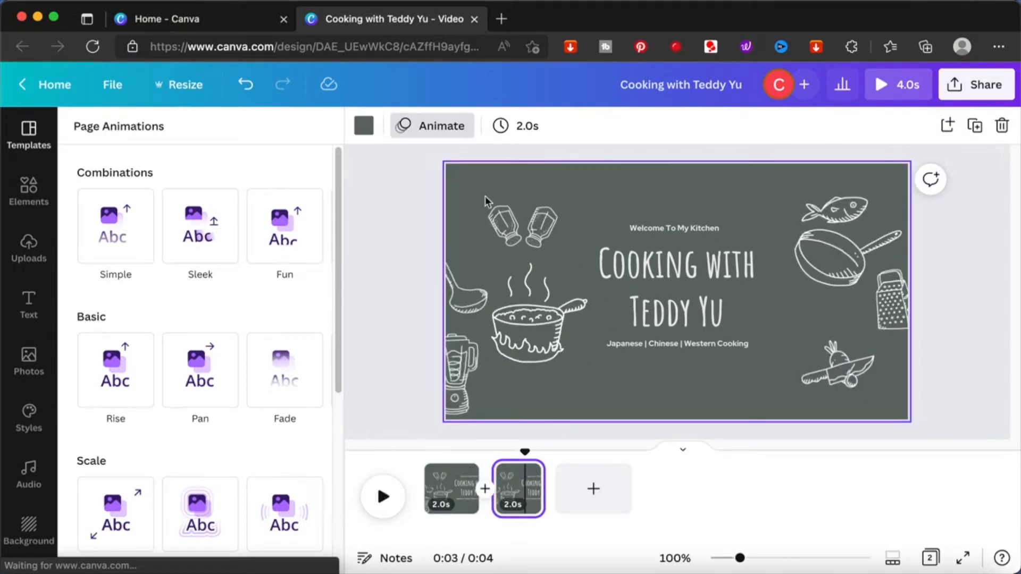
Step: Remove the animation from all text and graphics on the second page
click(665, 262)
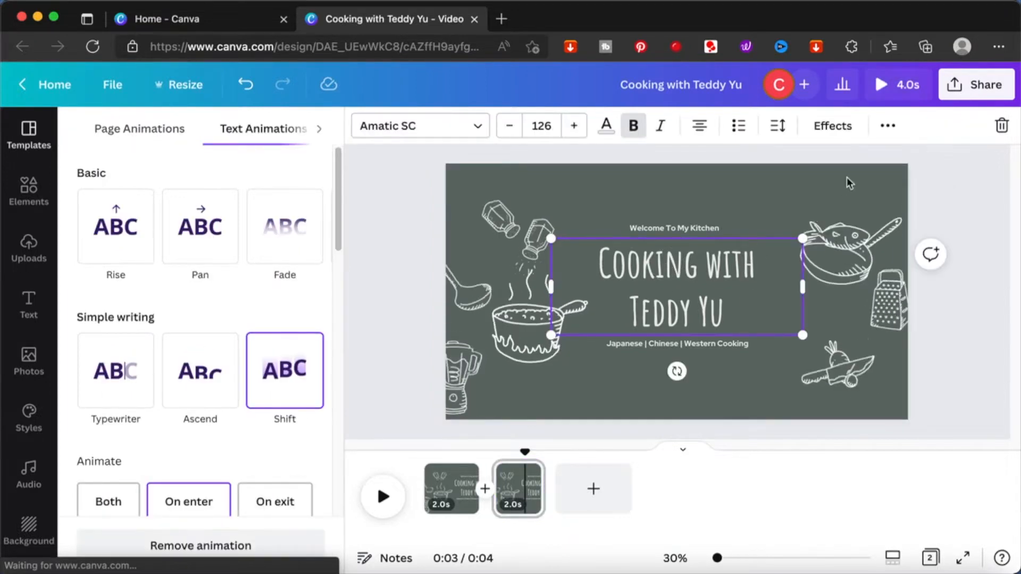
click(887, 126)
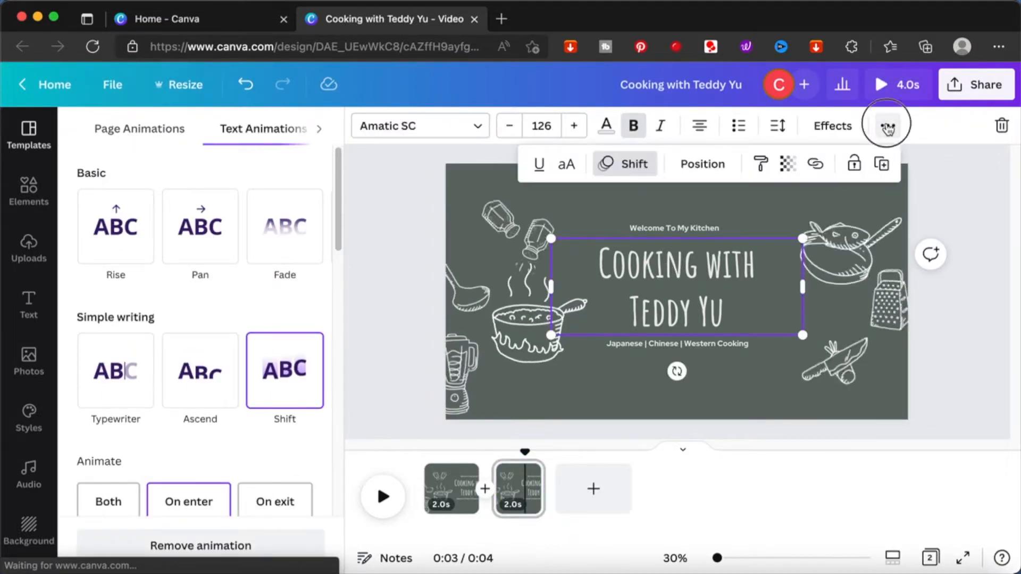
click(887, 126)
scroll(207, 439, down, 1)
scroll(207, 438, down, 5)
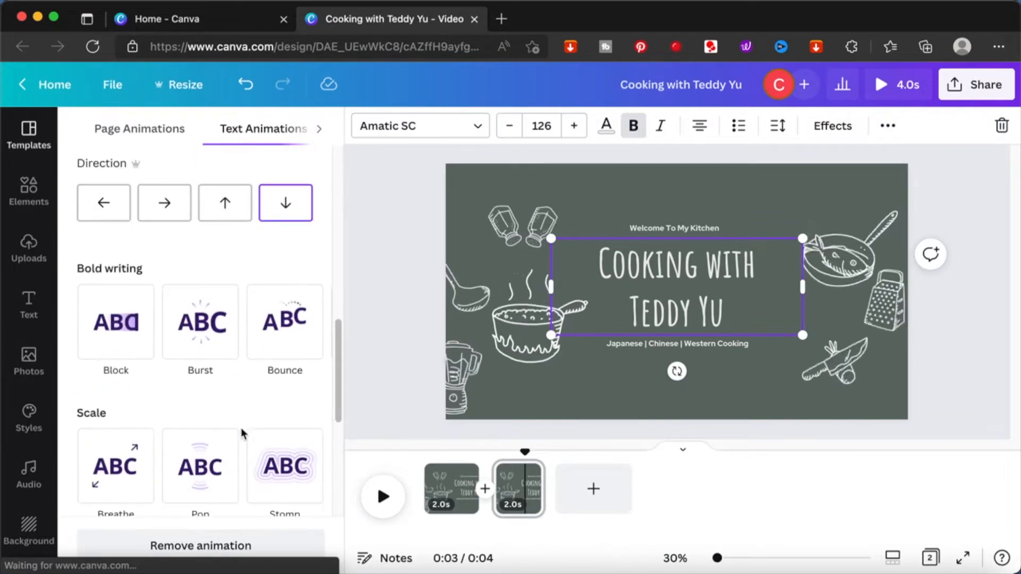
drag(423, 179, 922, 401)
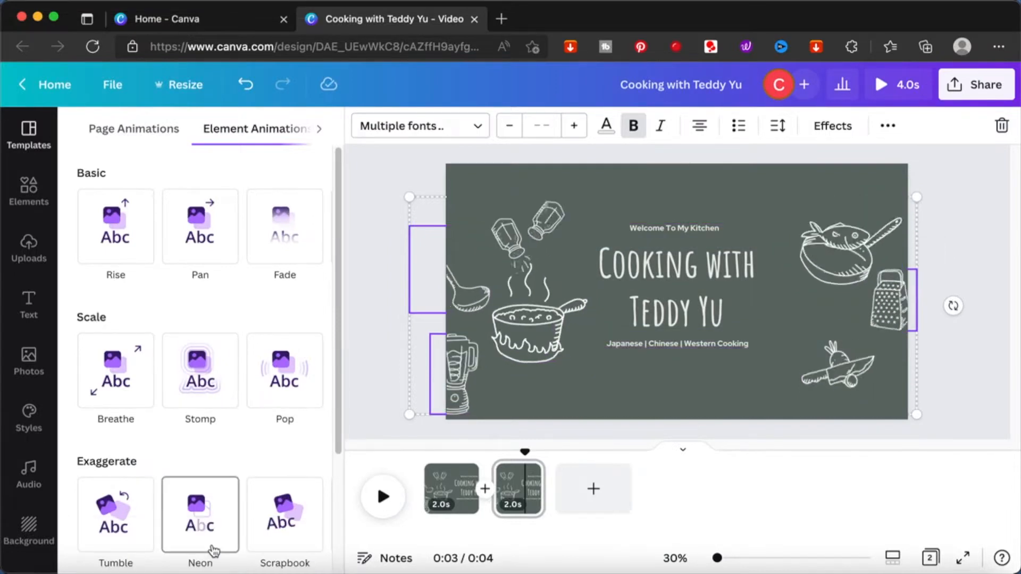
click(358, 319)
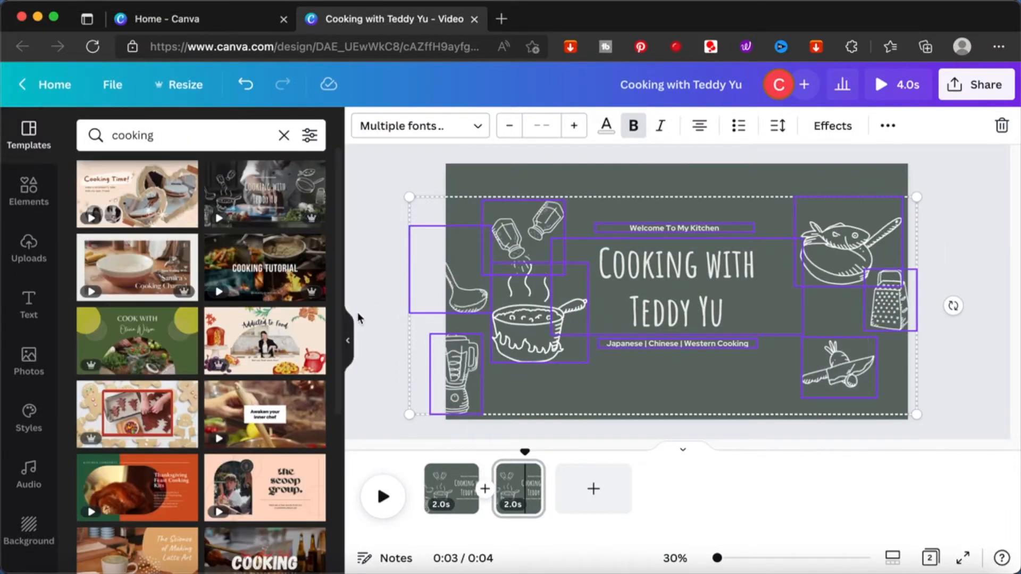
Step: Play both pages in sequence from the start of the first page
click(453, 486)
click(378, 373)
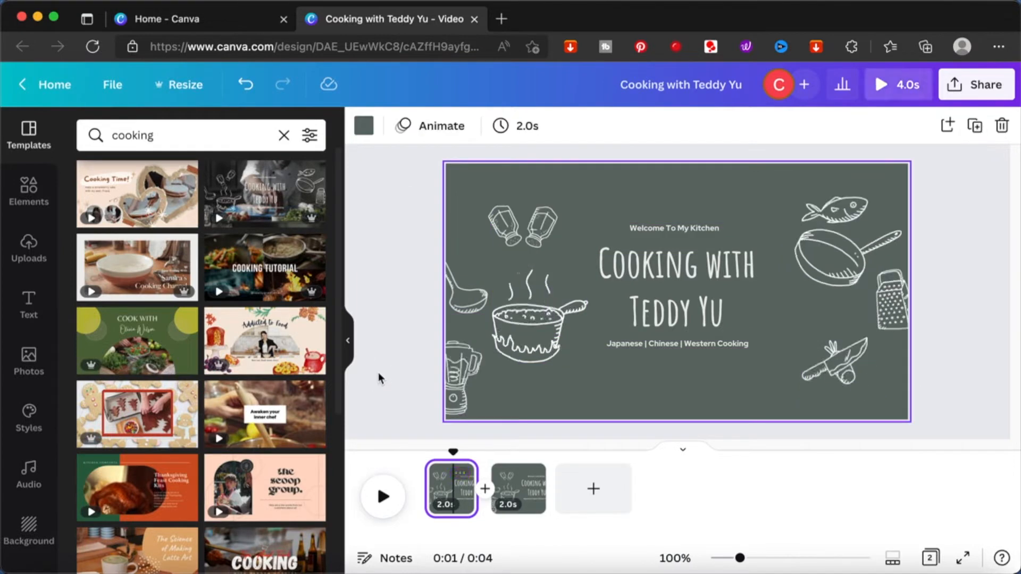
click(423, 488)
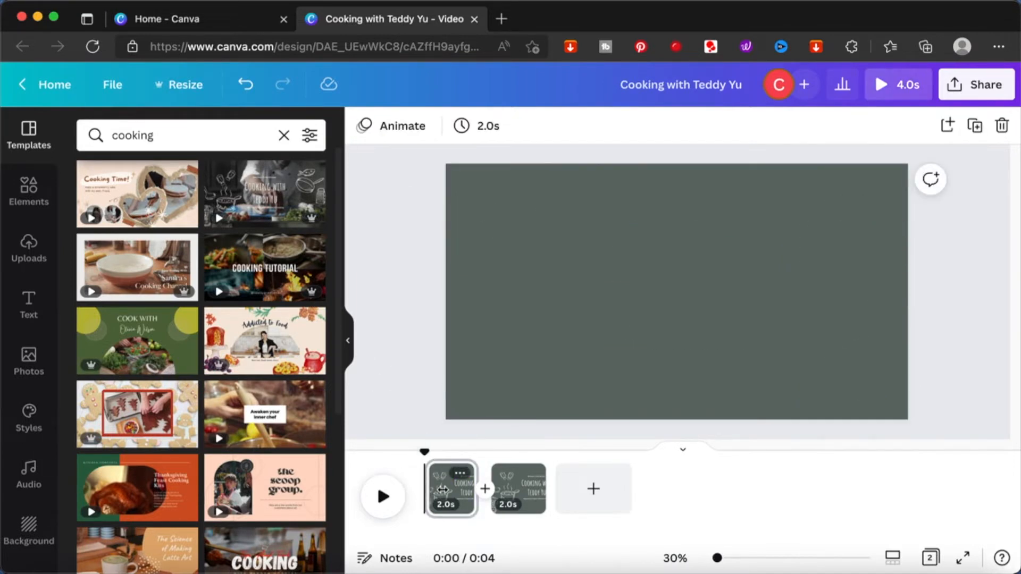
click(384, 500)
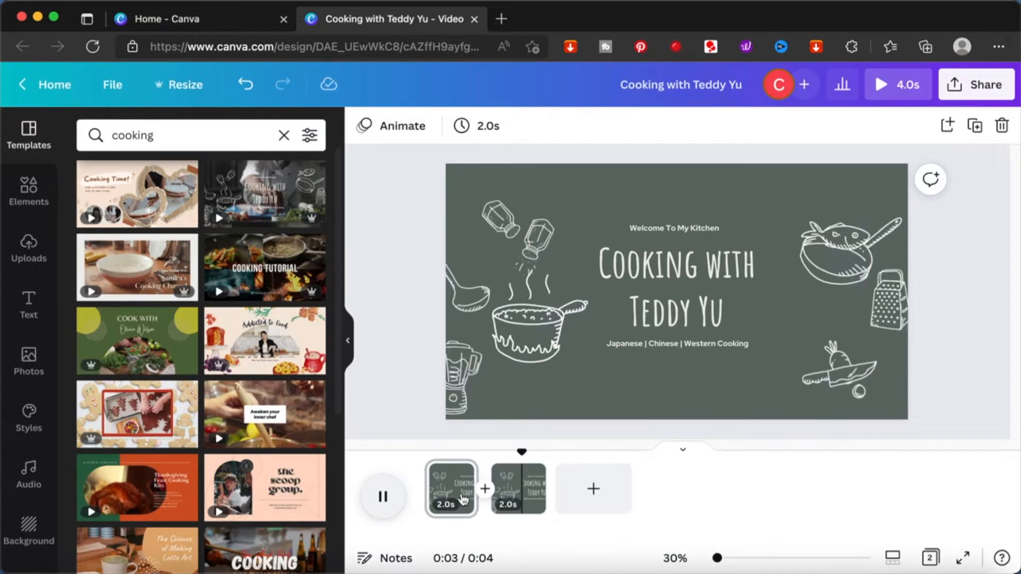
Step: Examine the element animation options for all text and graphics on the first page
click(441, 475)
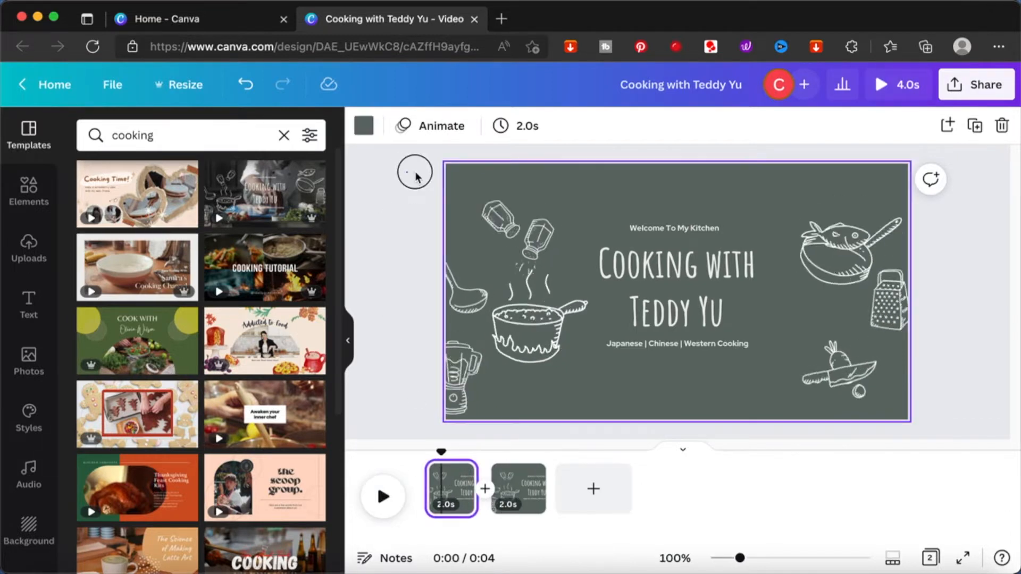
drag(405, 172, 840, 384)
drag(925, 396, 930, 402)
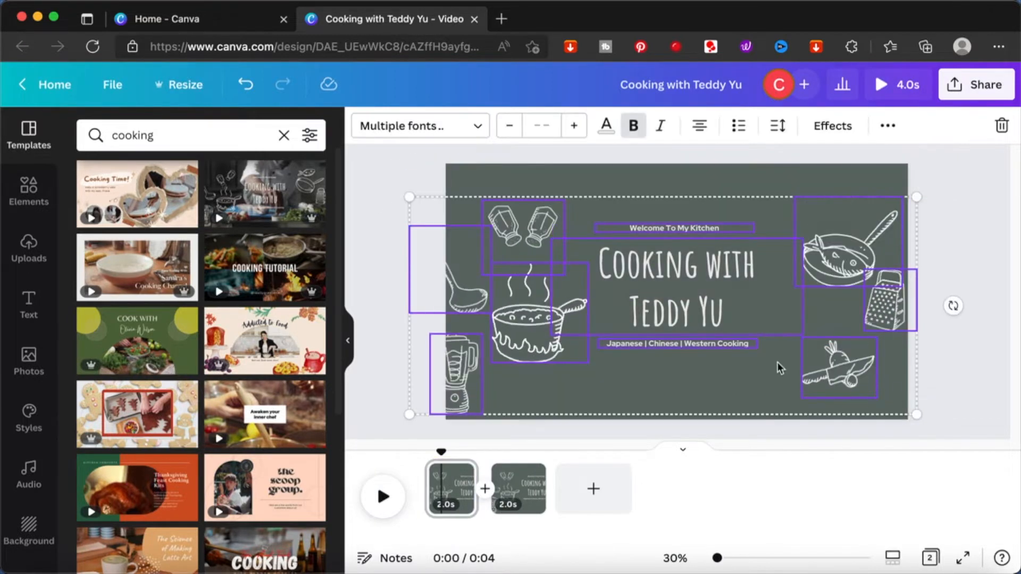
click(888, 126)
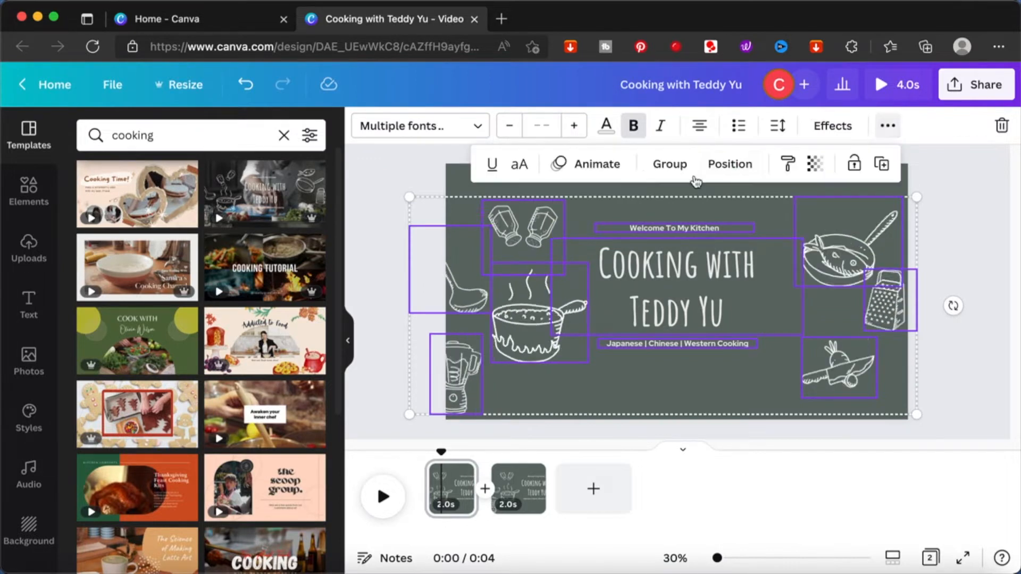
click(601, 164)
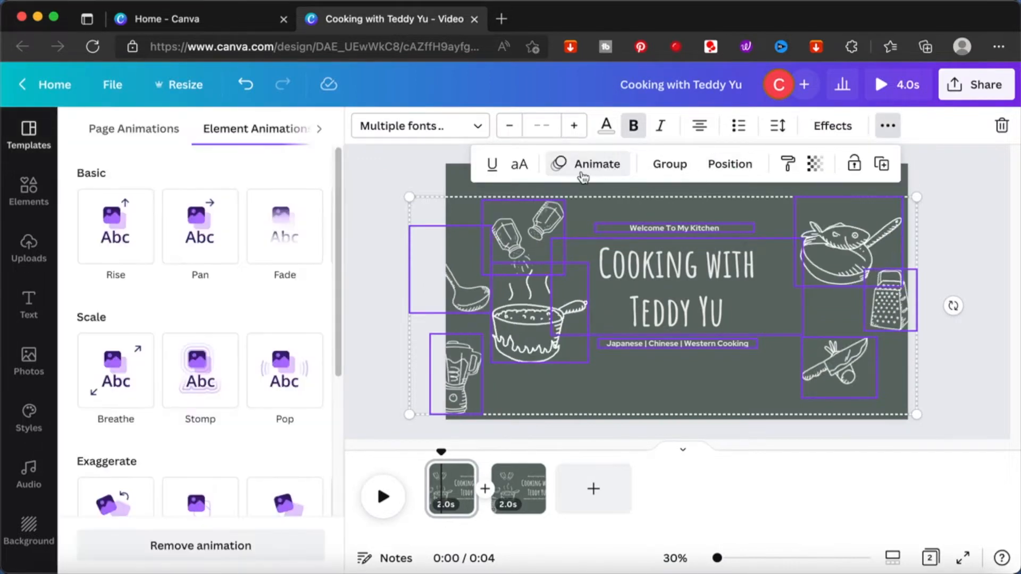
click(221, 403)
scroll(224, 405, down, 3)
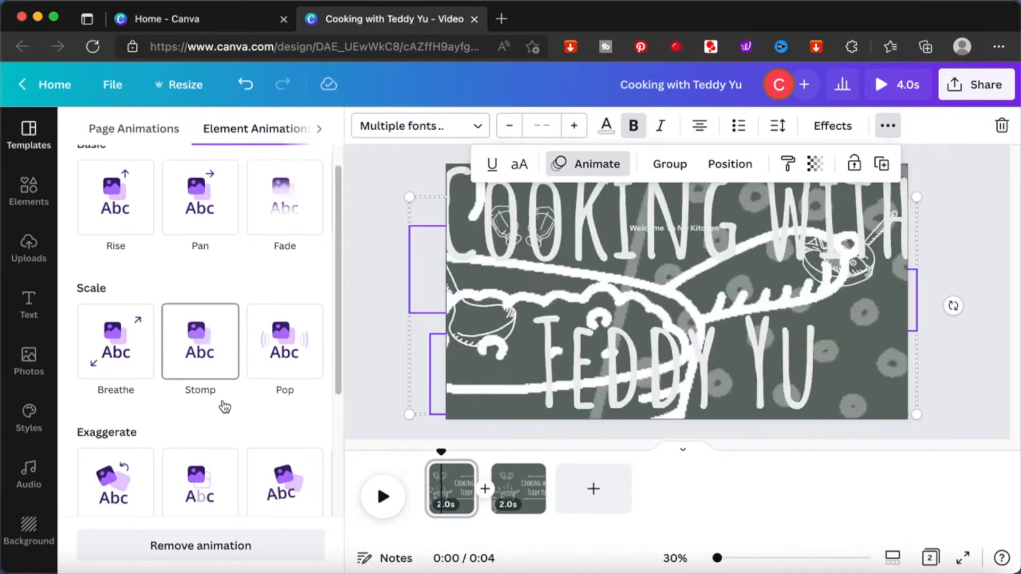
scroll(225, 407, down, 2)
click(224, 405)
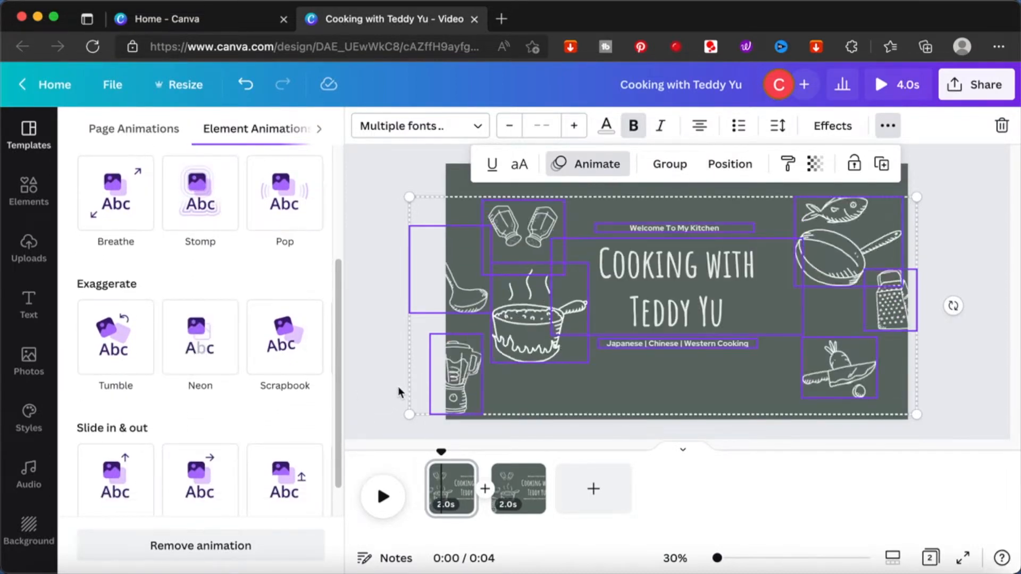
drag(342, 321, 345, 405)
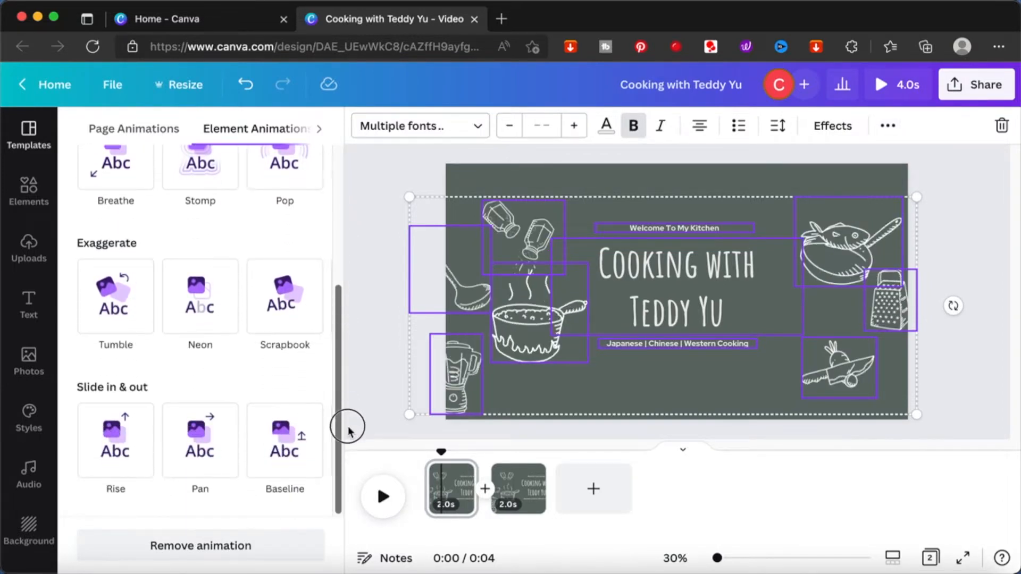
click(382, 290)
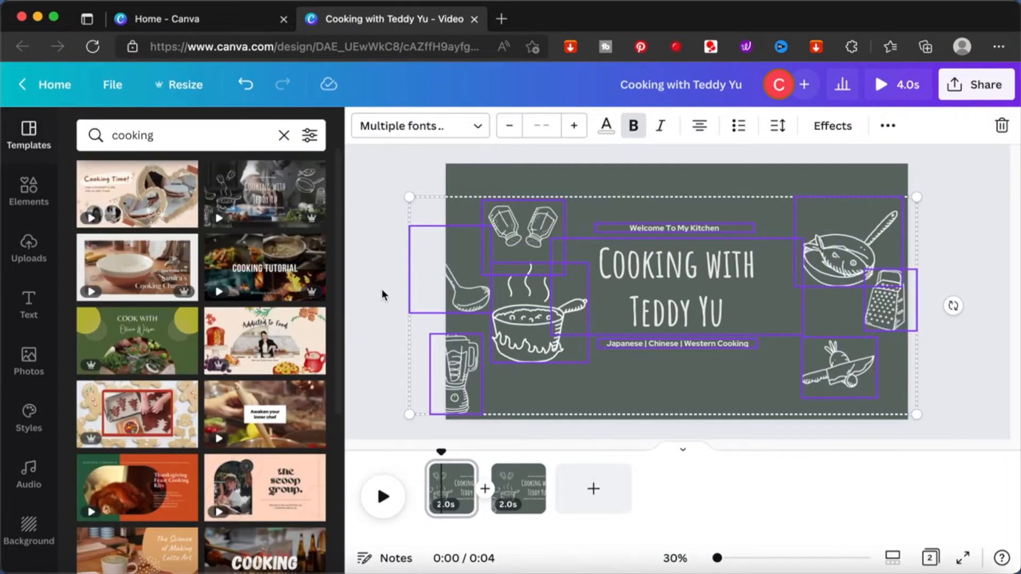
click(382, 290)
Step: Set the first page heading's Shift animation to run On enter only, and play it
click(682, 263)
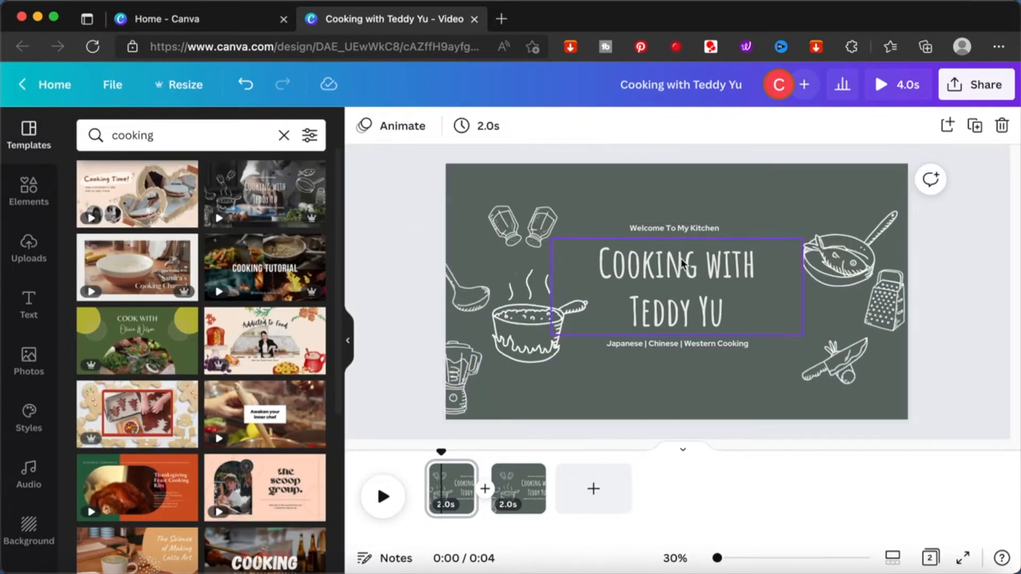
click(887, 126)
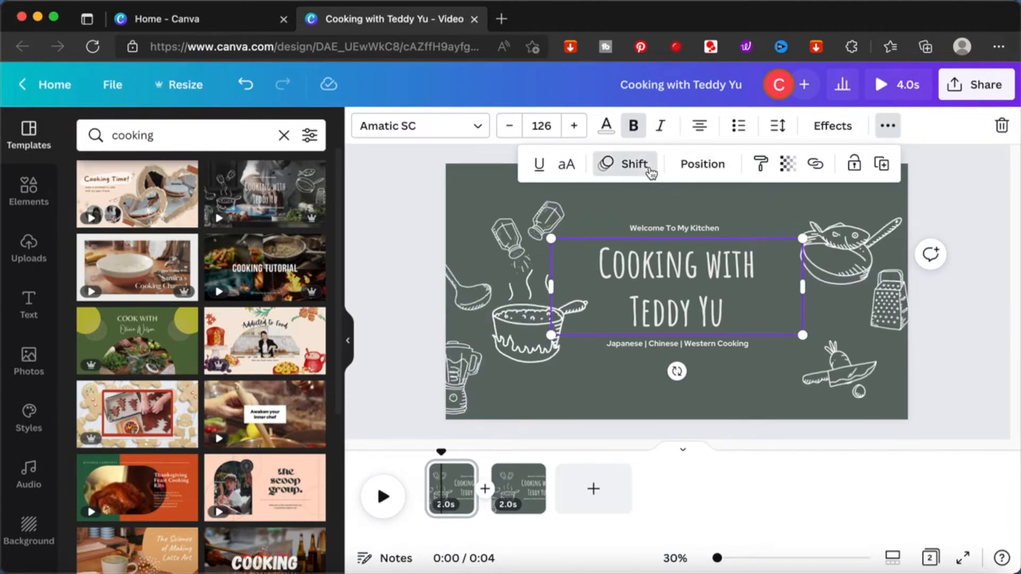
click(649, 169)
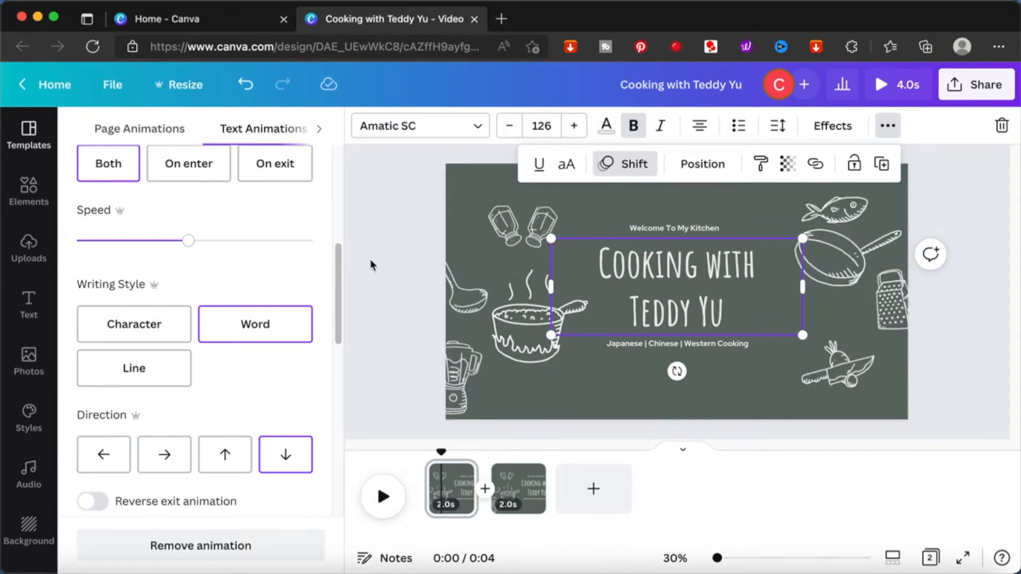
scroll(323, 218, up, 2)
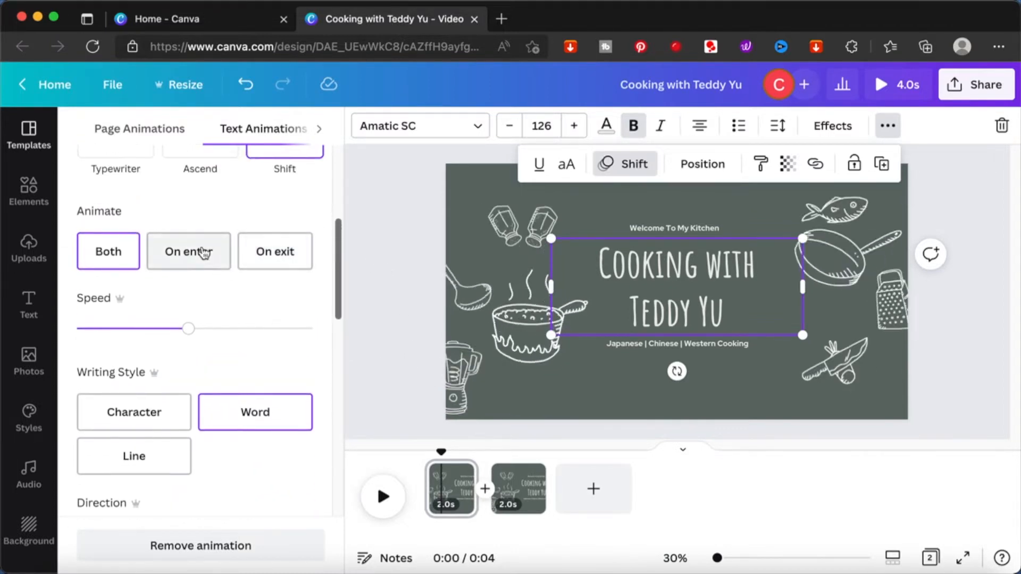
click(204, 252)
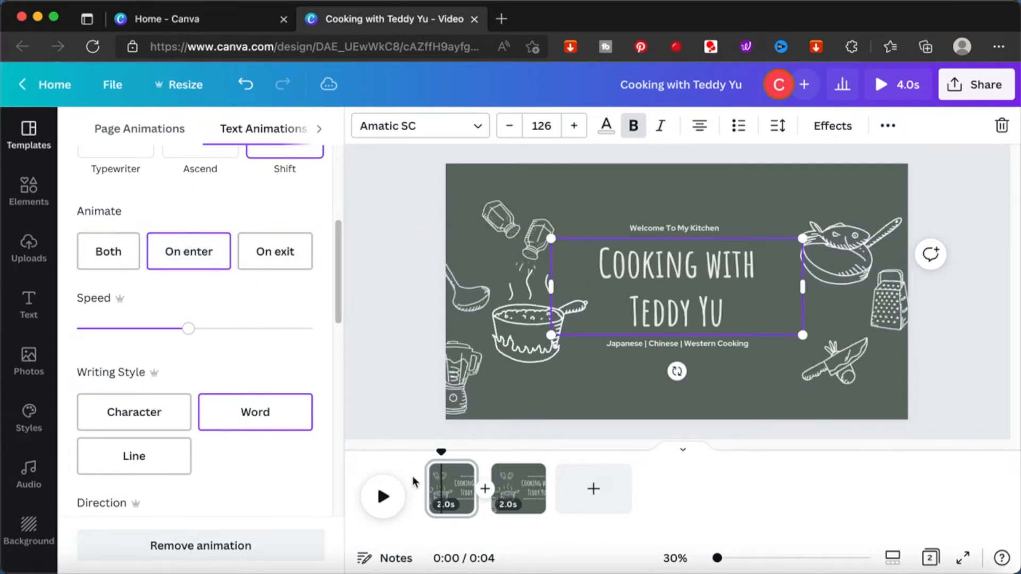
click(384, 497)
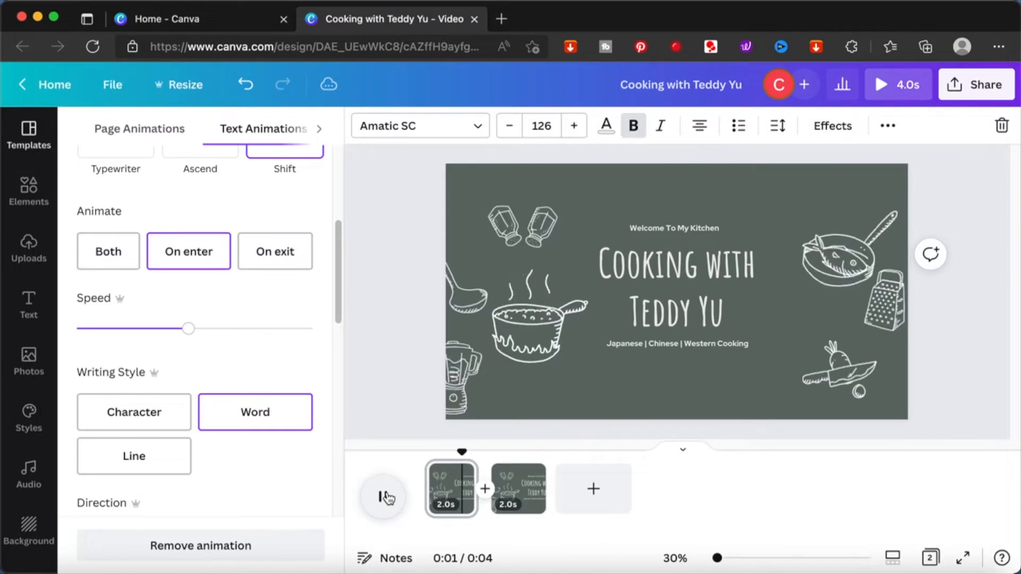
Step: Set the text animations of the first page's welcome line and cuisine line to On enter only
click(687, 230)
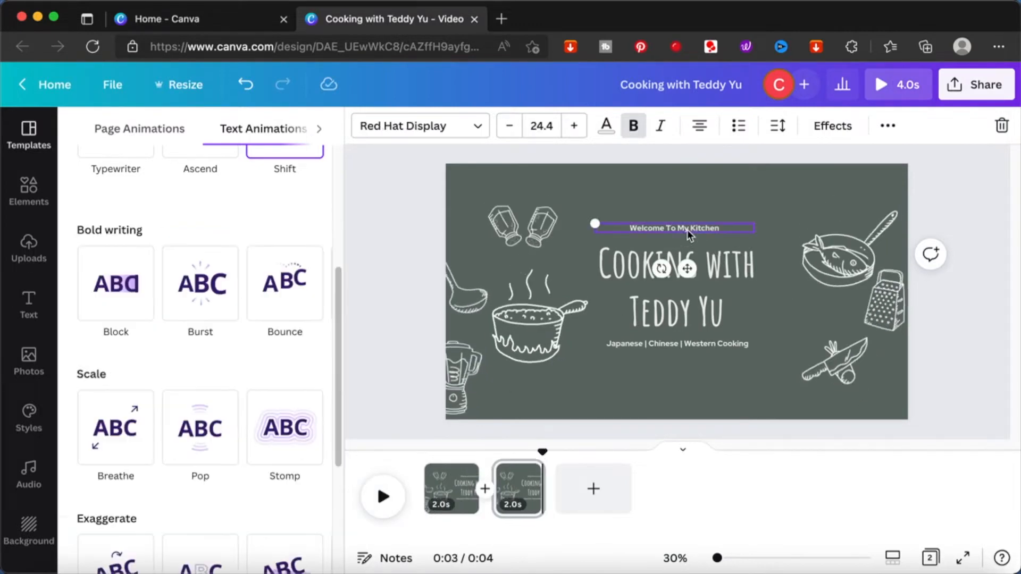
click(460, 473)
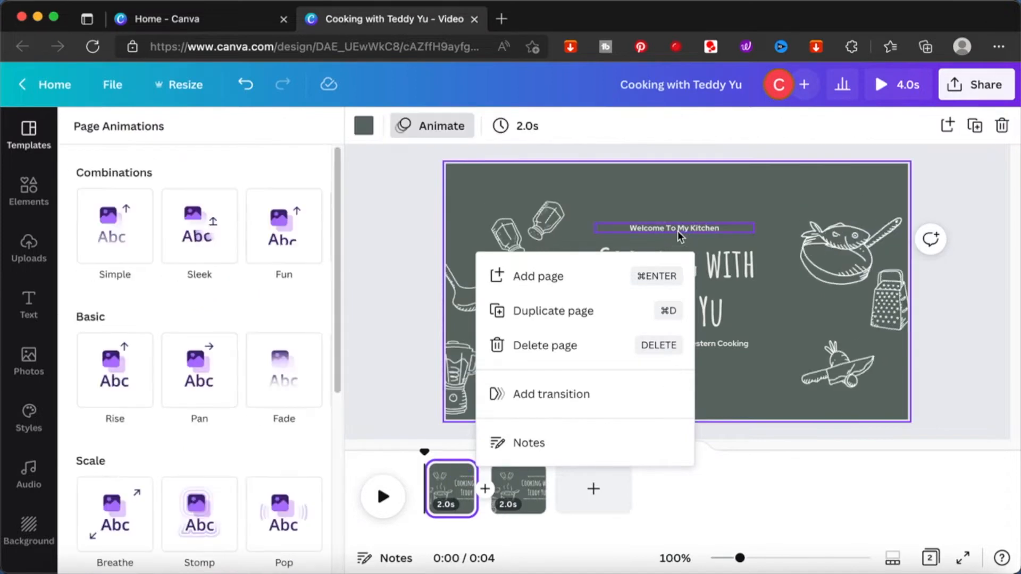
click(678, 230)
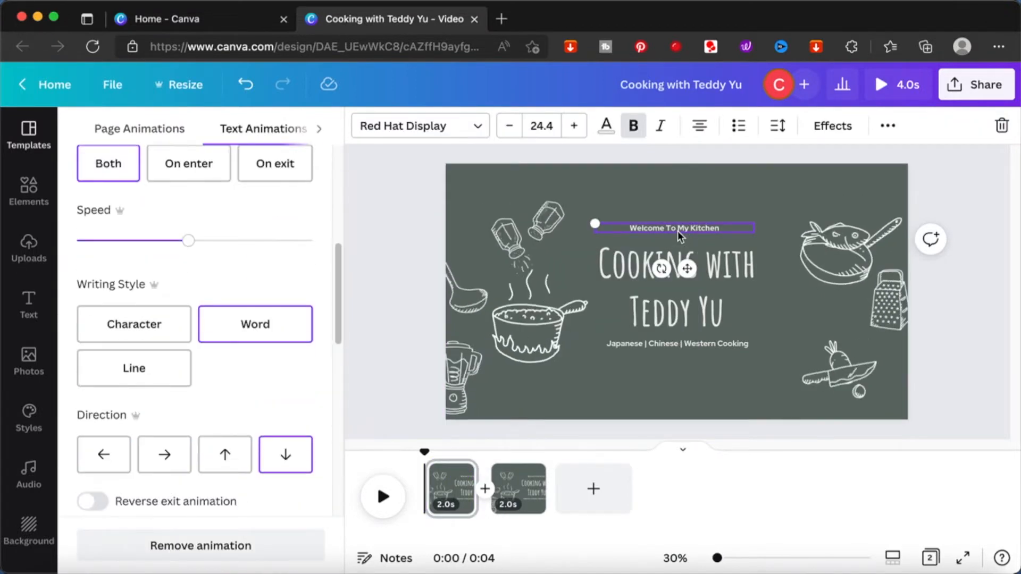
click(201, 164)
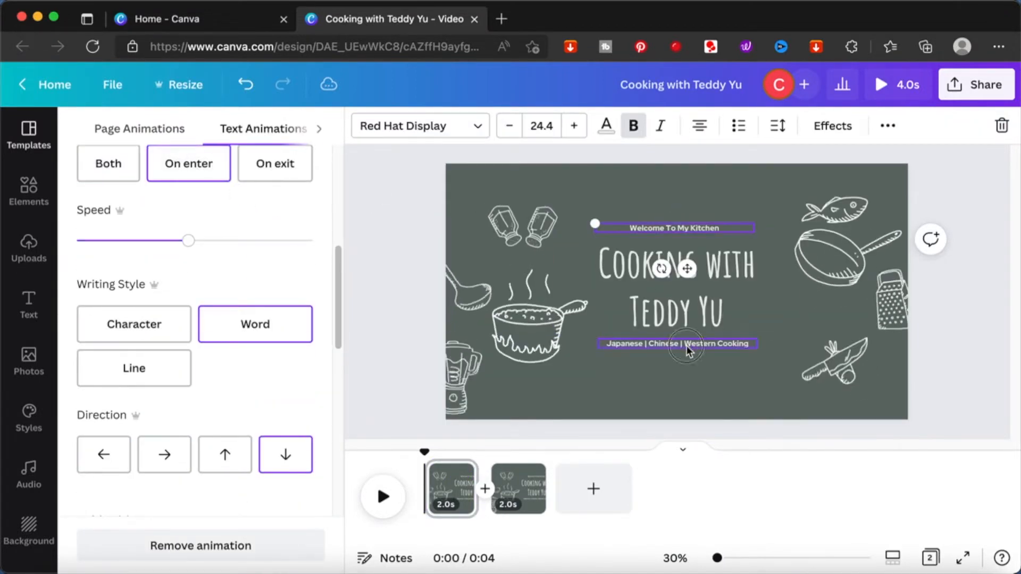
click(201, 166)
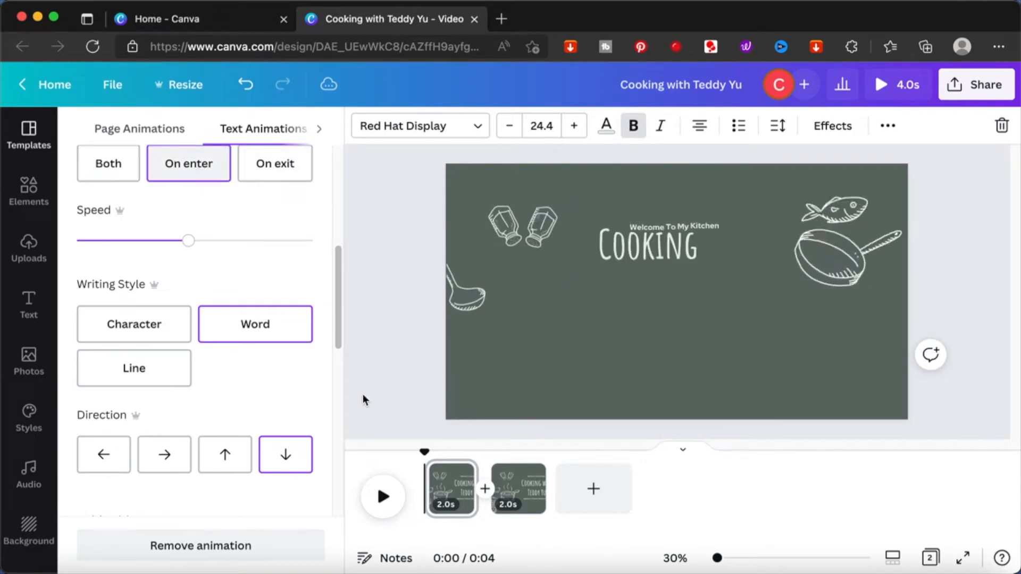
Step: Play both pages and check the text animation of the second page's cuisine line
click(381, 497)
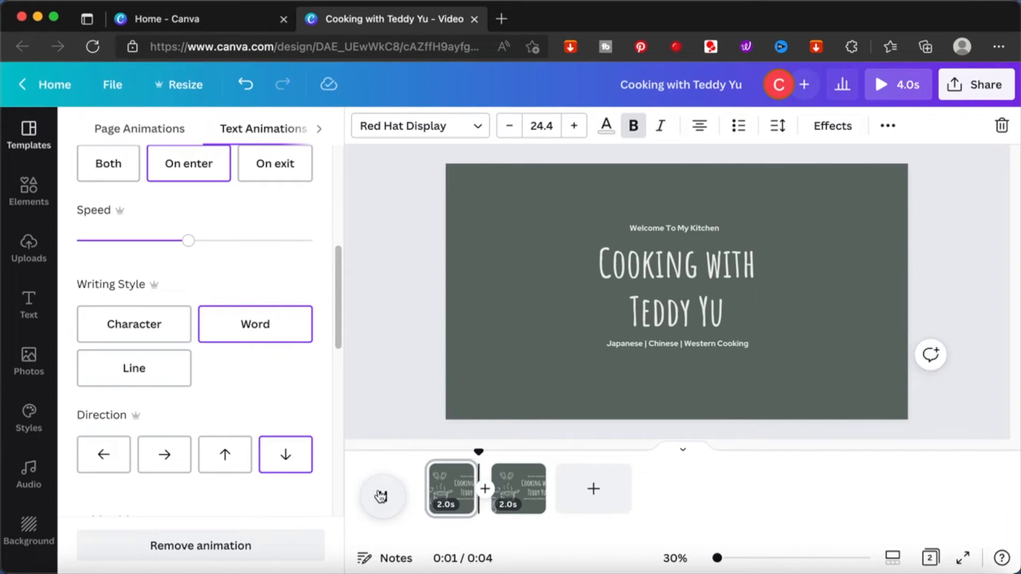
click(573, 541)
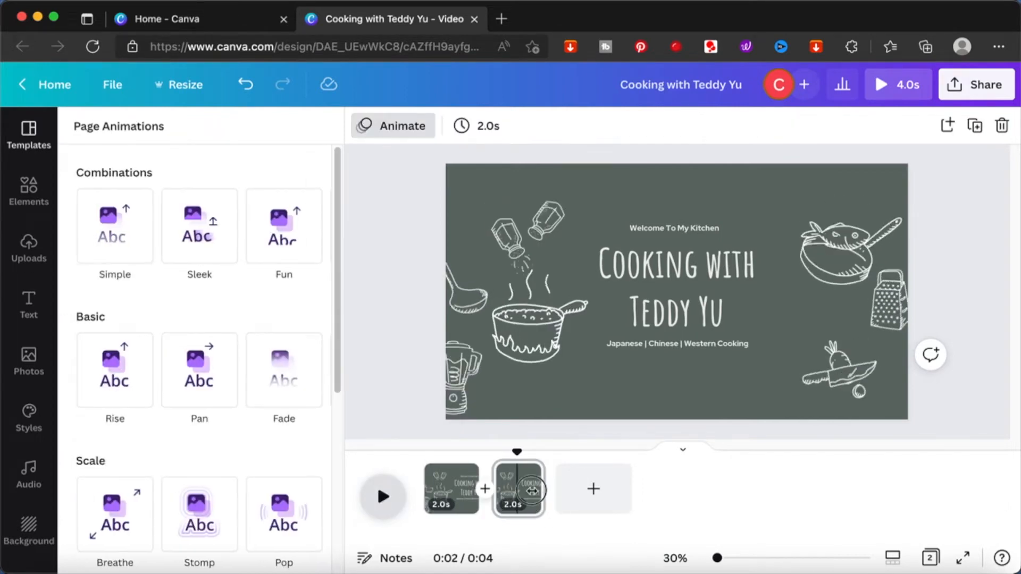
click(532, 489)
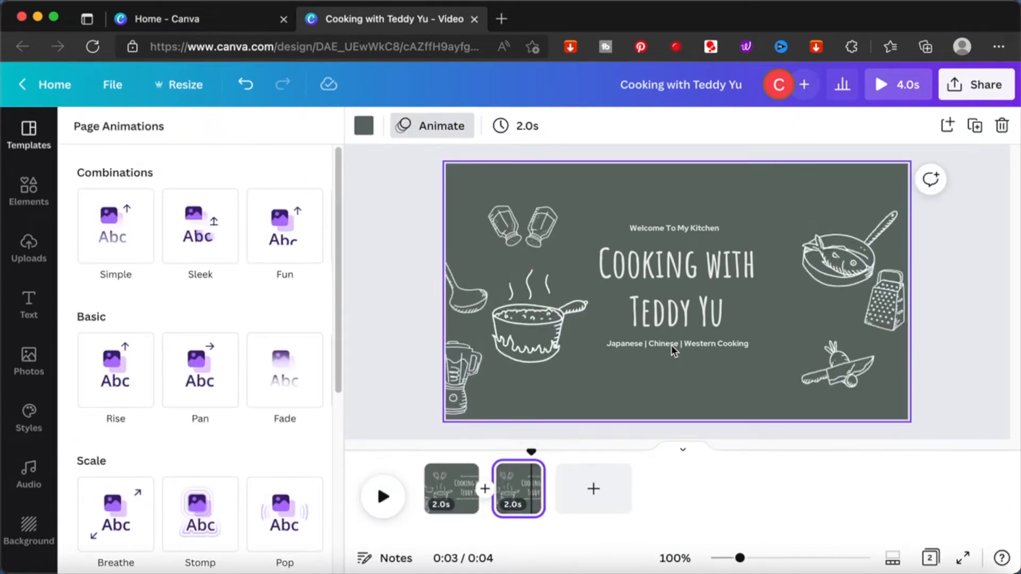
click(671, 346)
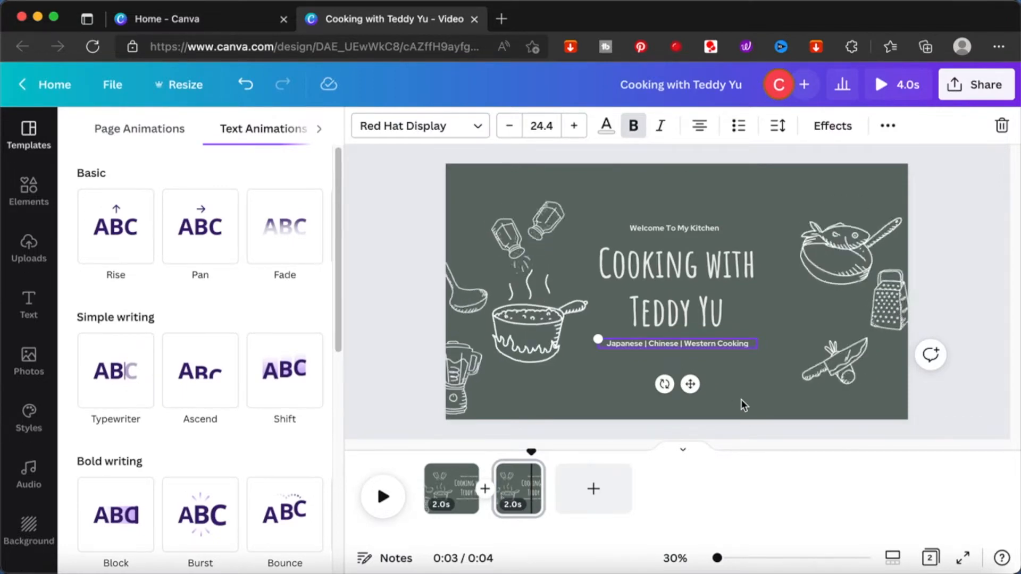
Step: Search the elements for "wrong" and add the red brush-stroke cross to the second page
click(37, 202)
click(189, 135)
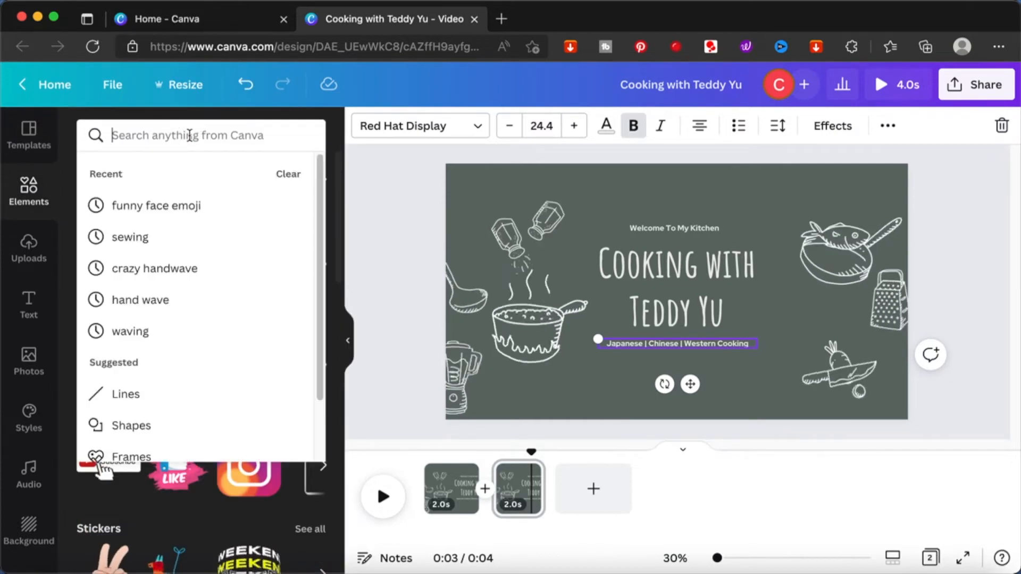
text(wrong)
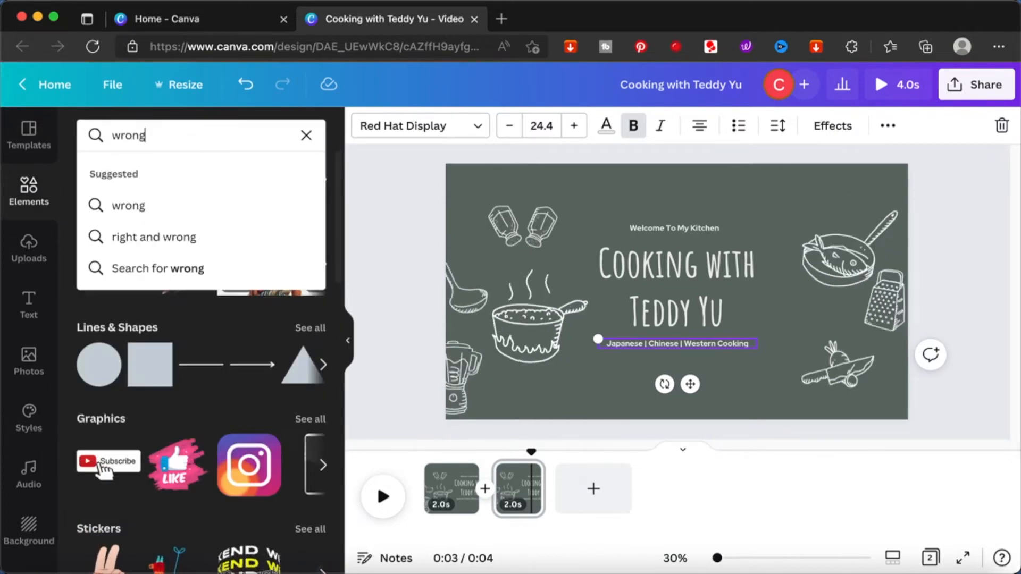
key(Return)
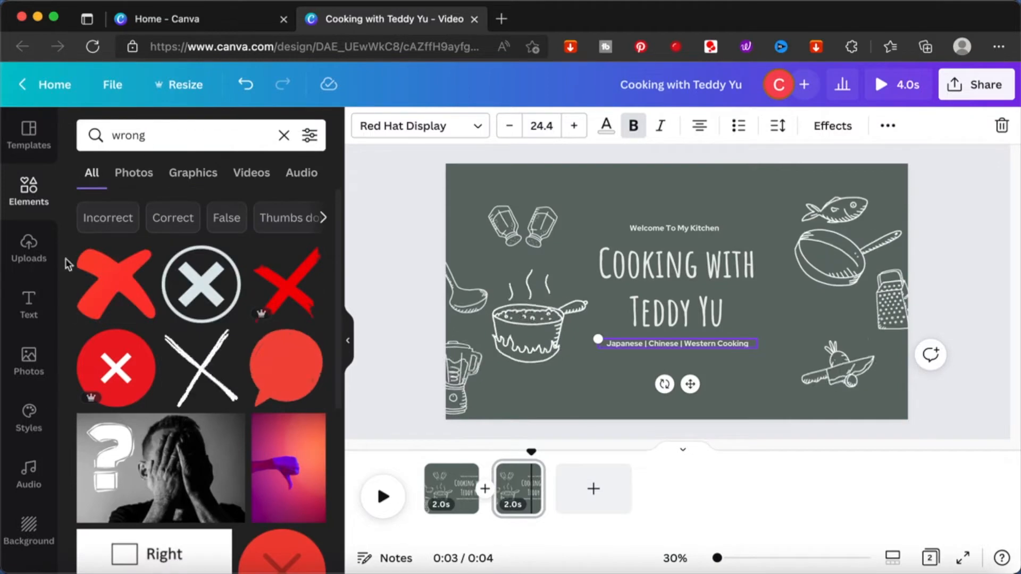
click(290, 297)
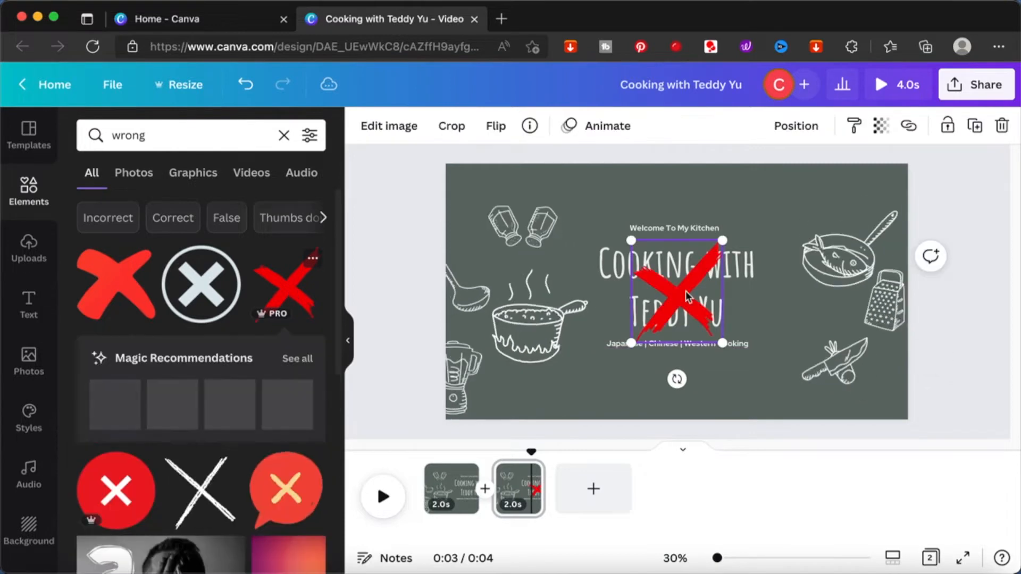
Step: Move the red cross down over the second page's cuisine line and bring it to the front
drag(677, 299, 676, 349)
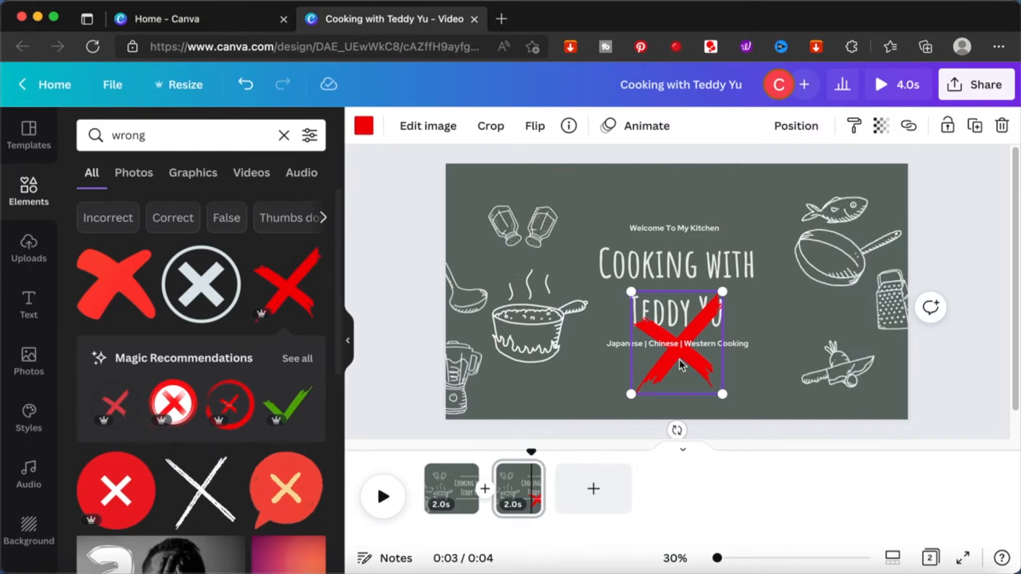
click(955, 369)
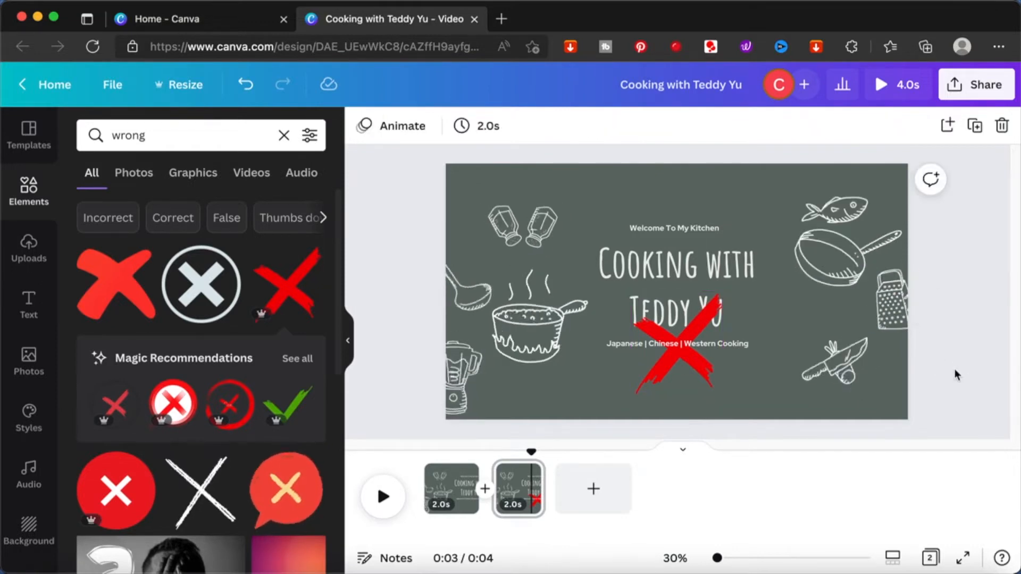
click(698, 377)
right_click(698, 378)
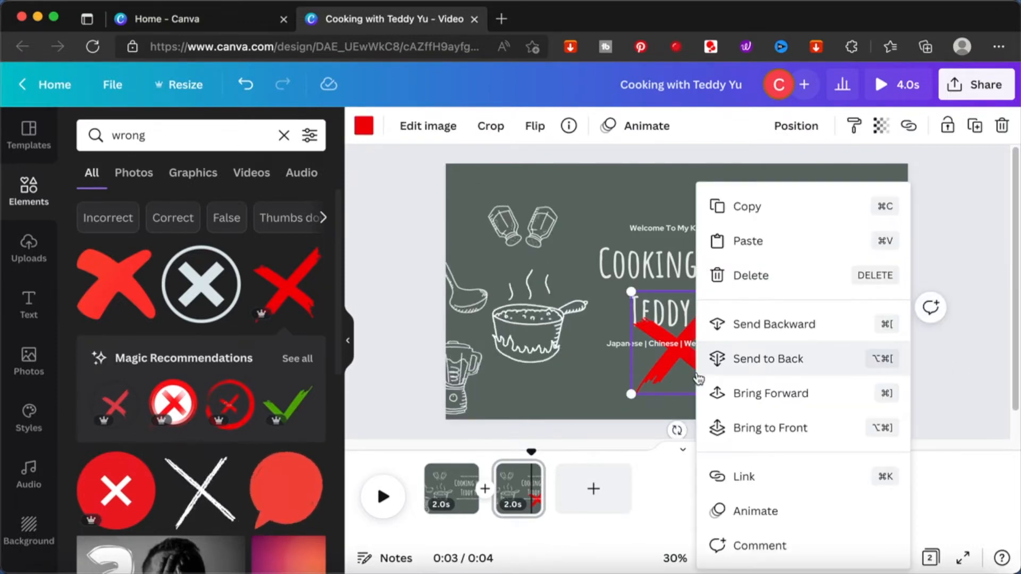
click(782, 428)
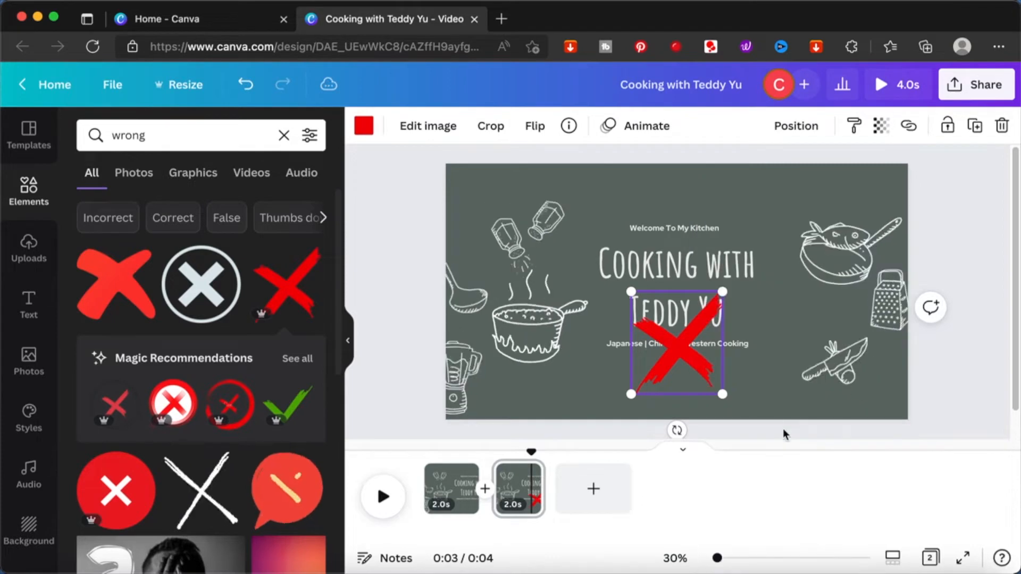
click(969, 356)
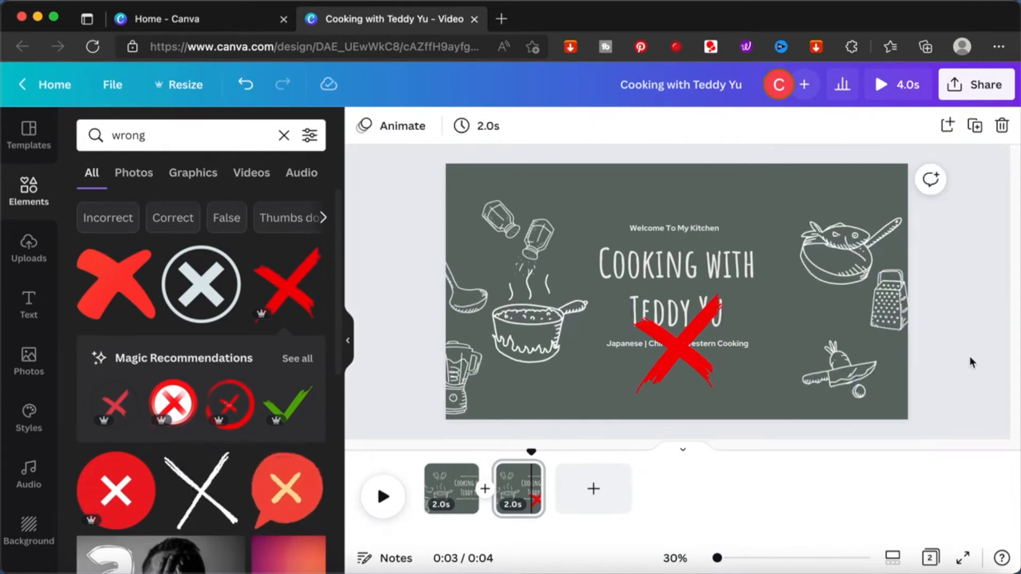
Step: Apply the Stomp element animation to the second page's red cross, running On enter
click(686, 356)
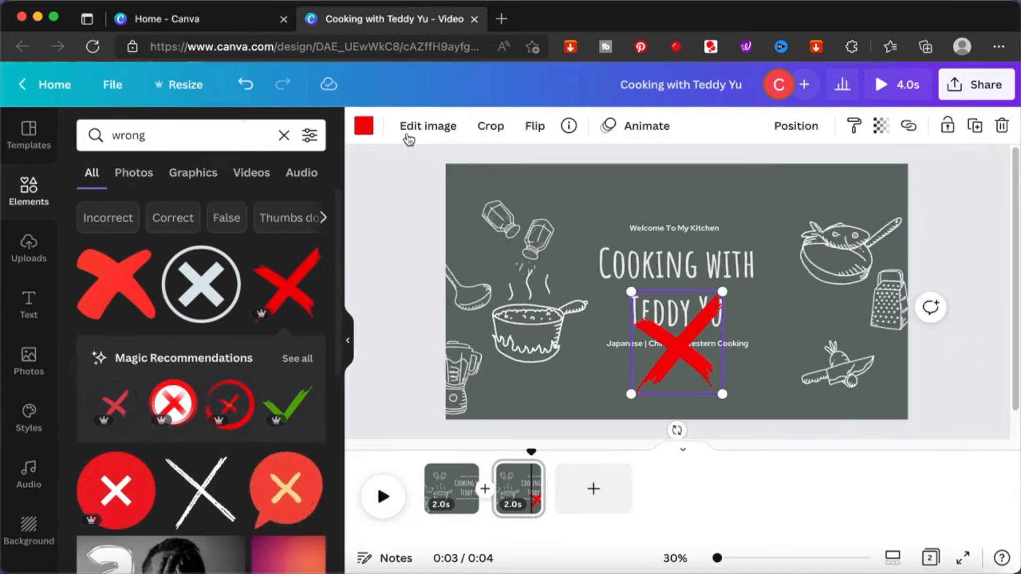
click(667, 125)
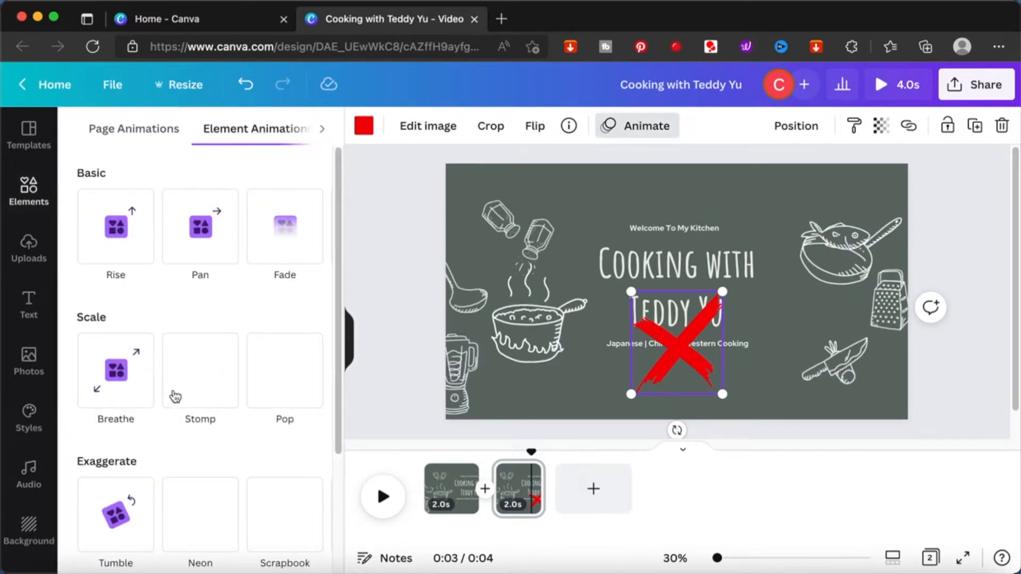
scroll(176, 399, down, 2)
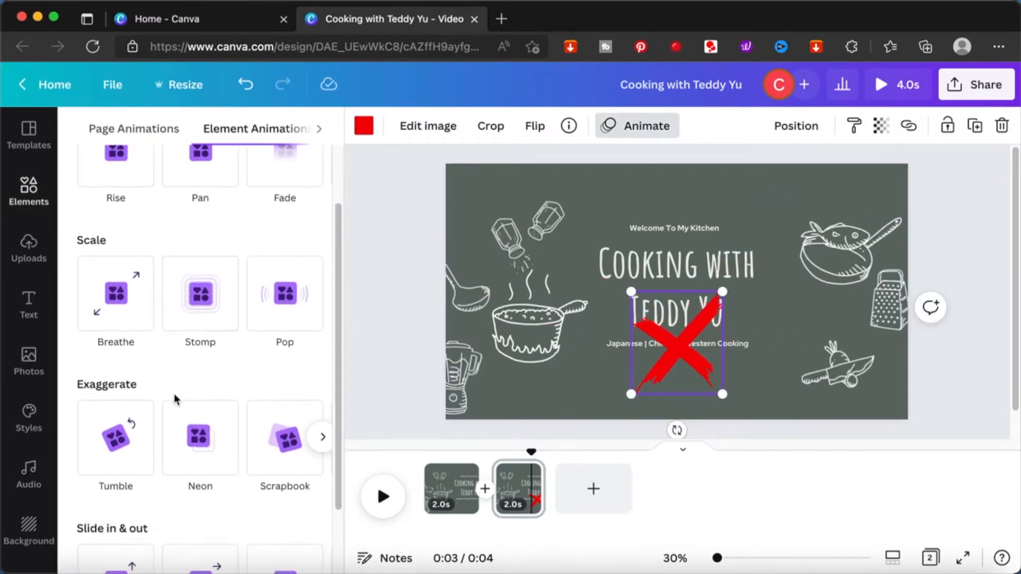
click(191, 289)
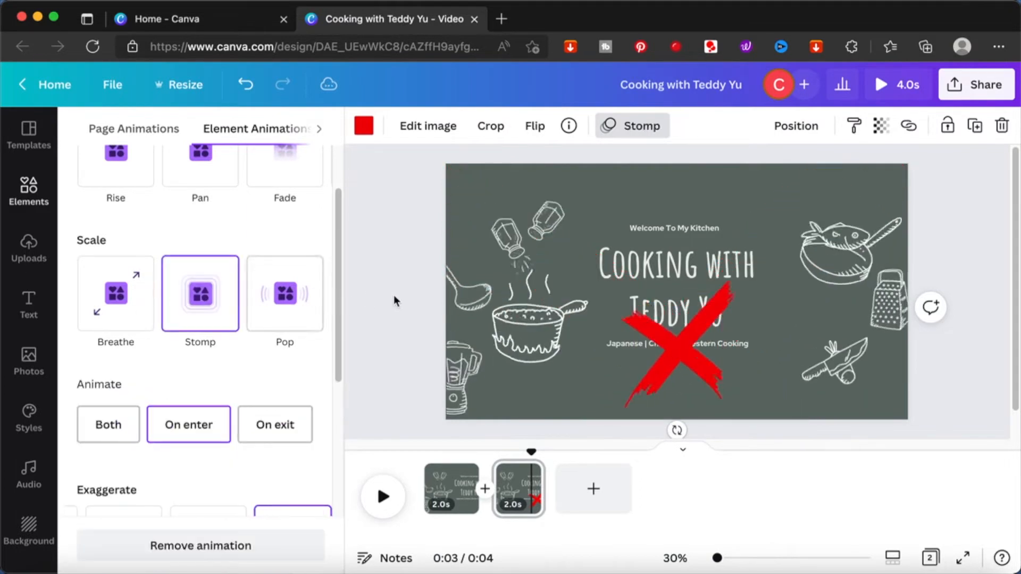
click(394, 297)
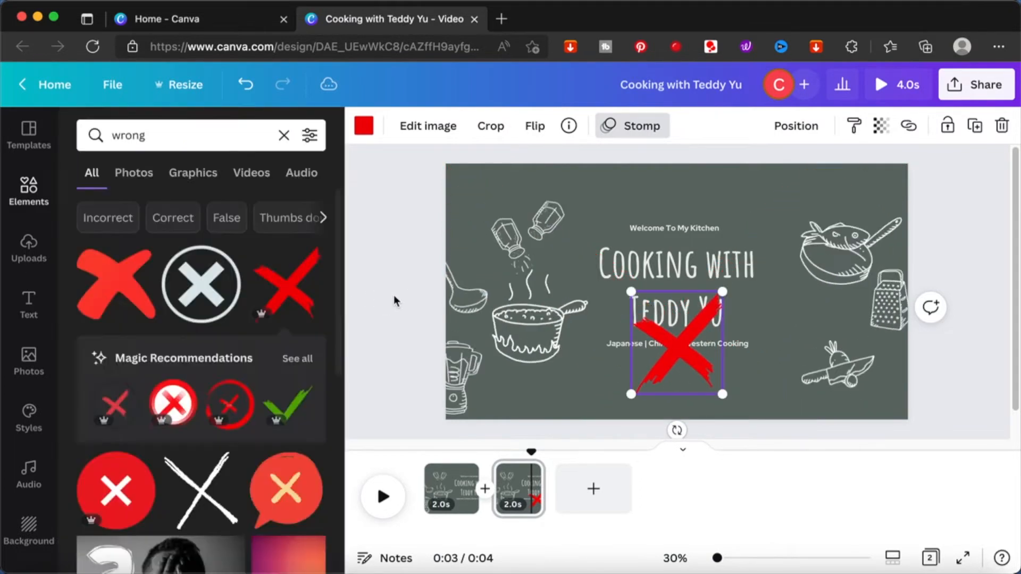
Step: Duplicate the second page and delete the red cross from the copy
click(523, 499)
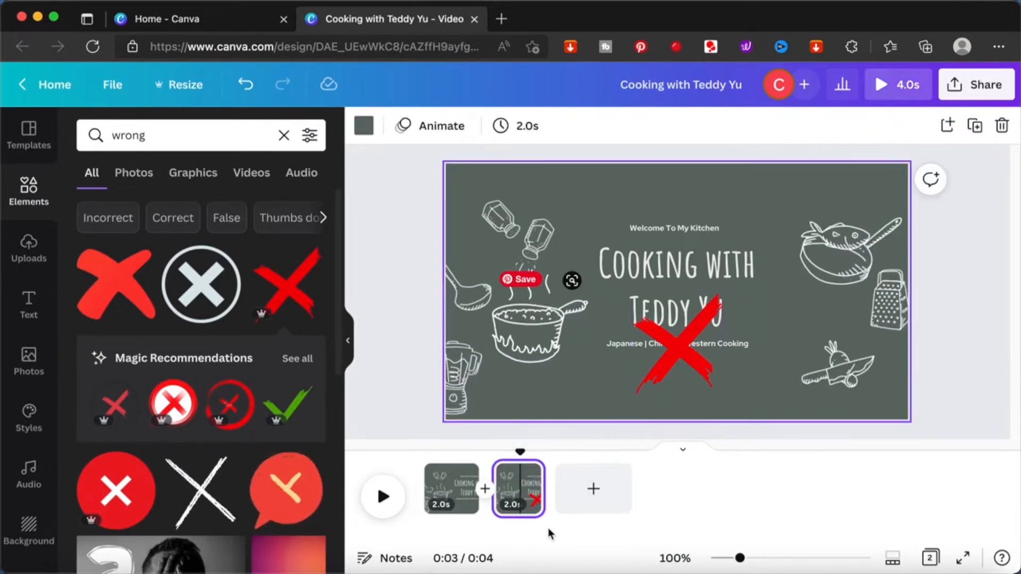
click(527, 473)
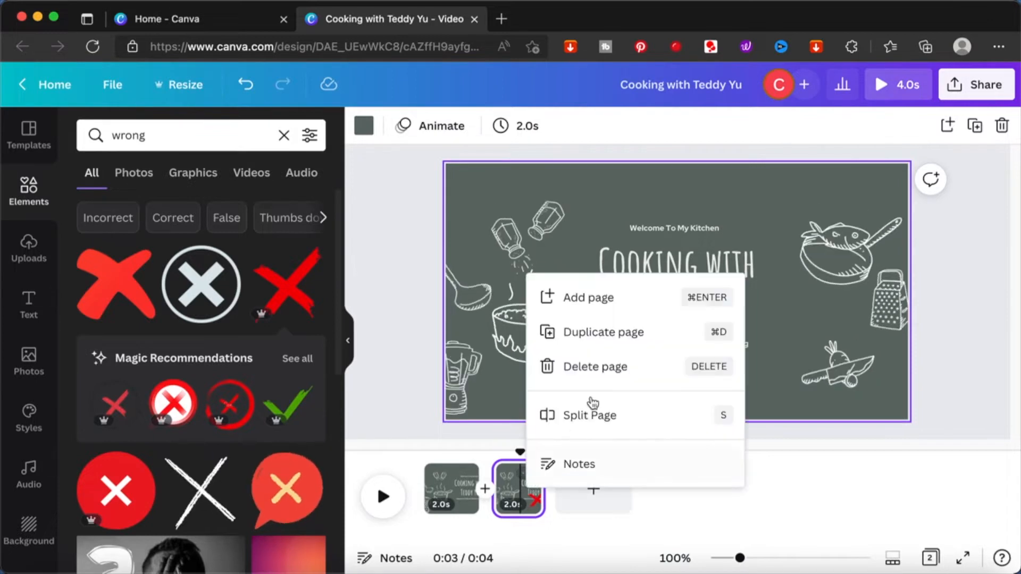
click(610, 333)
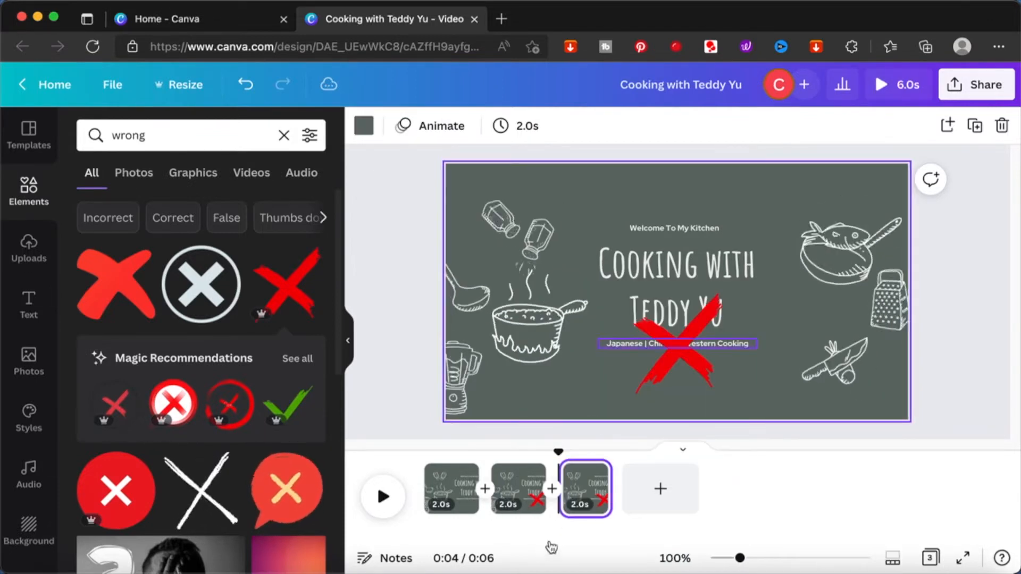
click(680, 353)
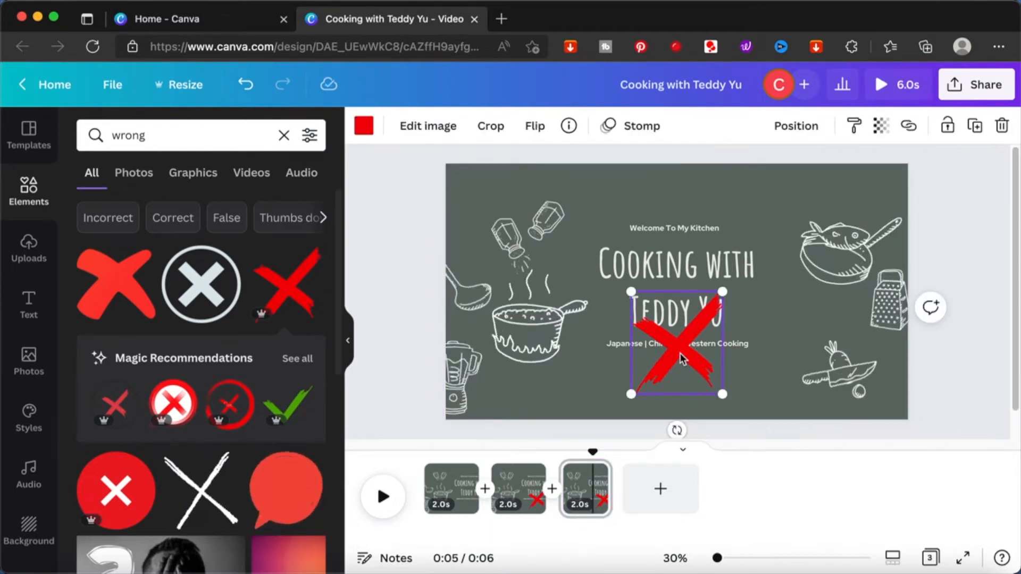
key(Delete)
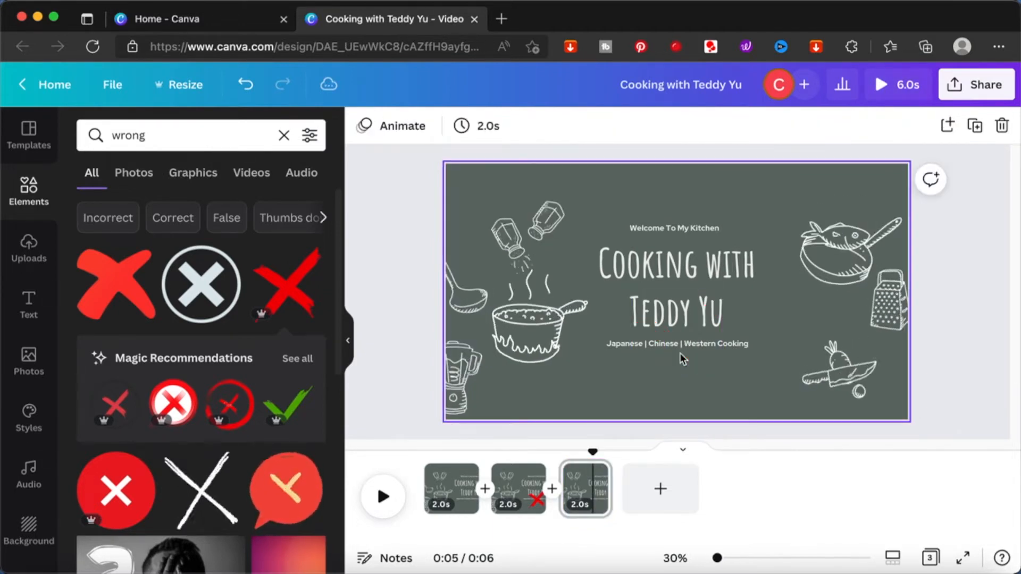
Step: Replace the third page's cuisine line with the text "Simple Cooking"
click(680, 346)
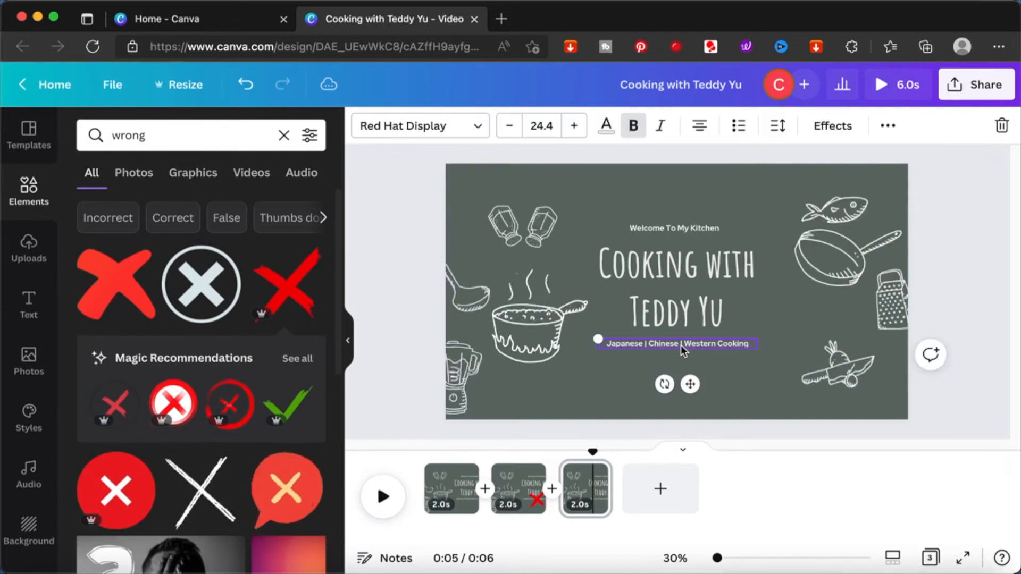
double_click(680, 346)
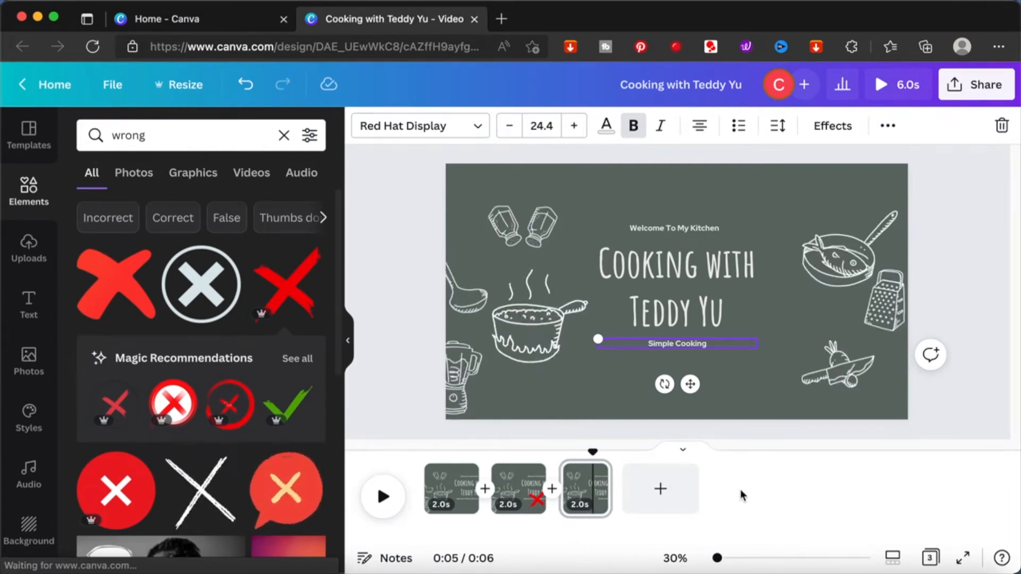
click(681, 319)
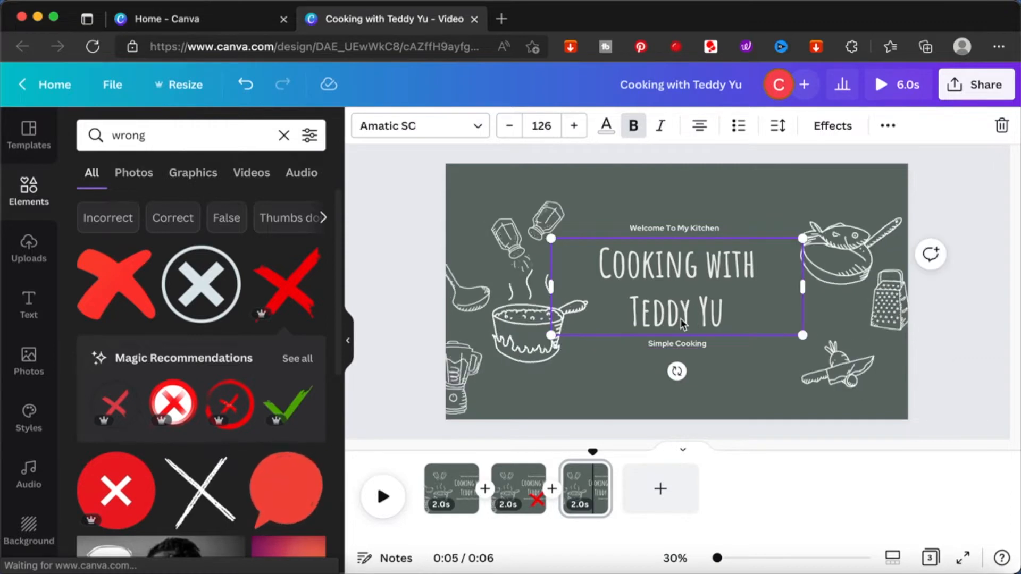
click(461, 488)
click(535, 487)
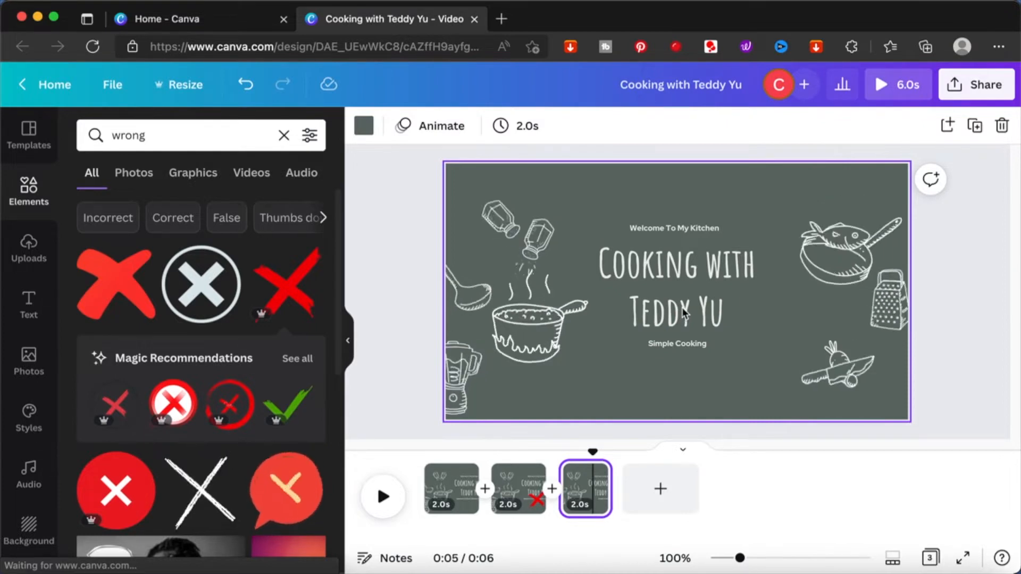
Step: Apply the Typewriter text animation to the third page's "Simple Cooking" line, running On enter by character
click(678, 344)
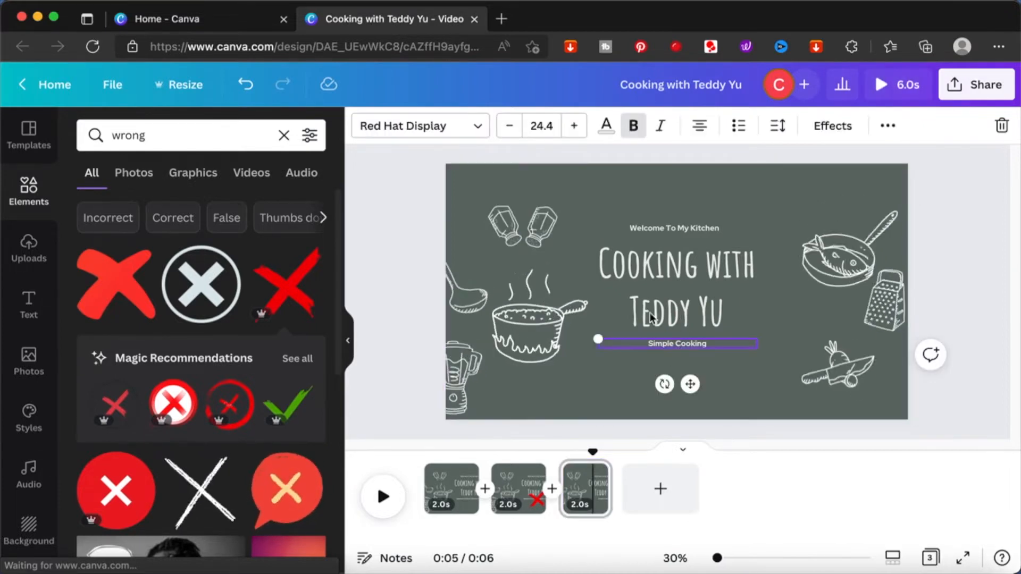
click(887, 126)
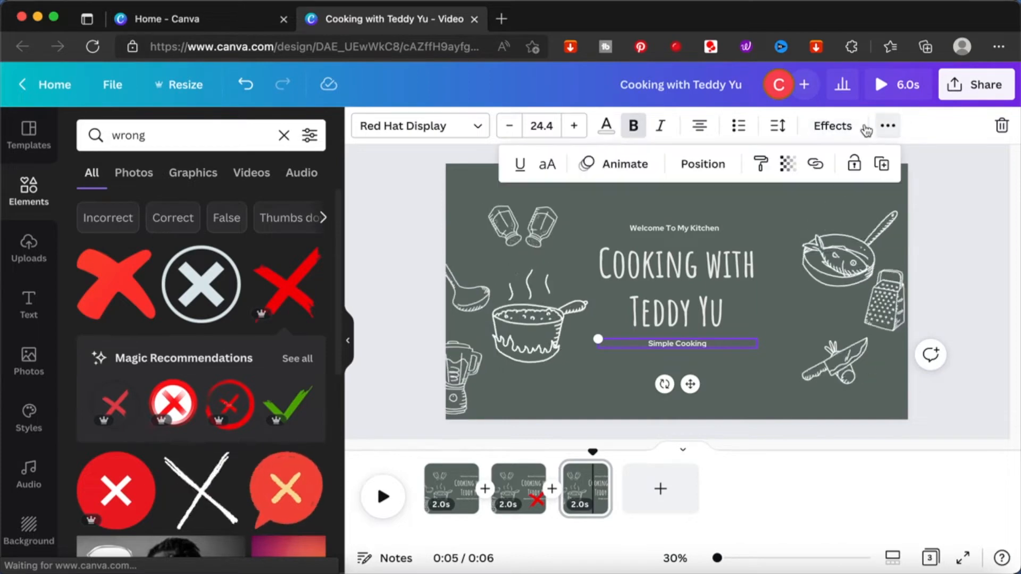
click(625, 164)
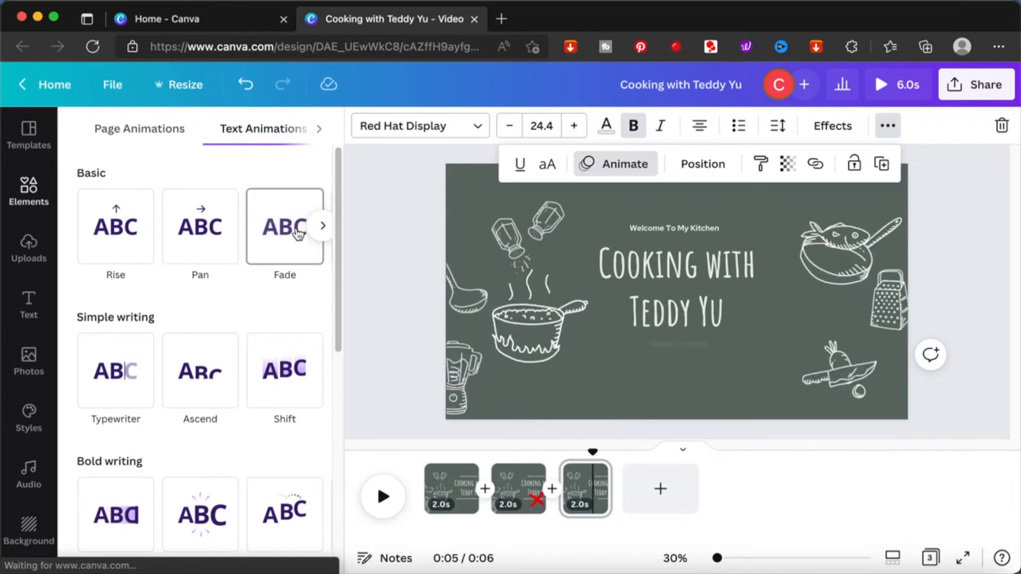
click(326, 227)
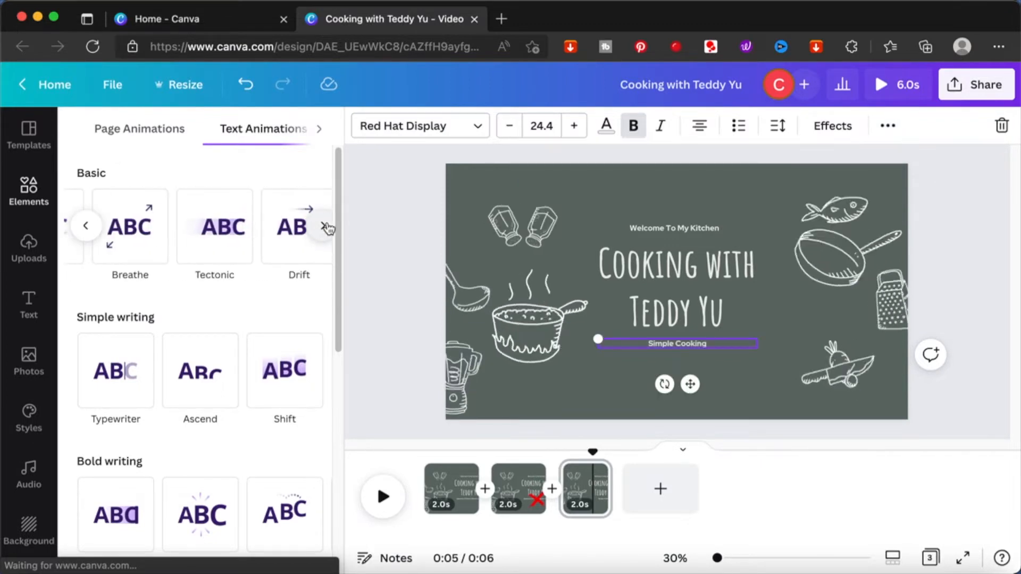
click(120, 389)
scroll(119, 388, down, 3)
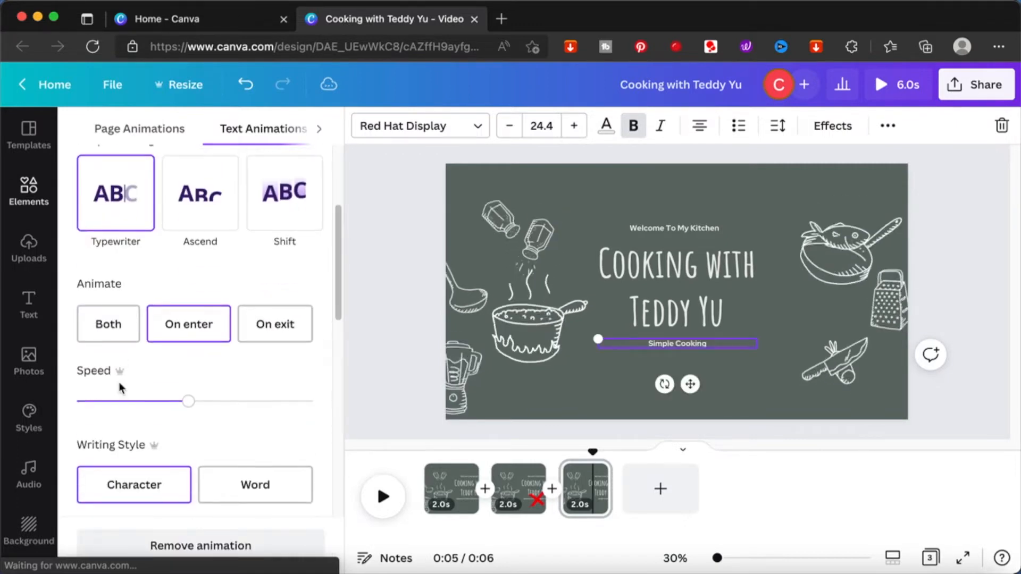
key(Escape)
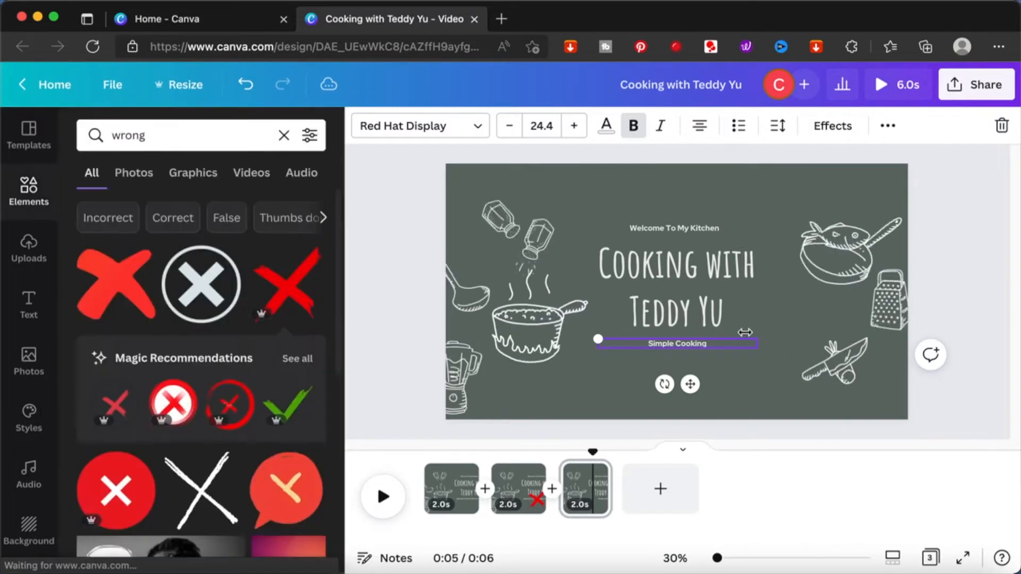
click(702, 305)
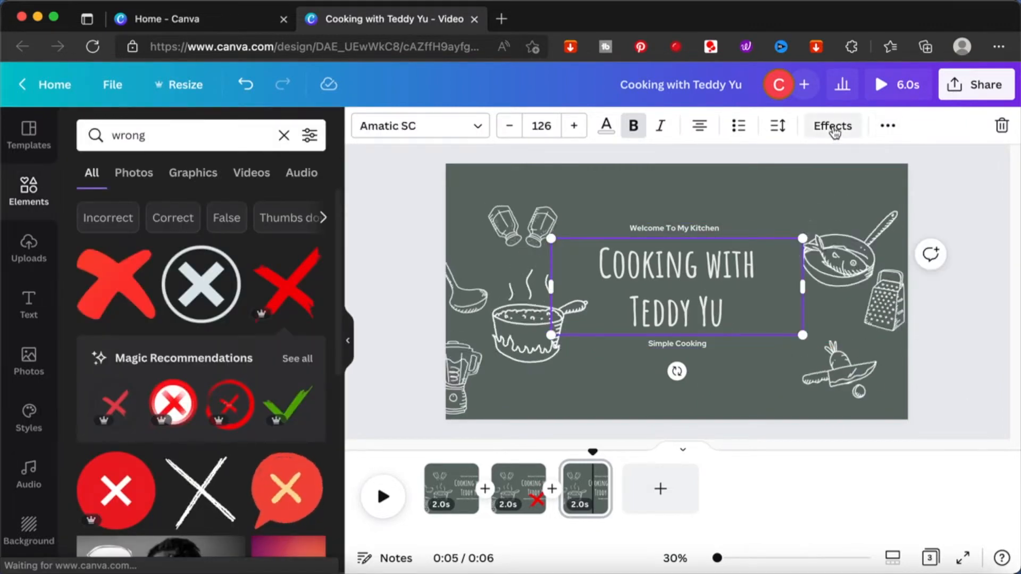
click(895, 128)
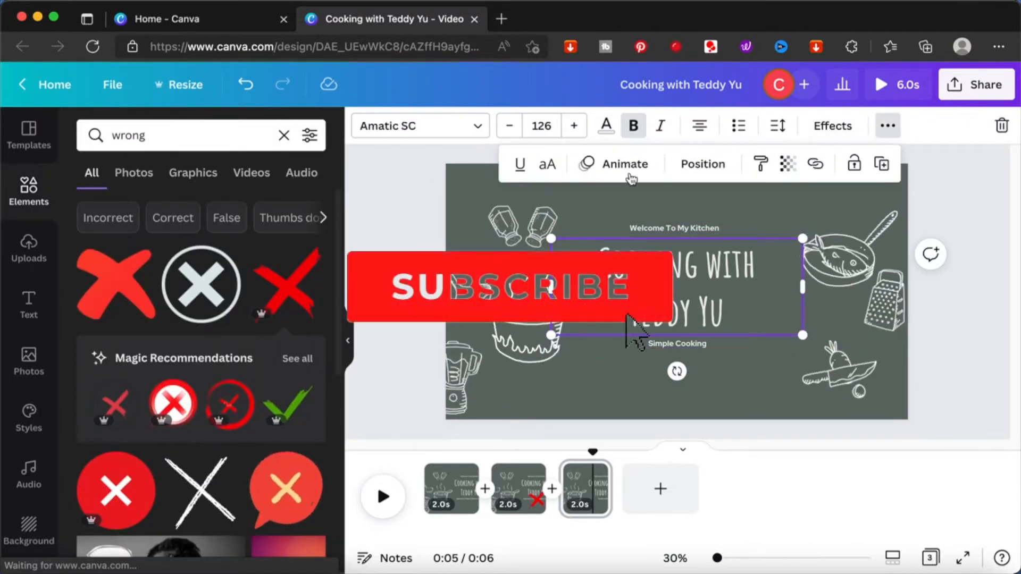
click(962, 305)
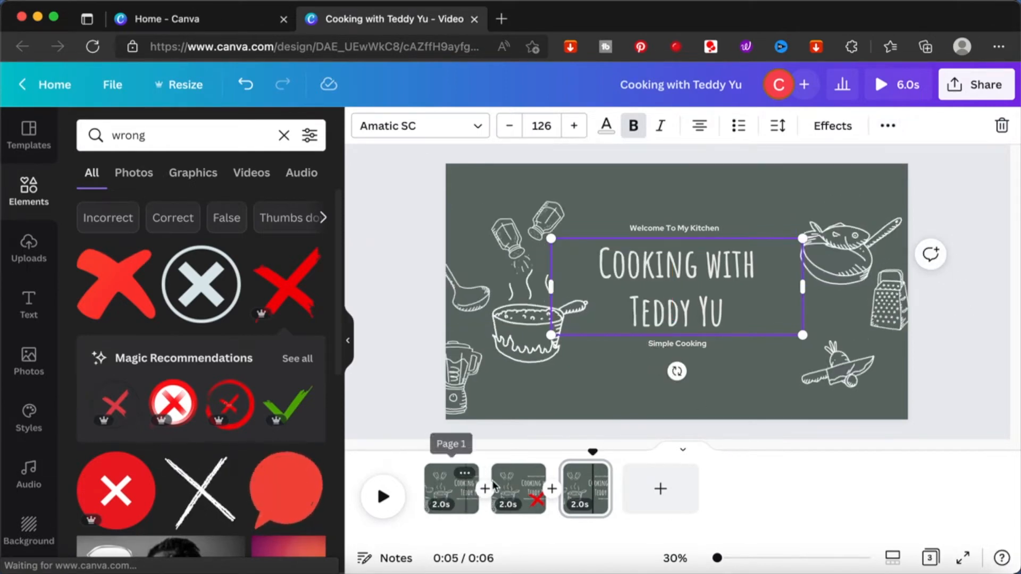
Step: Set the duration of the second page, the one with the red cross, to 1.0 second
click(510, 486)
click(511, 486)
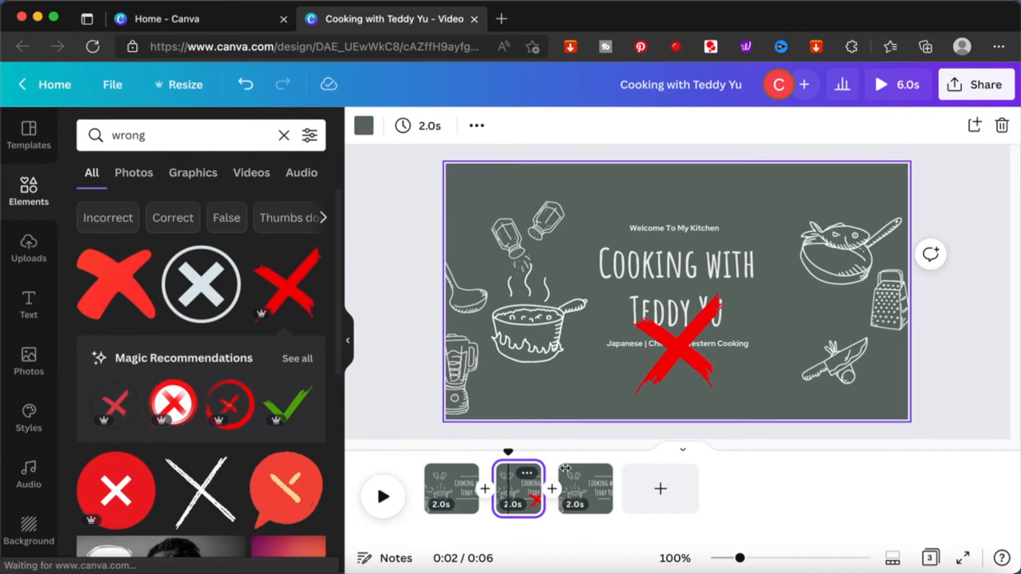
click(526, 126)
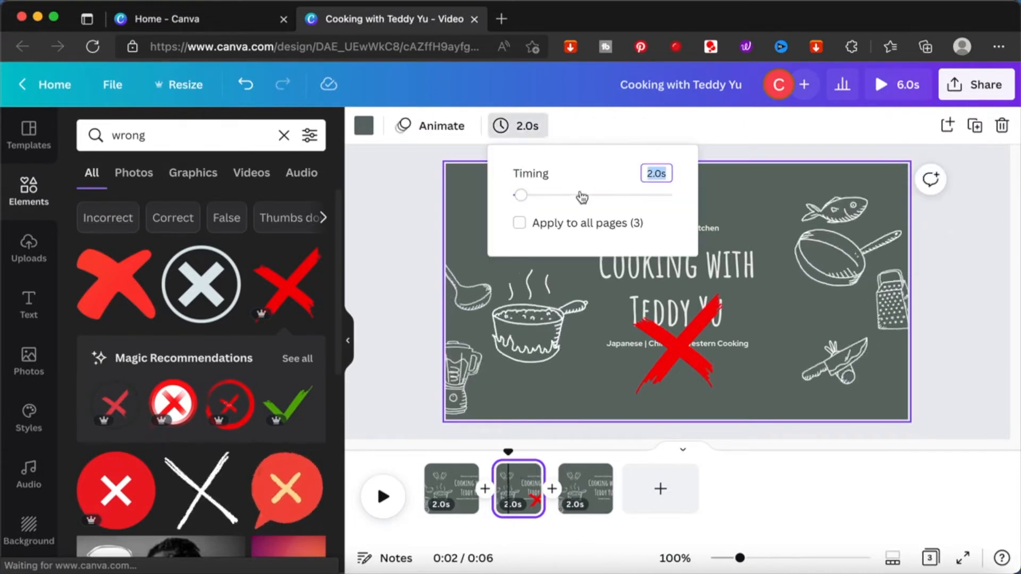
text(1)
key(Return)
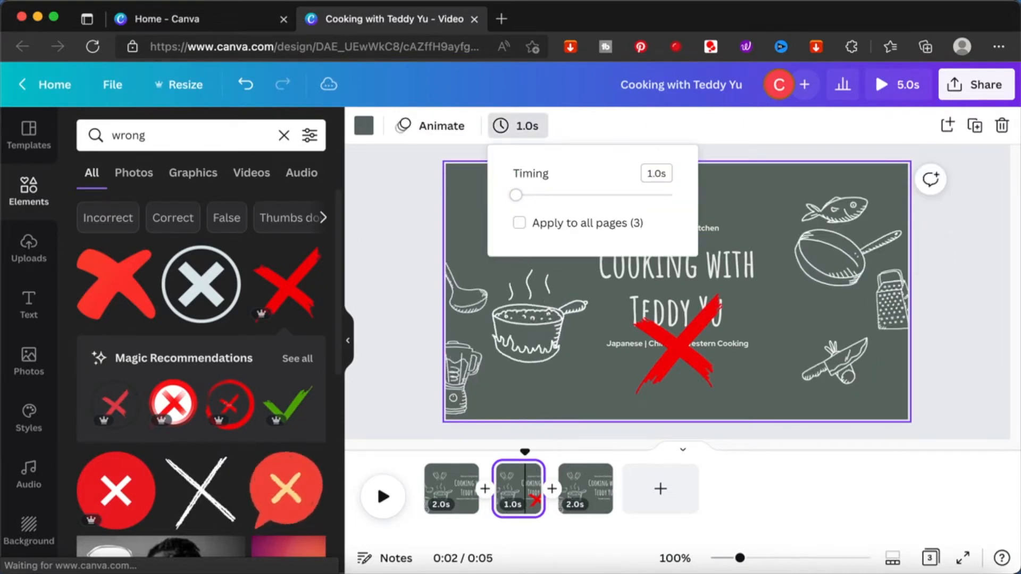
Step: Set the third page's duration to 1.5 seconds and play the whole video from the first page
click(597, 475)
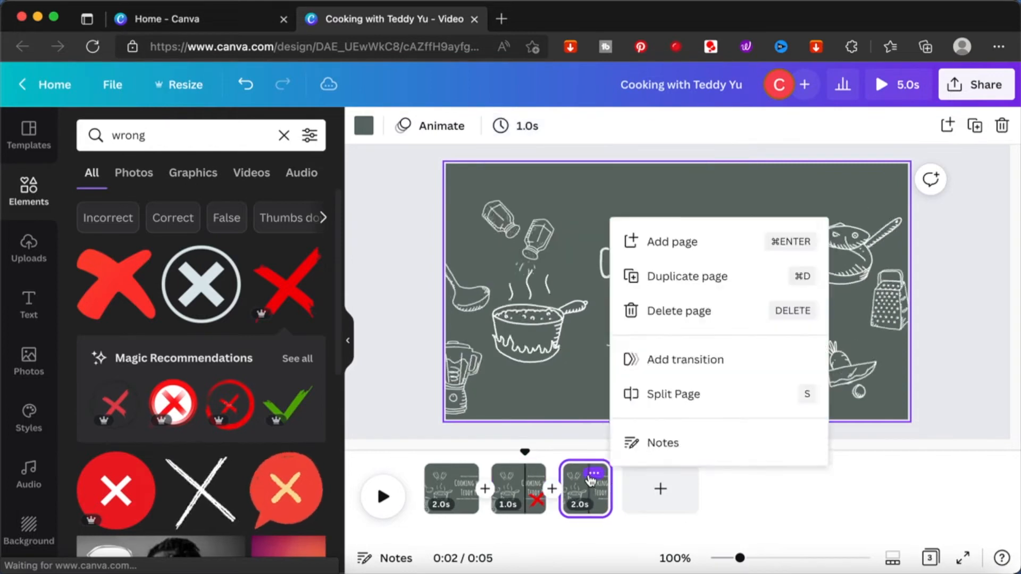
click(518, 133)
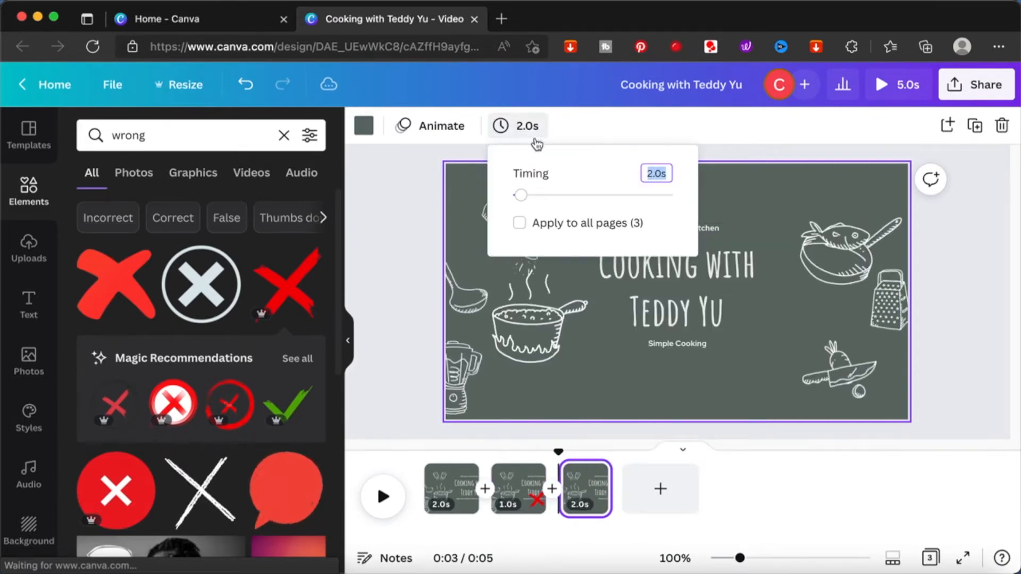
text(1.5)
key(Return)
click(383, 496)
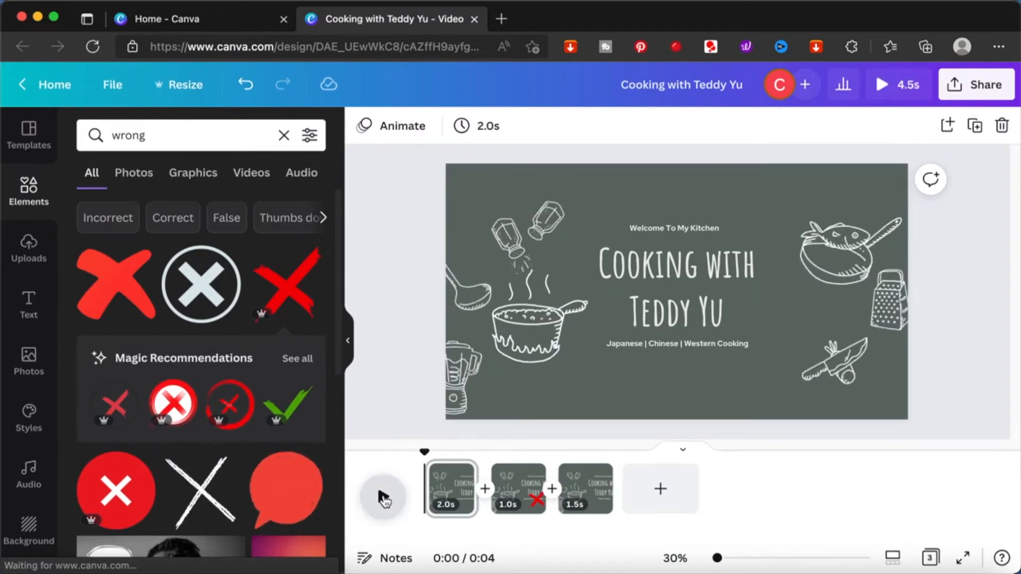
click(383, 499)
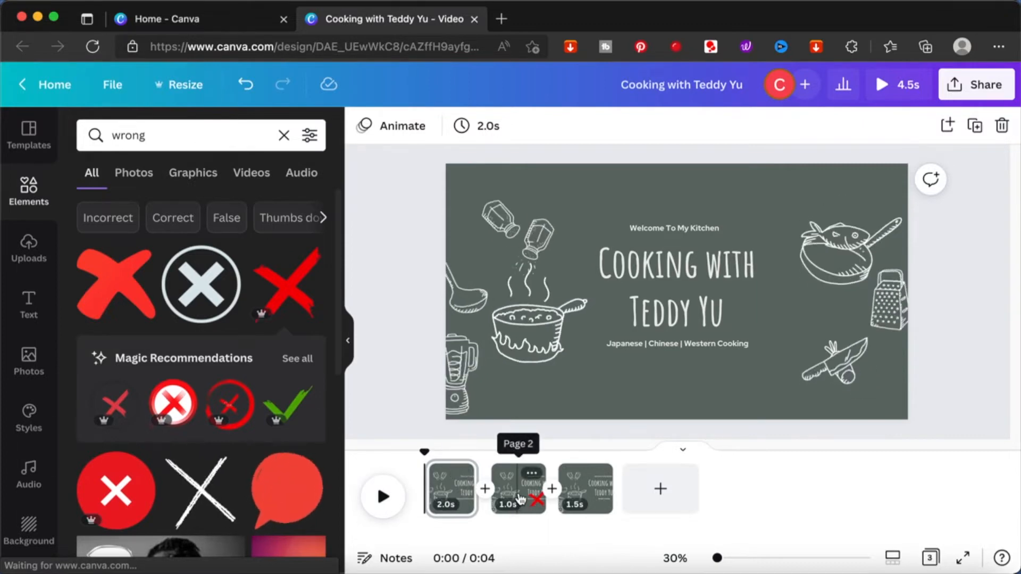
Step: Set the first page's duration to 1.5 seconds and play the video from the start to check the timing
click(447, 494)
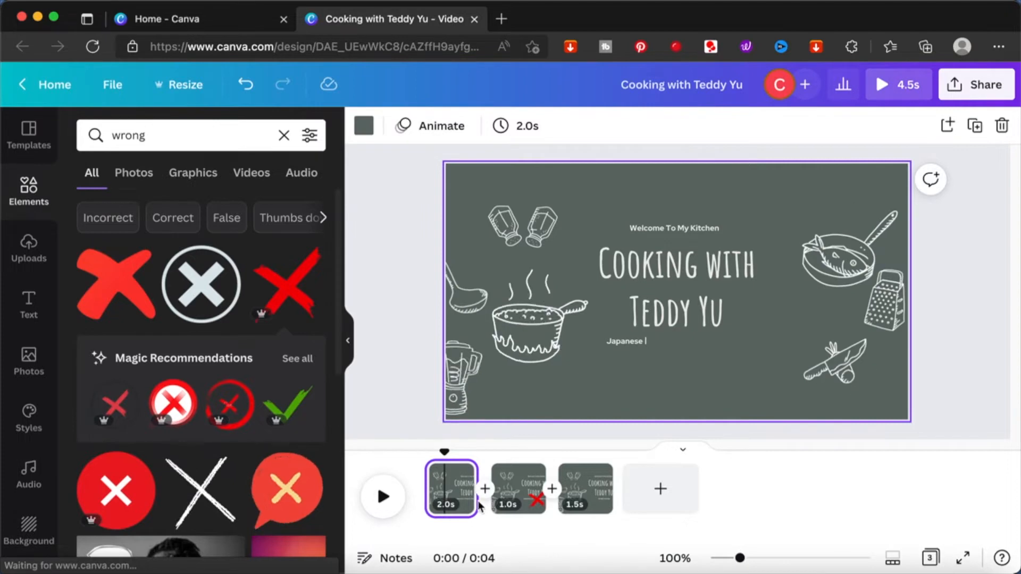
click(380, 500)
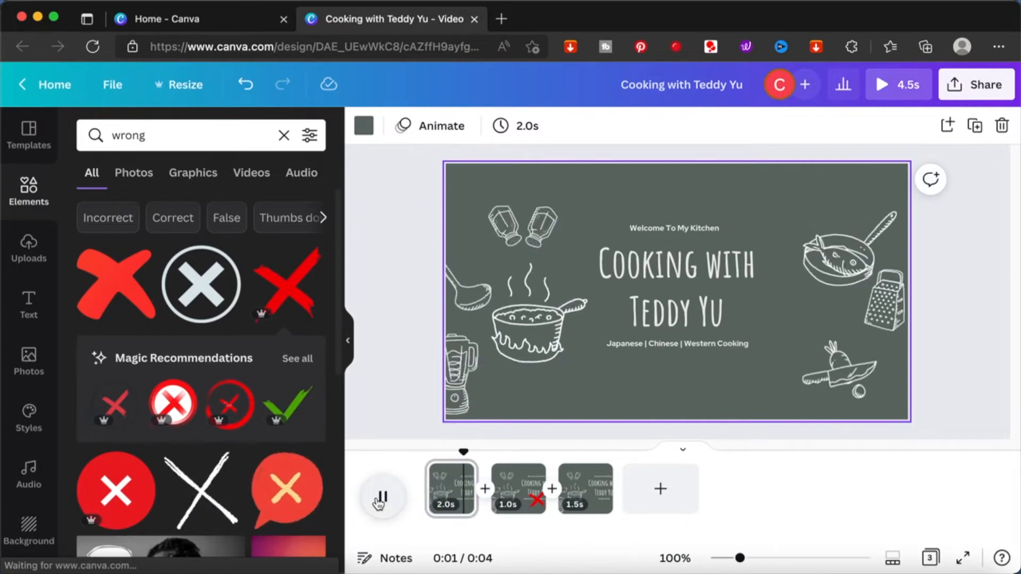
click(458, 490)
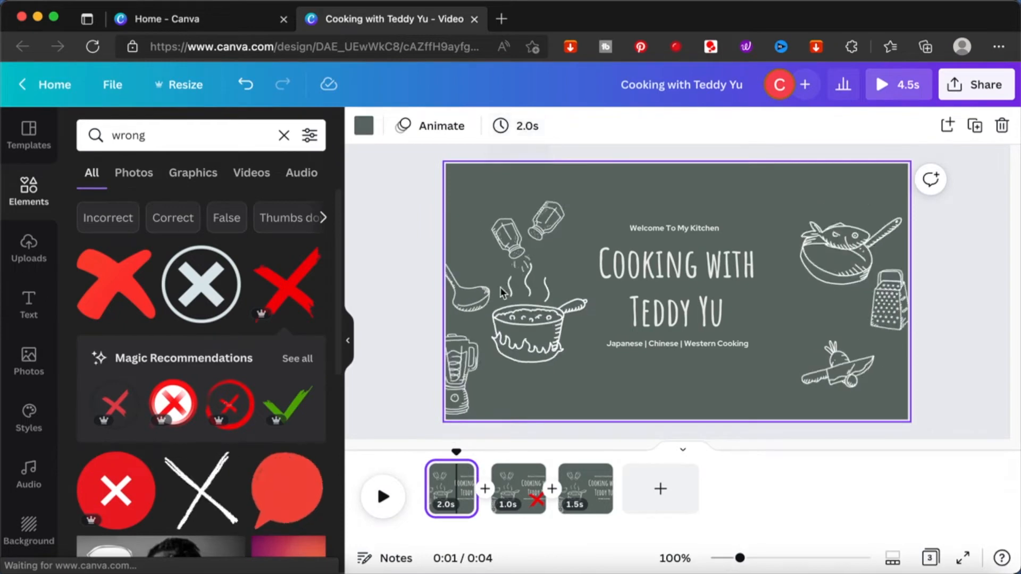
click(533, 121)
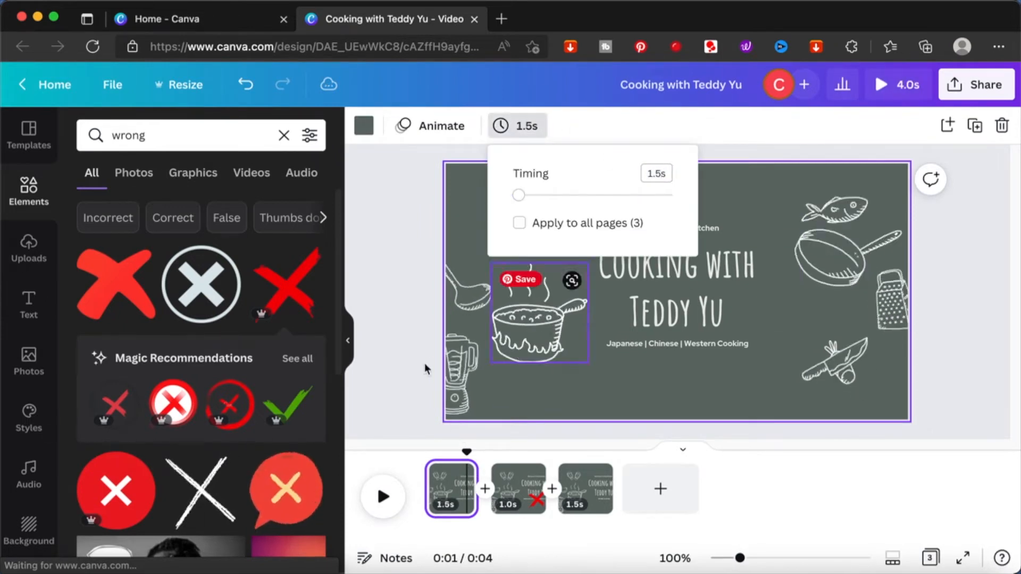
click(411, 382)
click(383, 497)
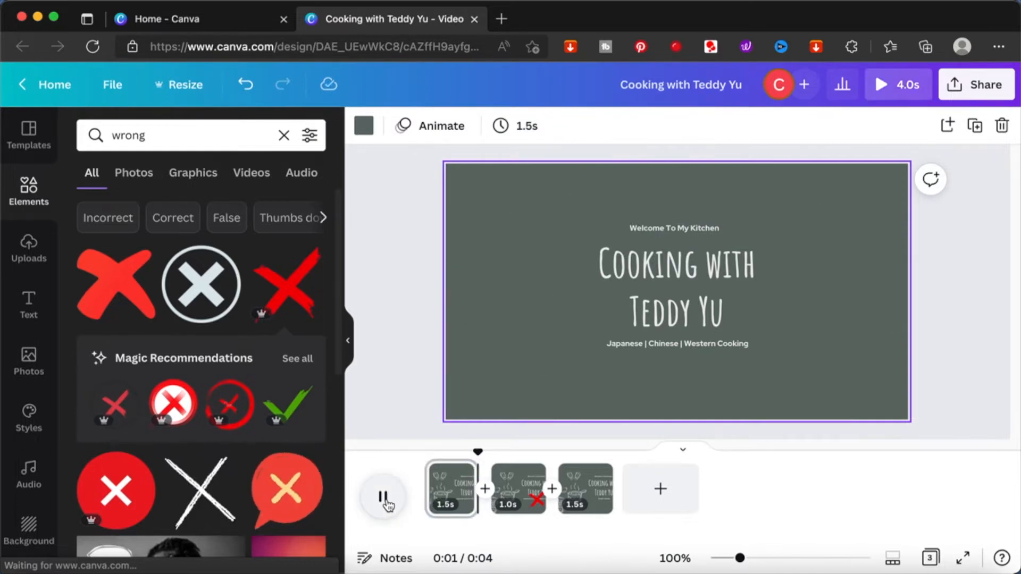
click(420, 481)
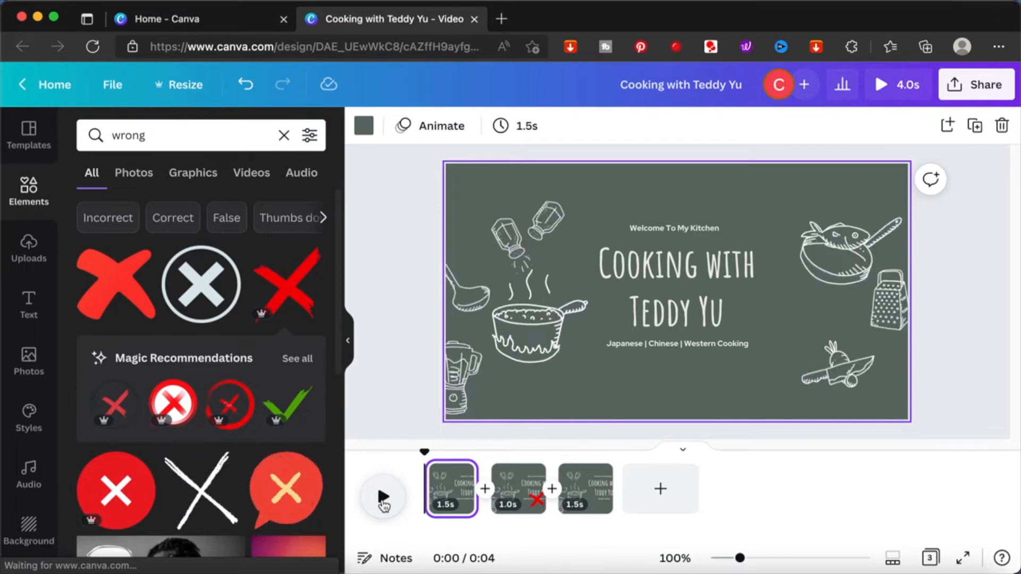
click(383, 498)
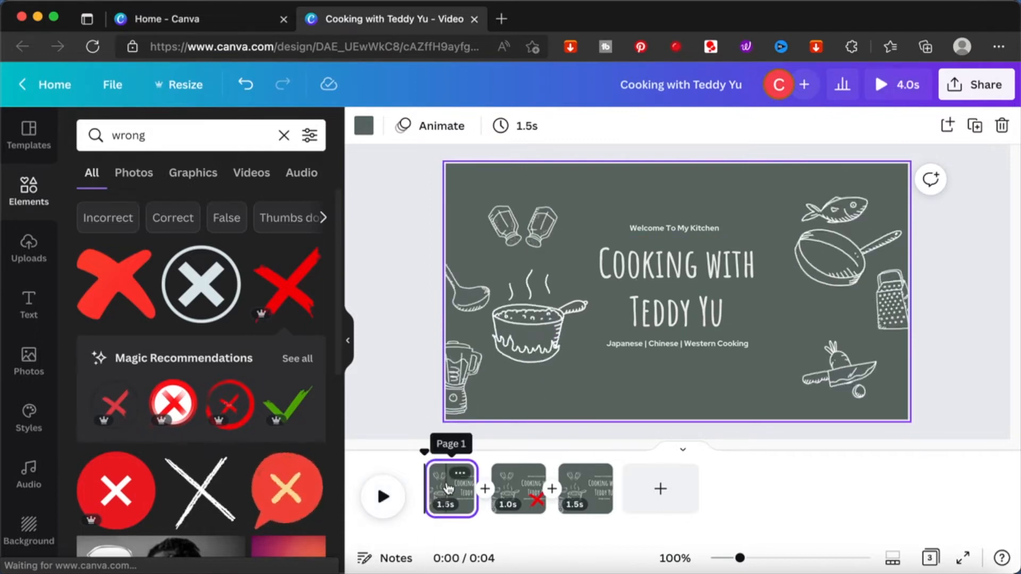
Step: Make the Pop animation run only On enter for the first page's cooking pot, salt shakers, ladle and blender
click(522, 331)
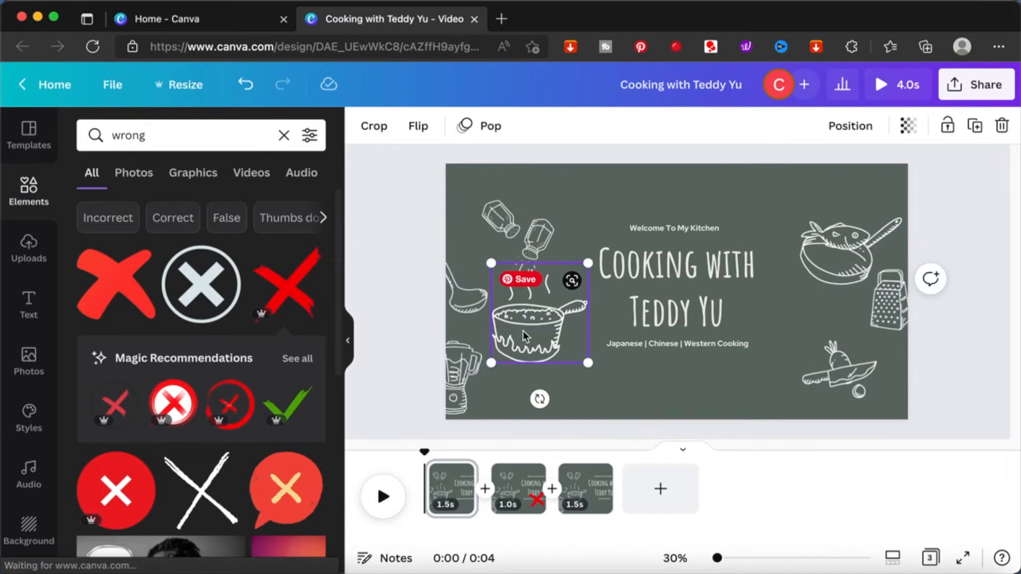
click(487, 133)
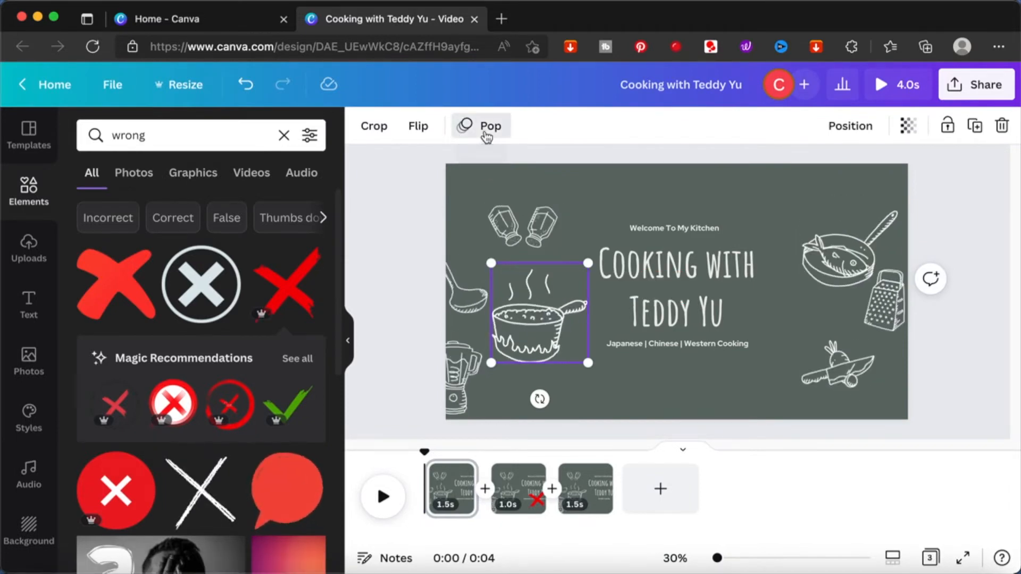
click(208, 486)
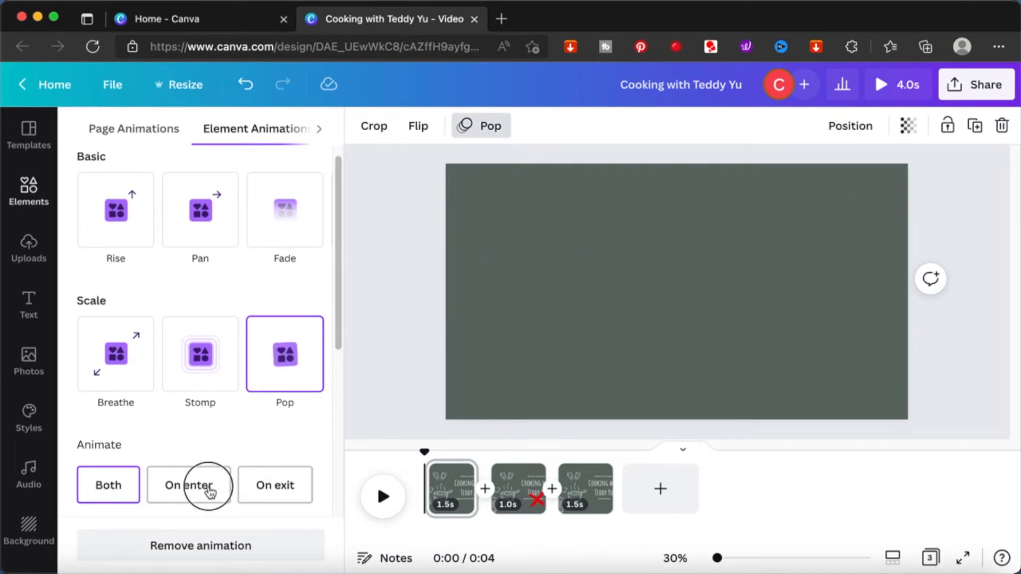
click(526, 247)
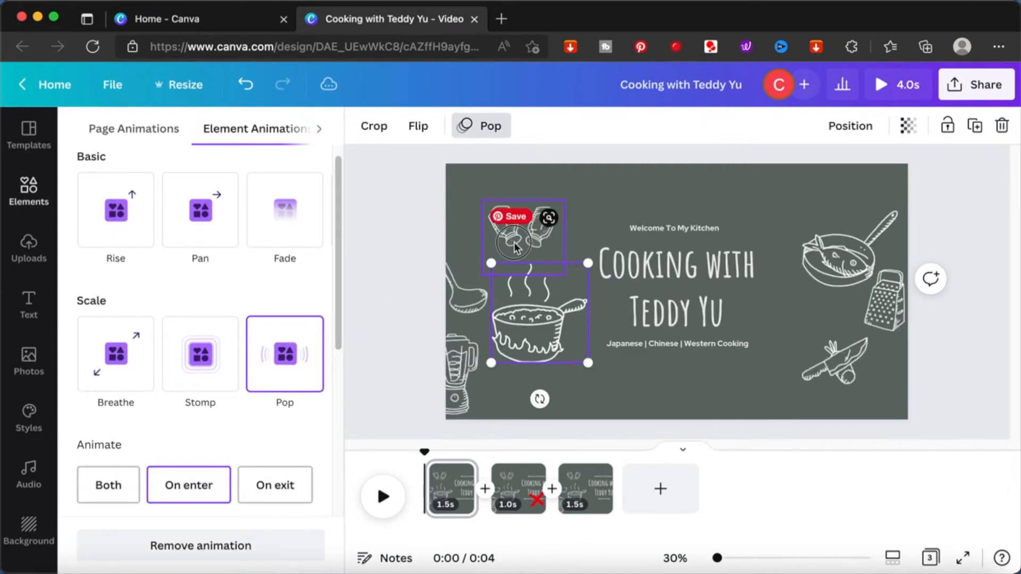
click(200, 485)
click(472, 311)
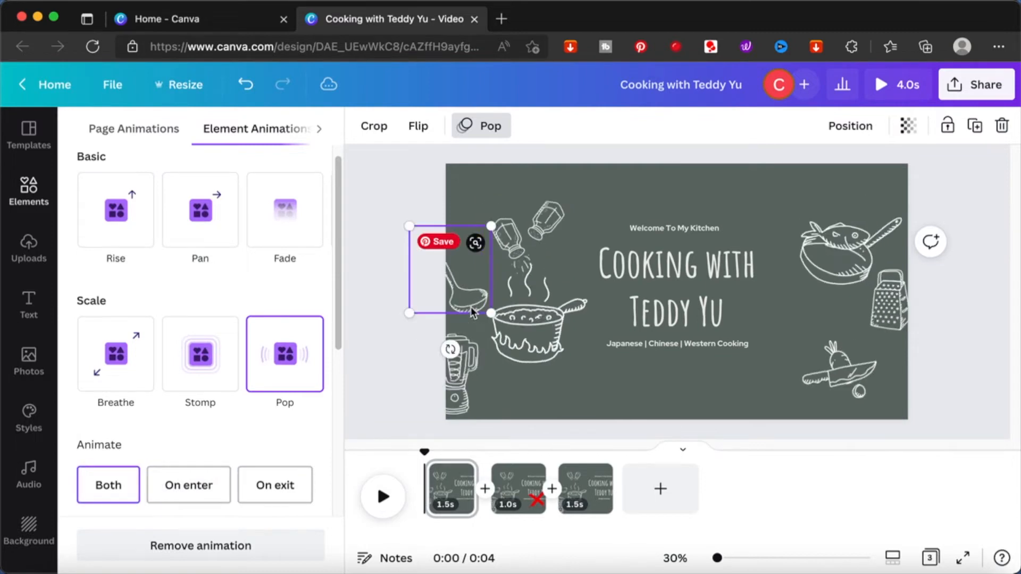
click(196, 484)
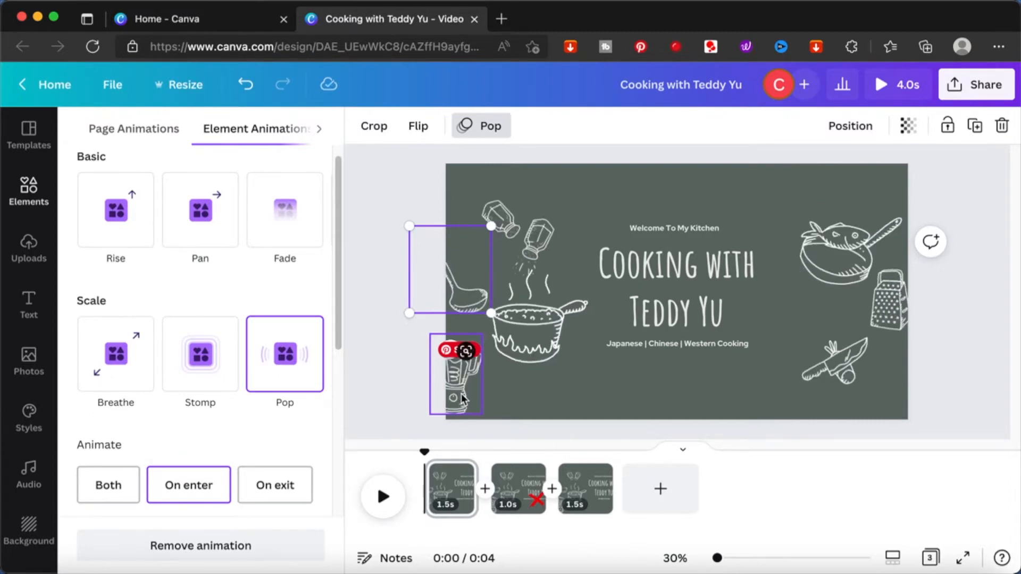
click(462, 398)
click(194, 484)
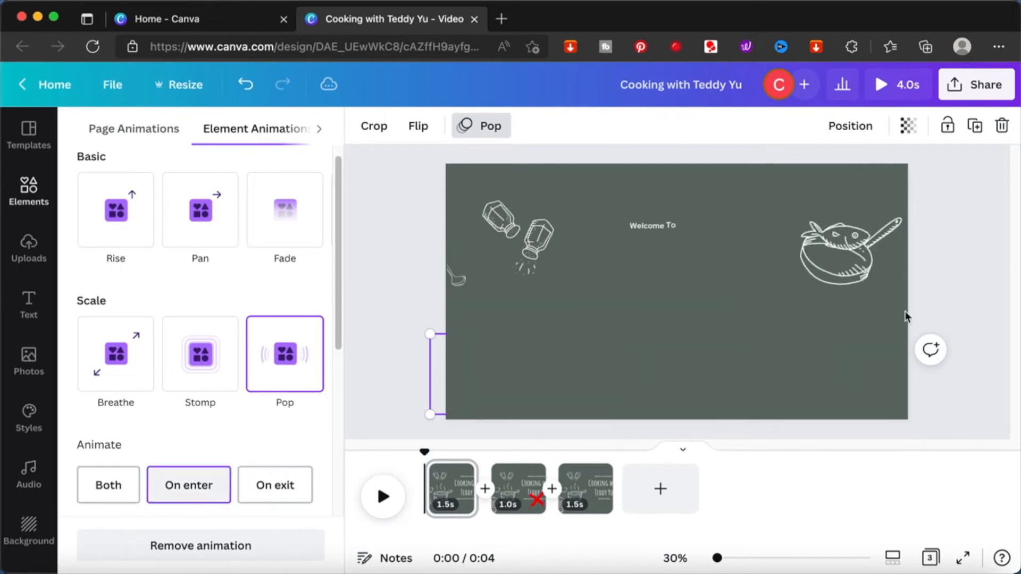
Step: Limit the Pop animation to On enter for the first page's frying pan, grater and knife, and play the video
click(852, 265)
click(193, 484)
click(883, 311)
click(189, 488)
click(838, 372)
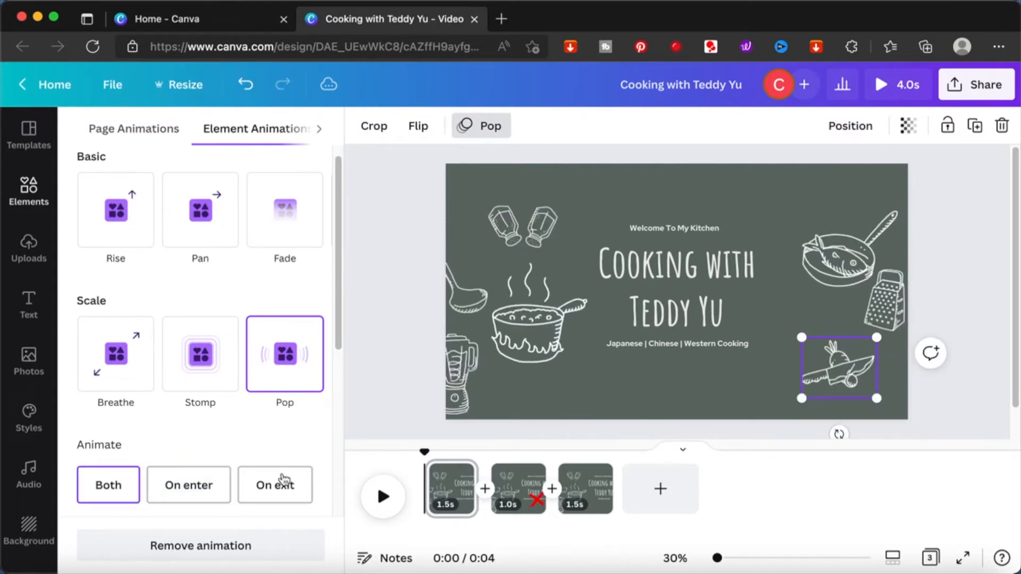
click(199, 486)
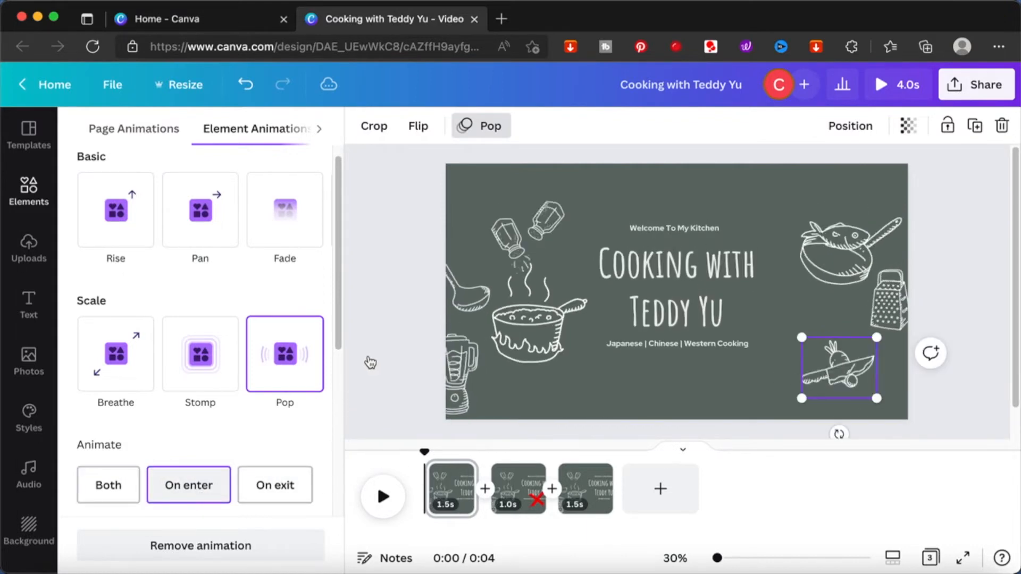
click(383, 496)
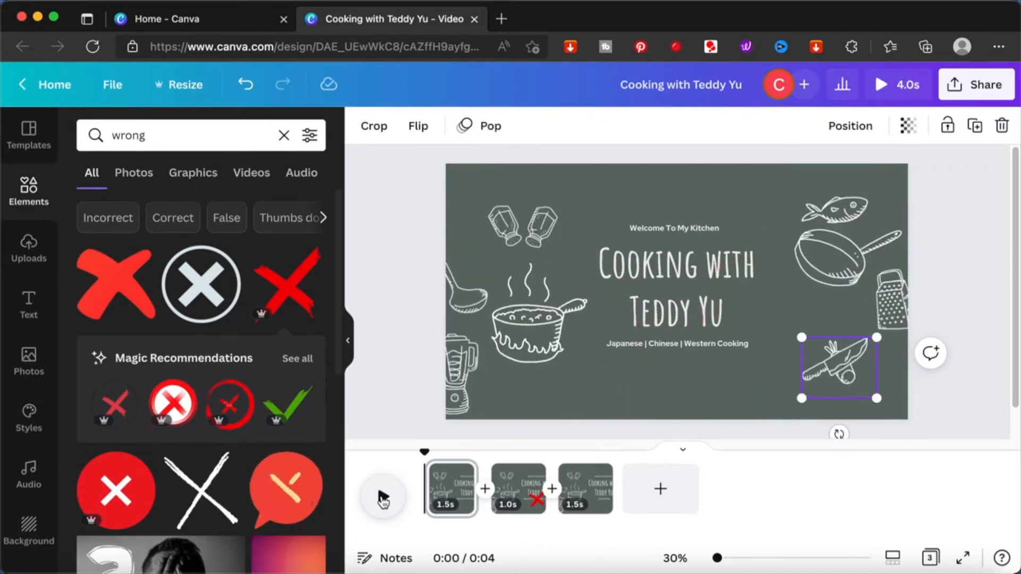
click(383, 497)
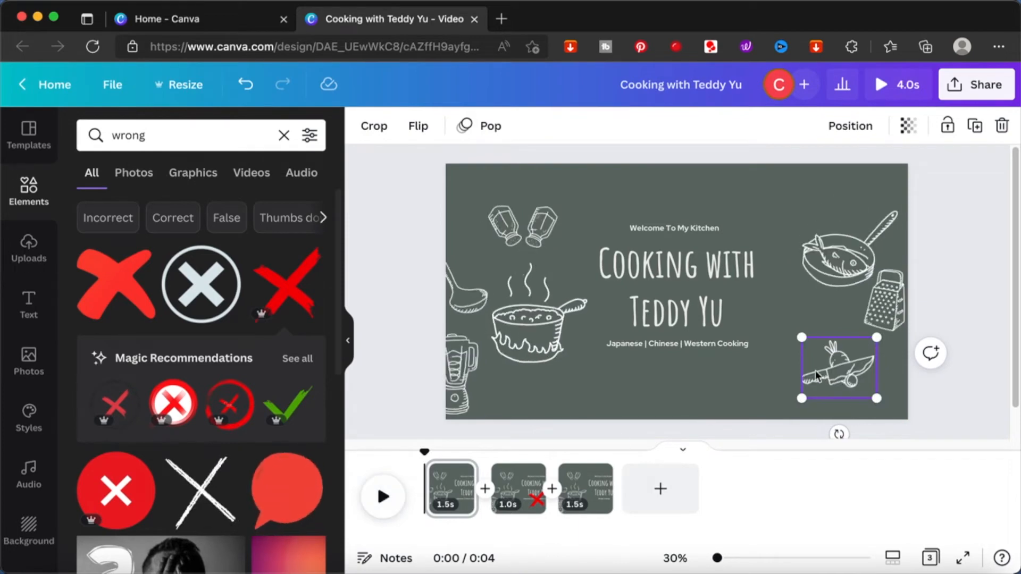
Step: Duplicate the third page and delete the large two-line heading from the copy
click(679, 311)
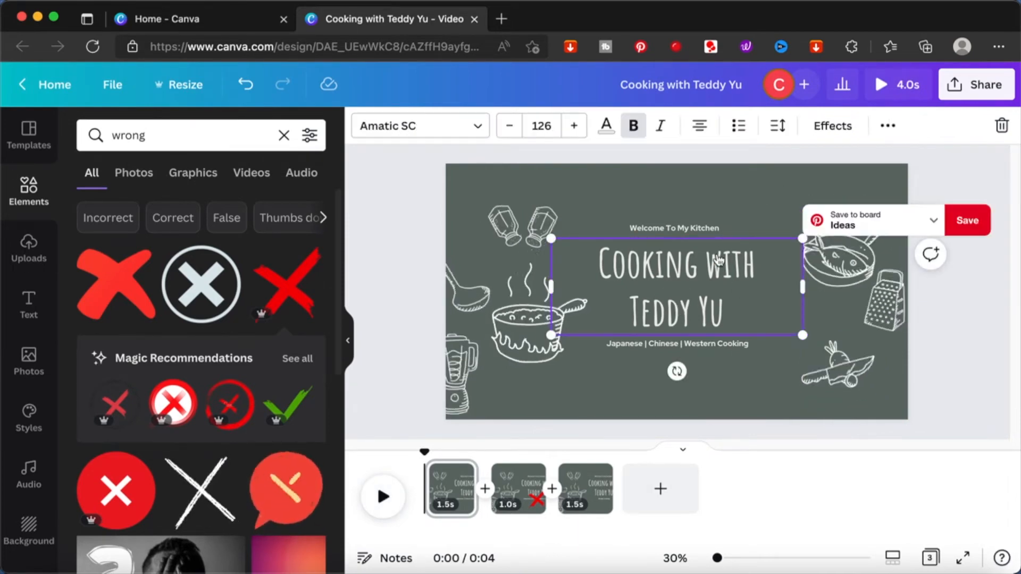
click(597, 481)
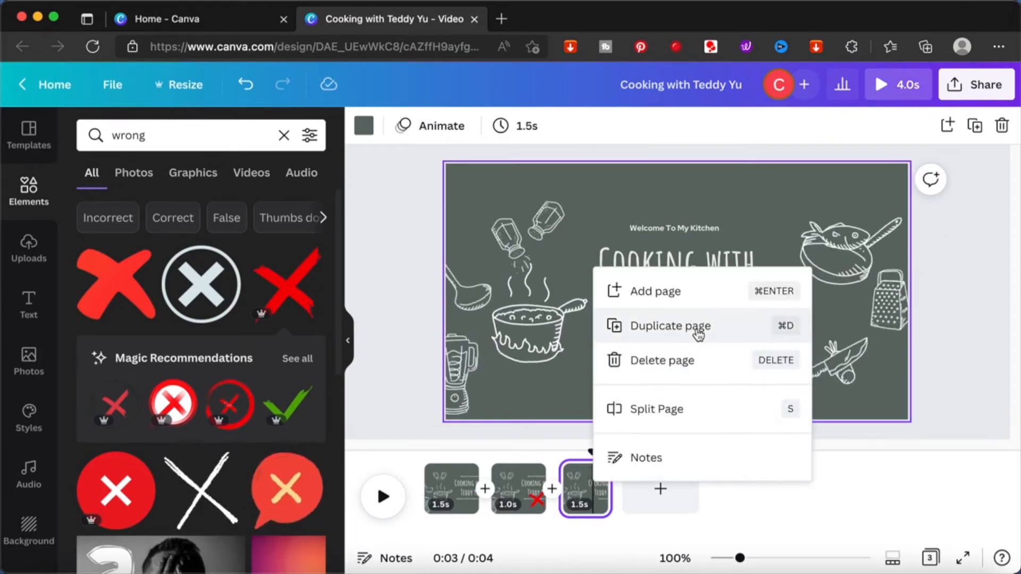
click(698, 327)
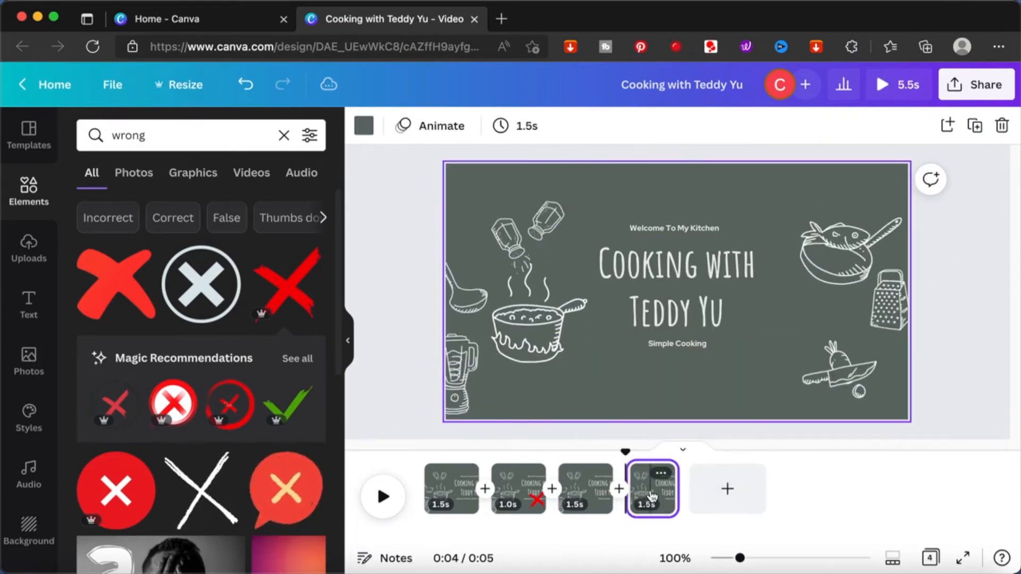
click(665, 272)
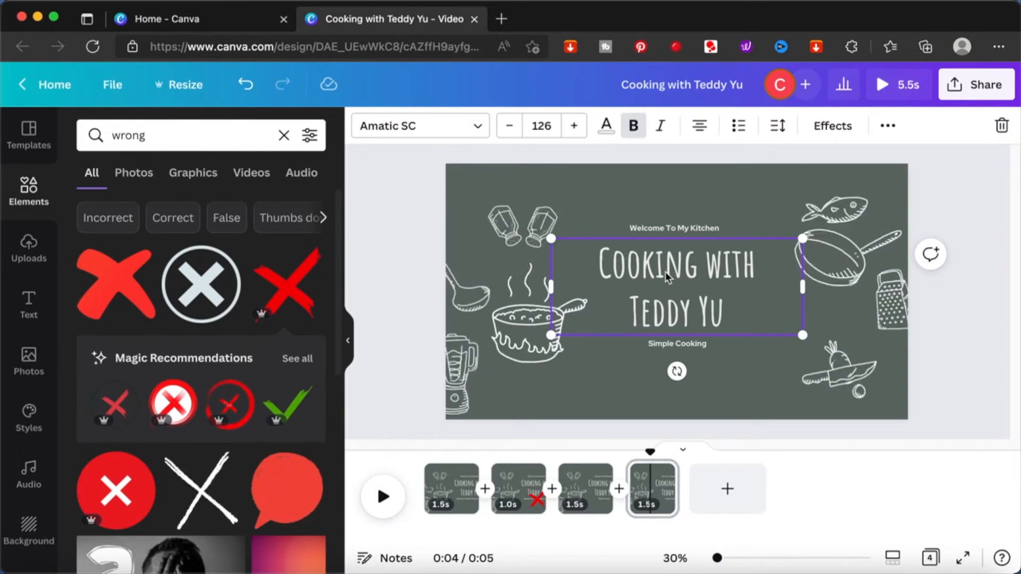
key(Delete)
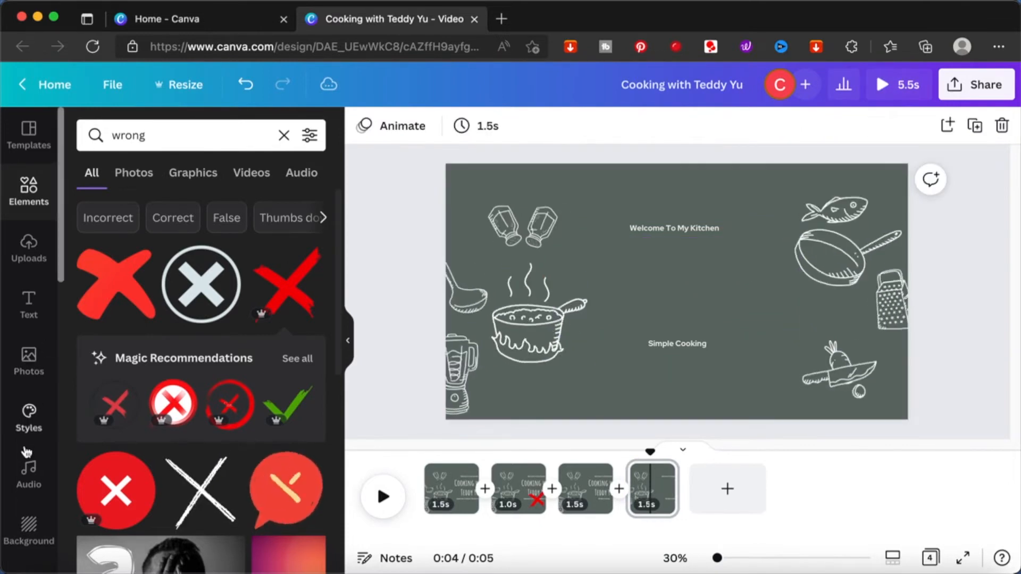
Step: Add the all-white logo from "The Lazy Cook" brand kit to the fourth page
scroll(26, 449, down, 5)
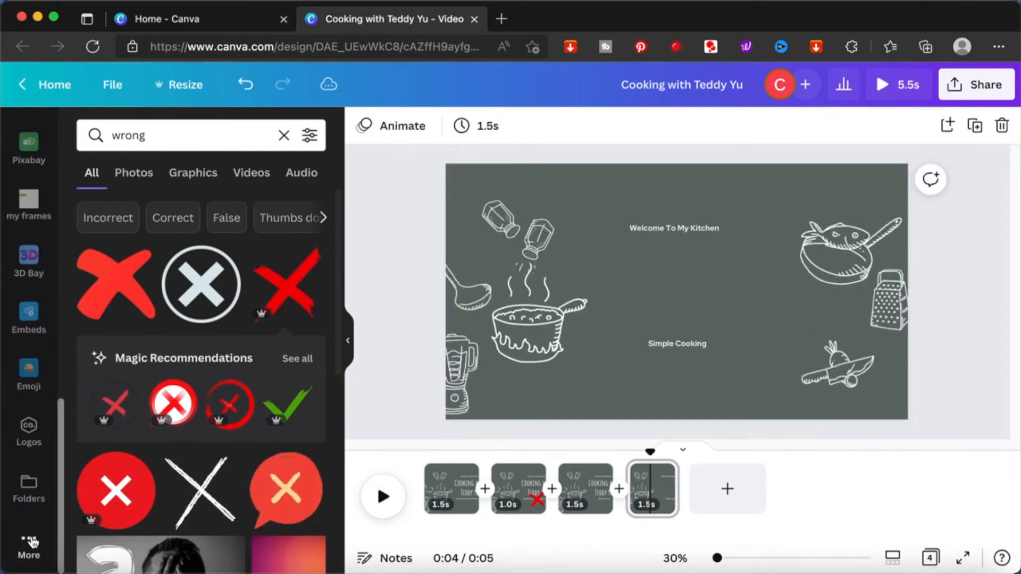
scroll(24, 402, up, 5)
scroll(24, 399, down, 2)
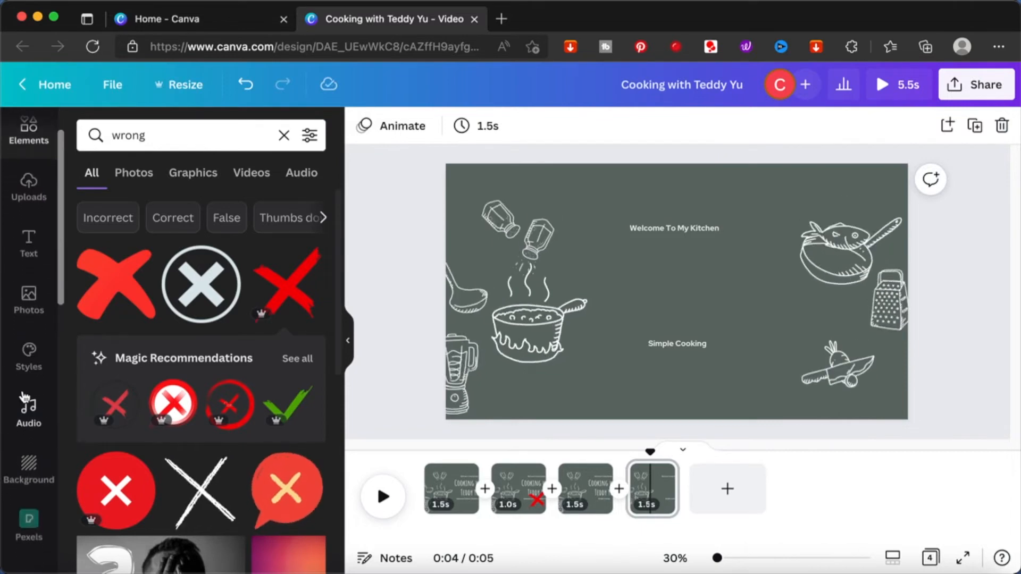
scroll(24, 398, down, 4)
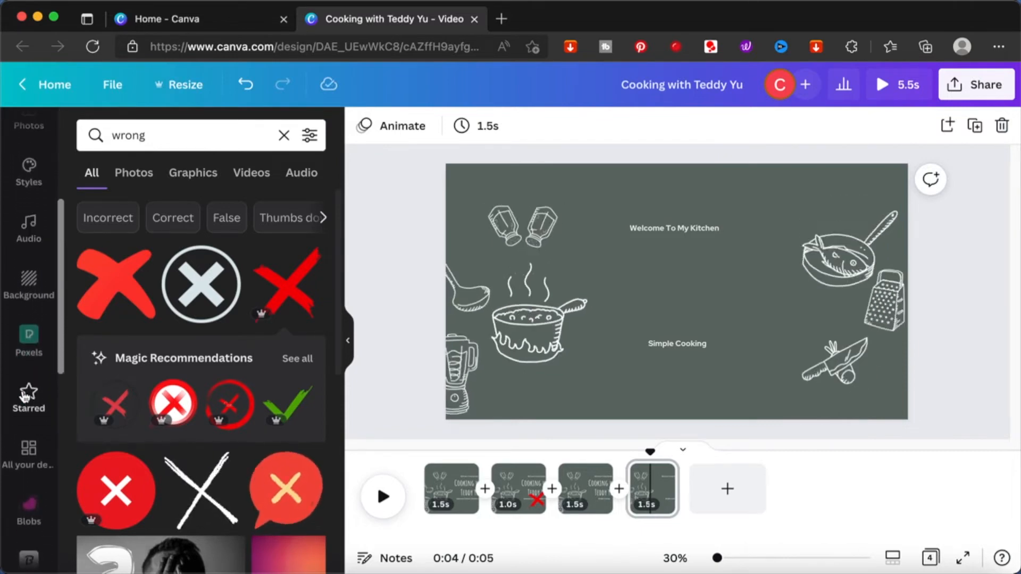
scroll(24, 397, down, 7)
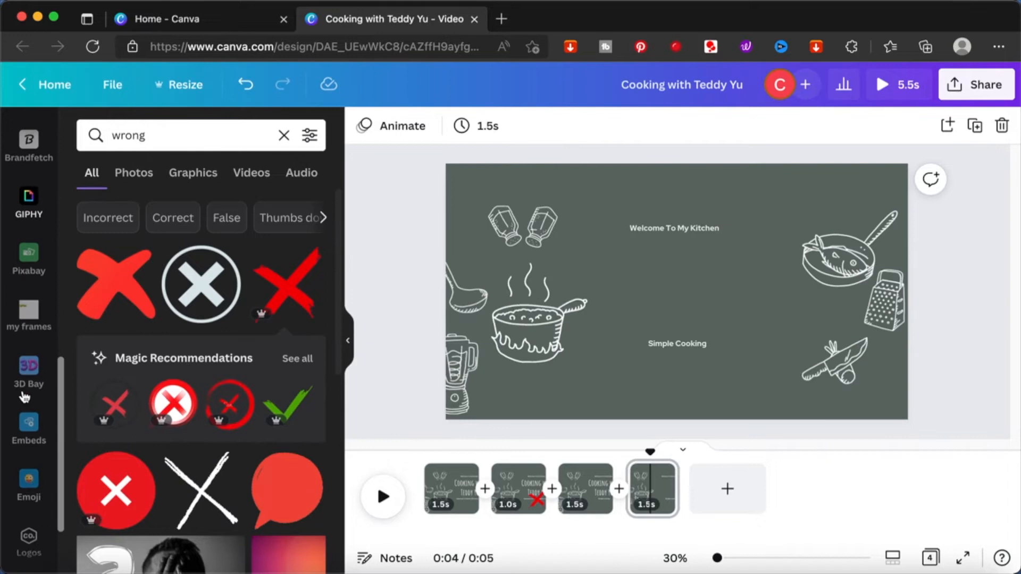
scroll(23, 398, down, 2)
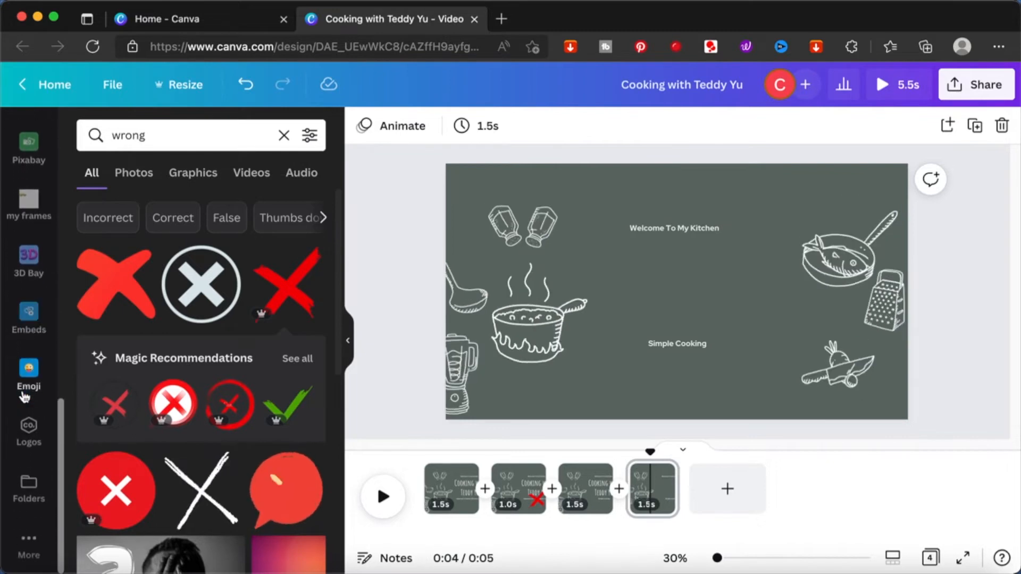
click(29, 430)
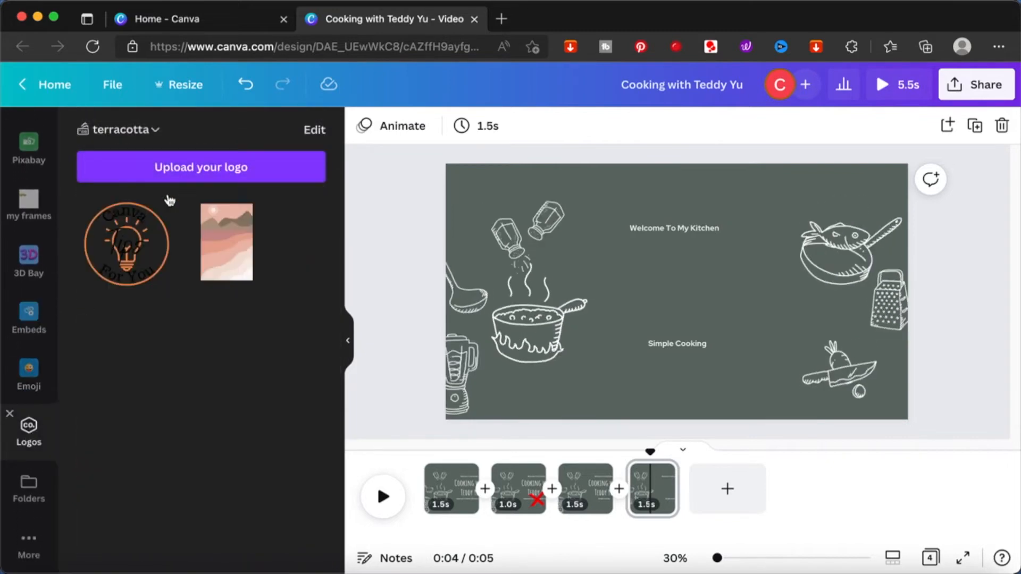
click(155, 129)
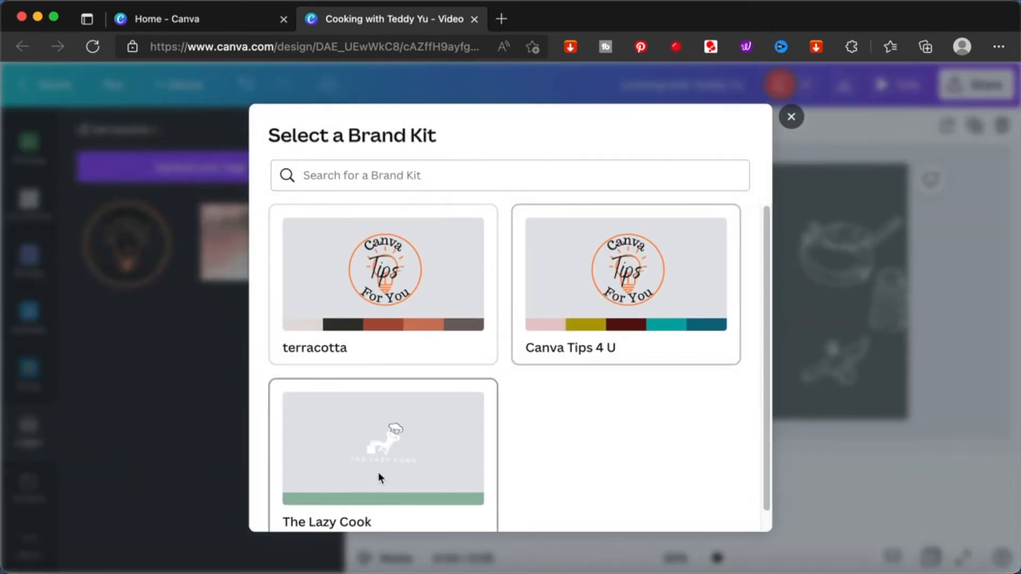
click(379, 475)
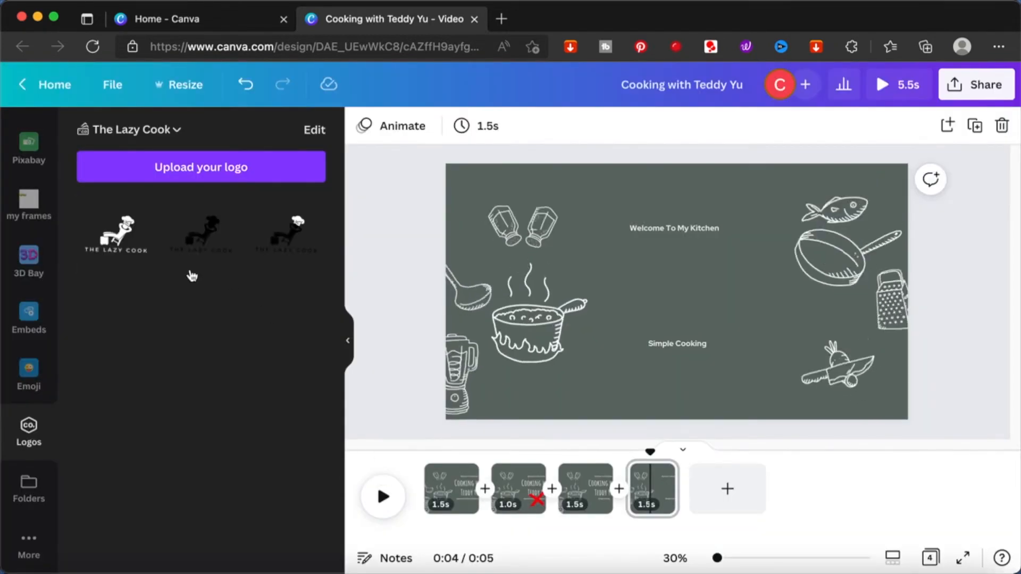
click(124, 247)
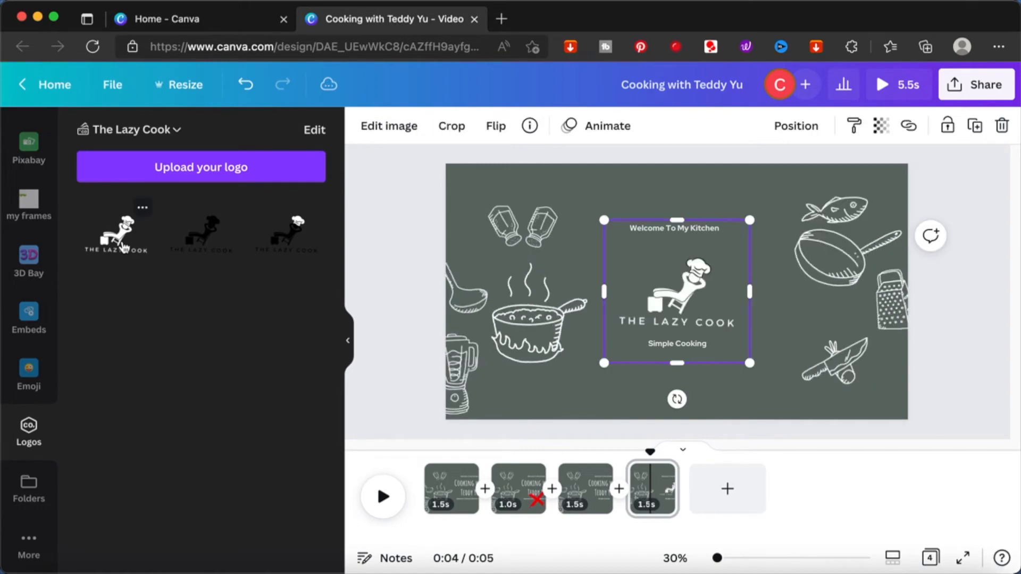
Step: Enlarge the logo on the fourth page to about 793 by 793 and centre it on the page
drag(606, 219, 581, 195)
drag(750, 362, 778, 381)
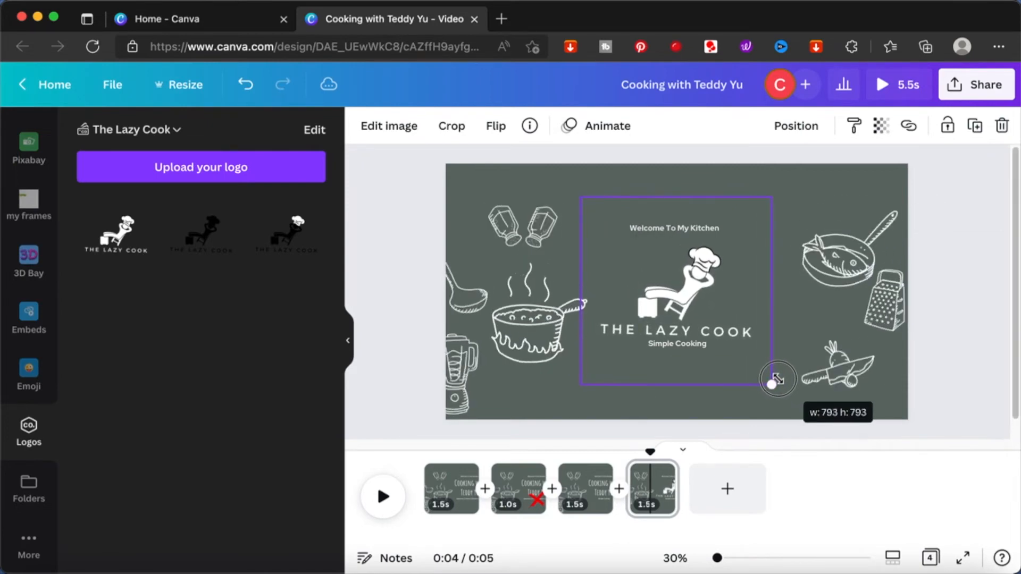
mouse_move(695, 287)
mouse_down()
mouse_move(709, 282)
mouse_move(698, 279)
mouse_up()
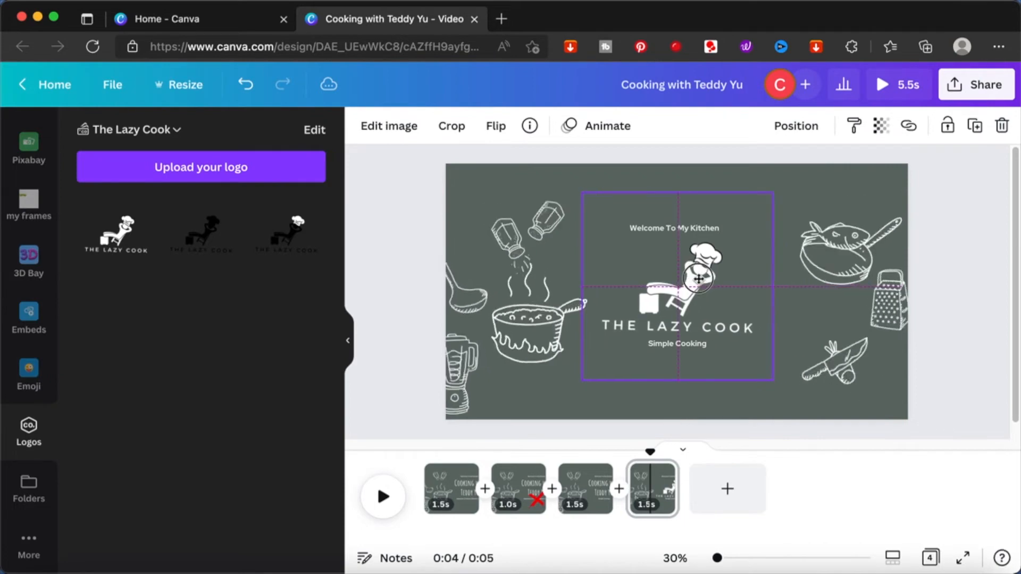
drag(698, 280, 698, 285)
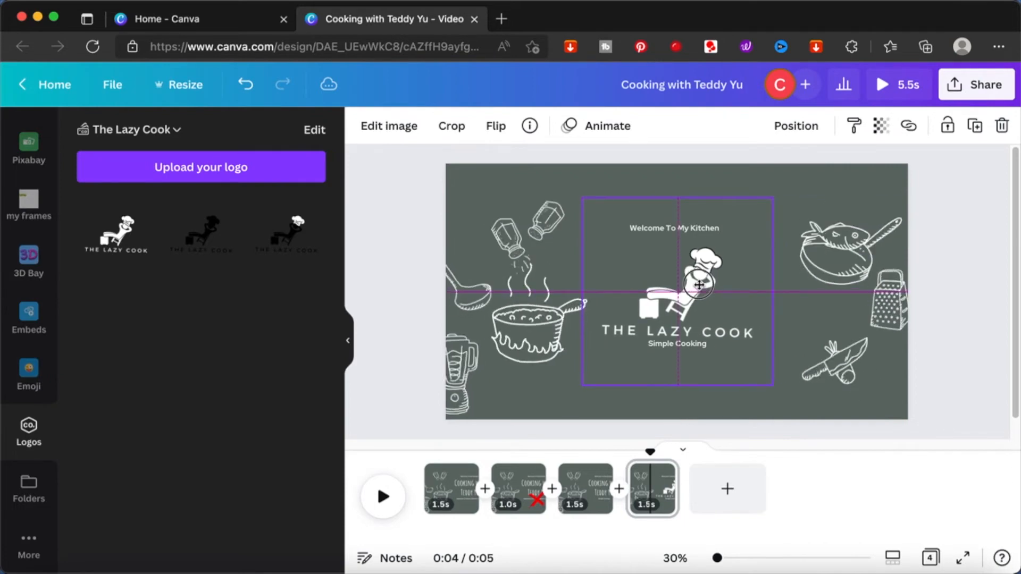
Step: Try the Stomp animation on the fourth page's logo, and settle on the Neon photo animation limited to On enter
click(964, 282)
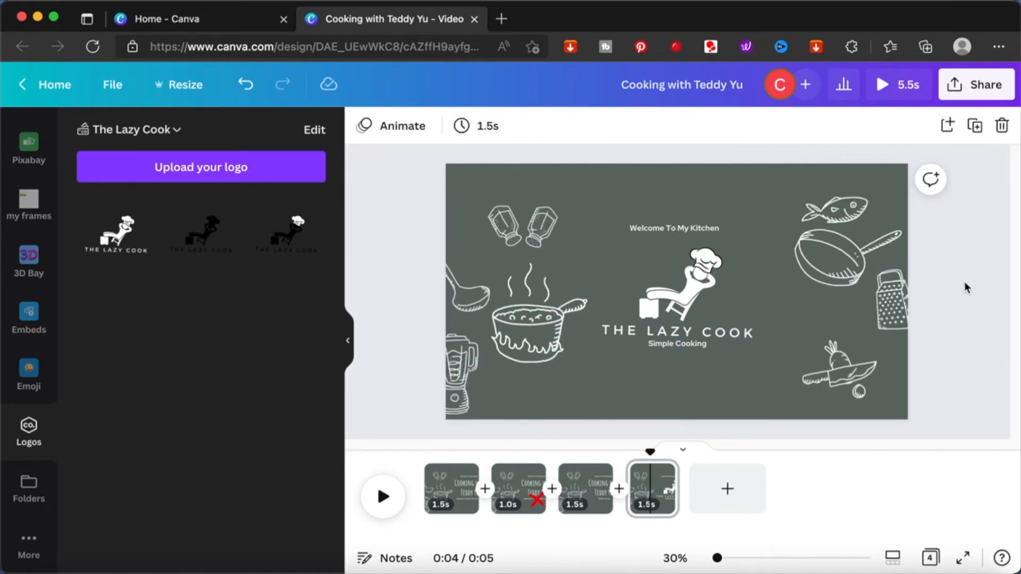
click(693, 287)
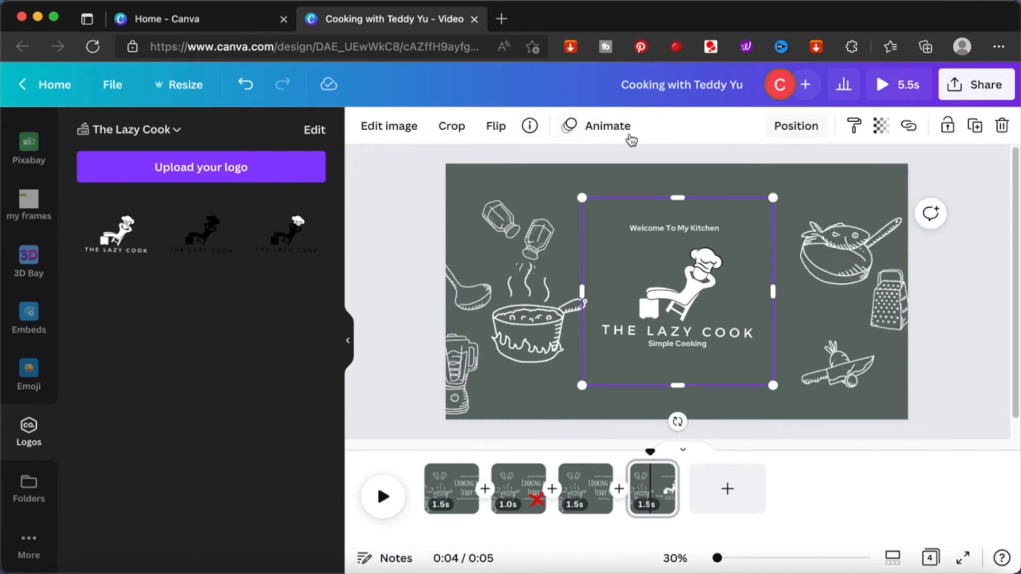
click(612, 129)
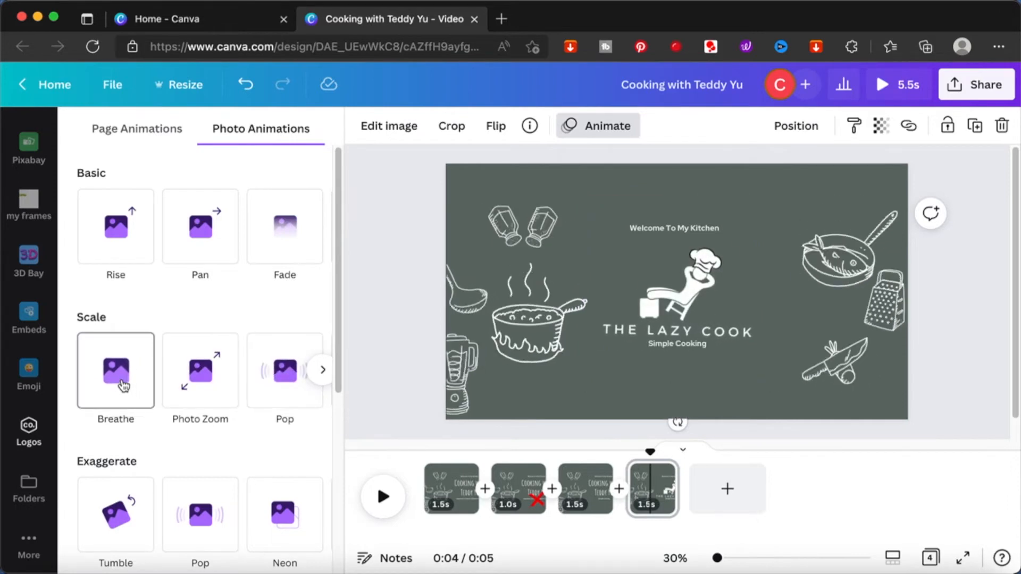
click(324, 371)
click(331, 373)
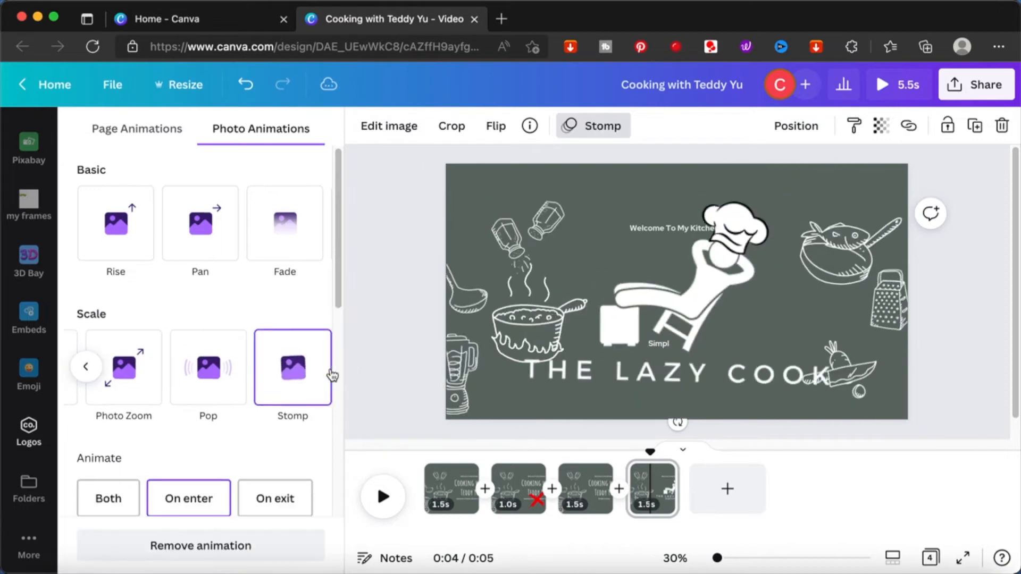
scroll(244, 443, down, 6)
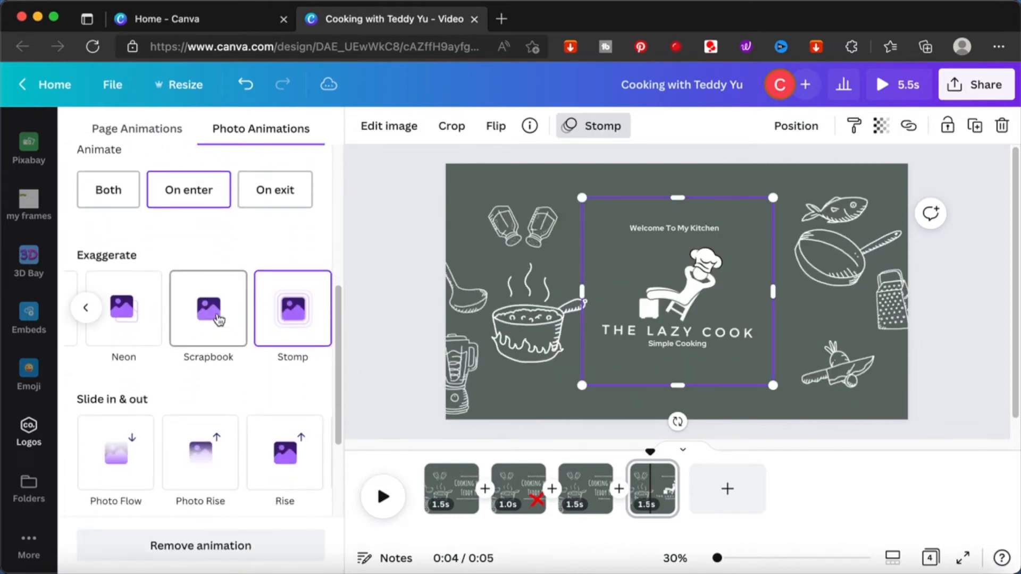
click(122, 314)
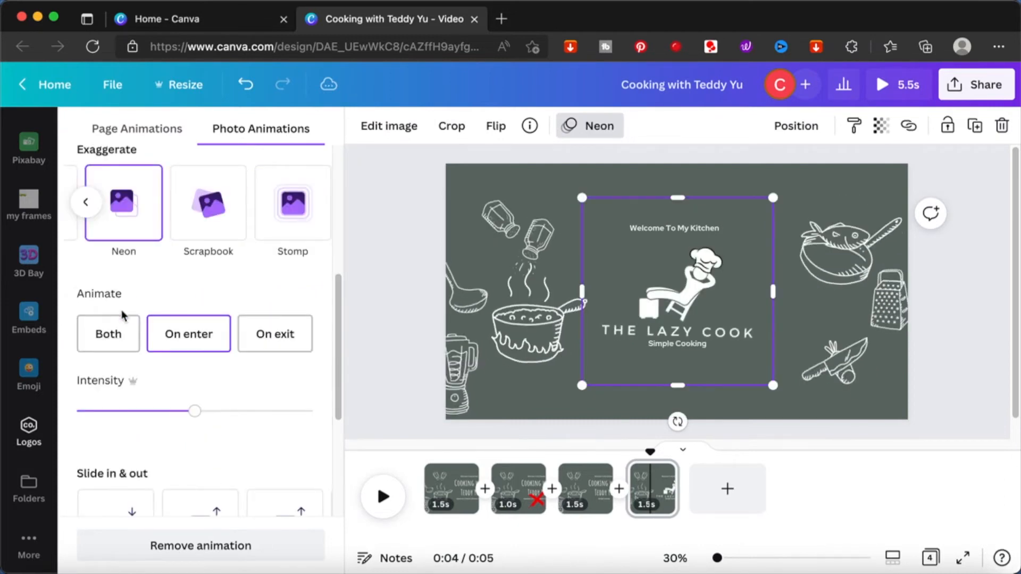
click(189, 335)
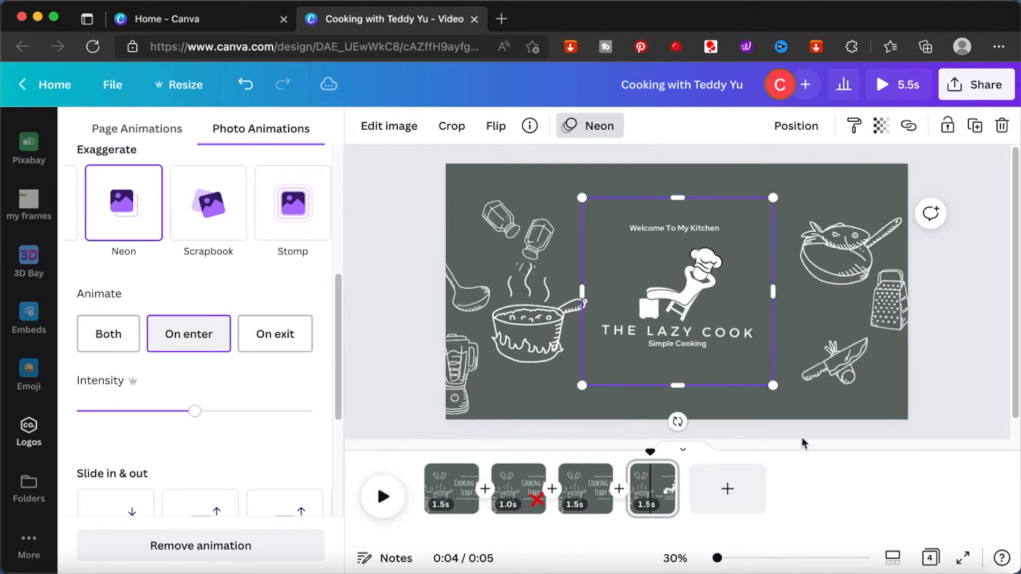
click(967, 398)
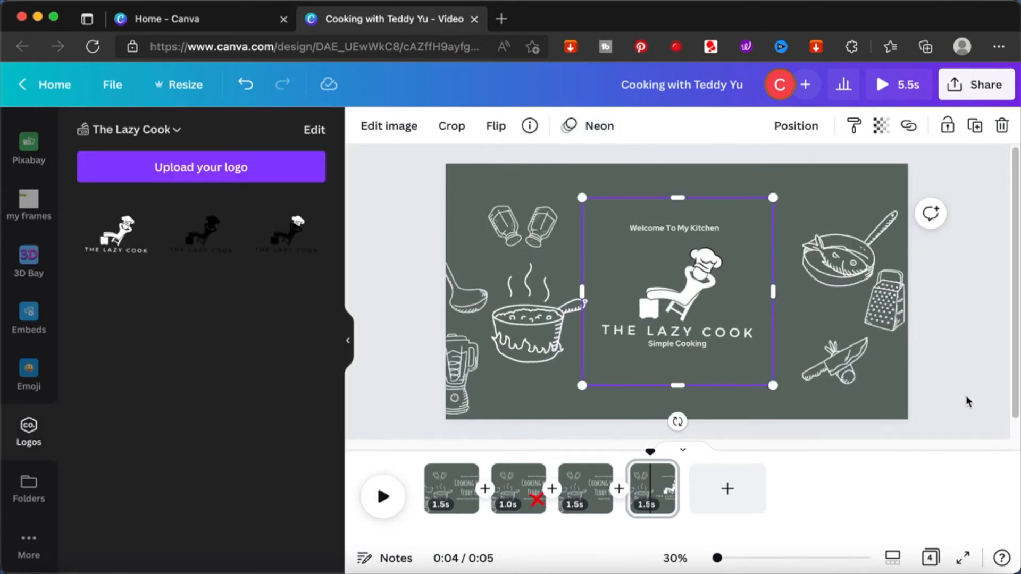
click(966, 394)
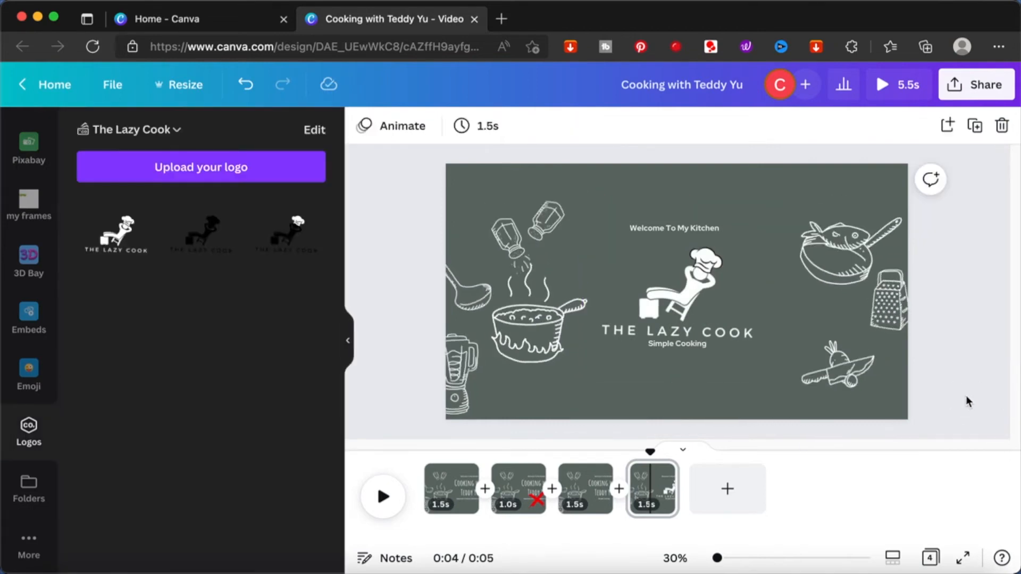
Step: Play the full video preview from the first page and close it
click(416, 474)
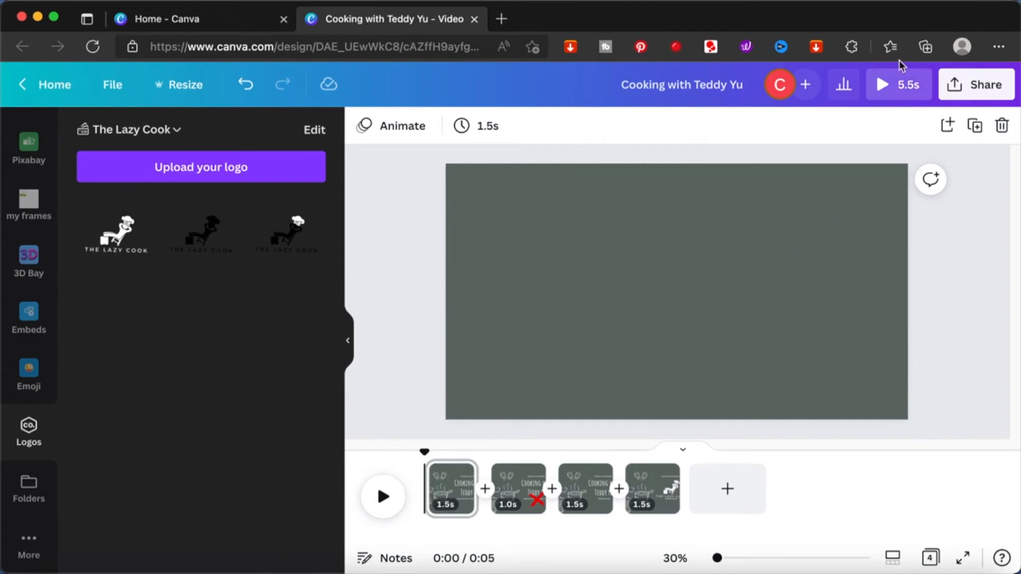
click(884, 92)
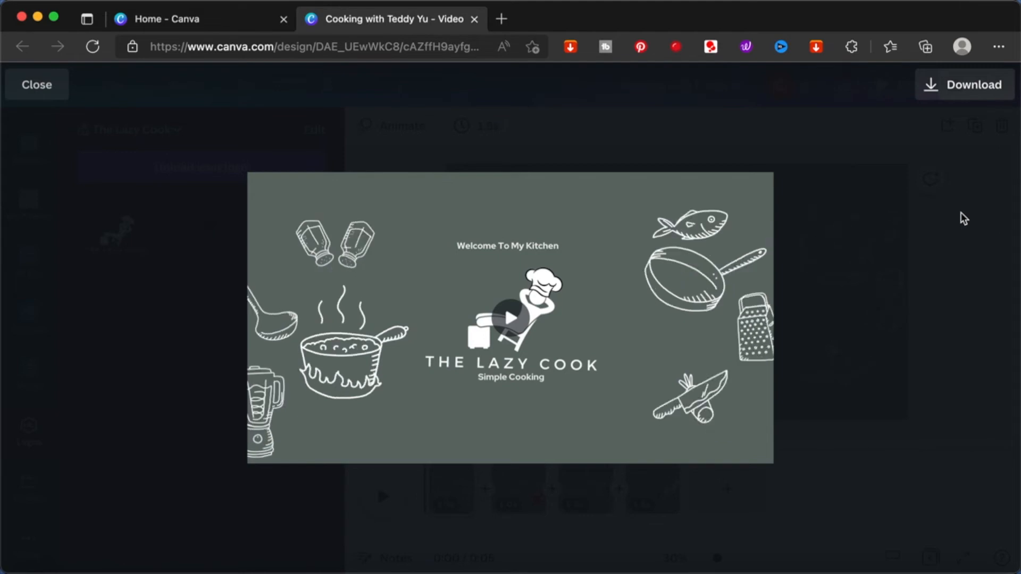
key(Escape)
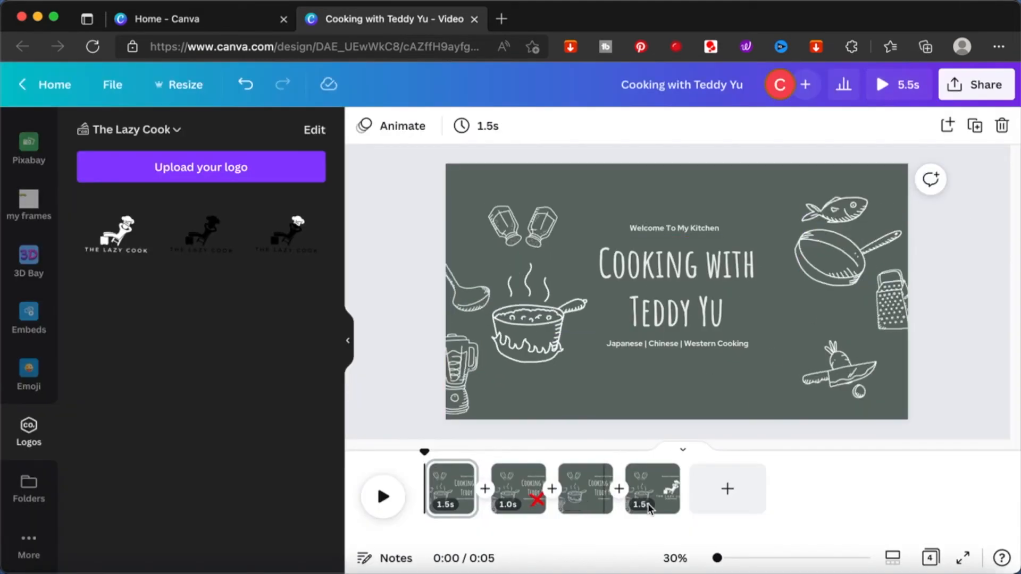
Step: Limit the Typewriter animation of the third page's "Simple Cooking" text to On enter
click(600, 497)
click(641, 401)
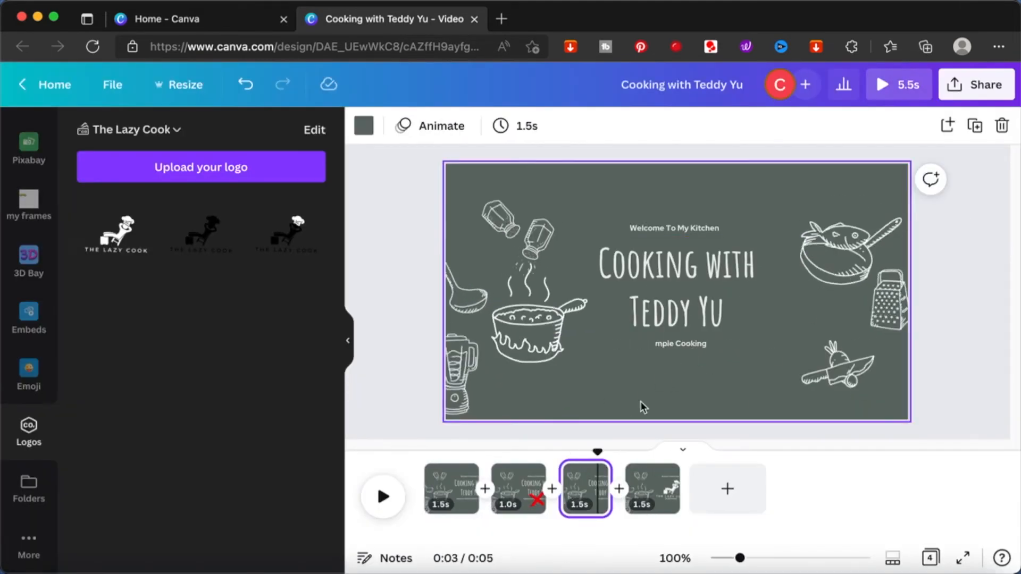
click(680, 344)
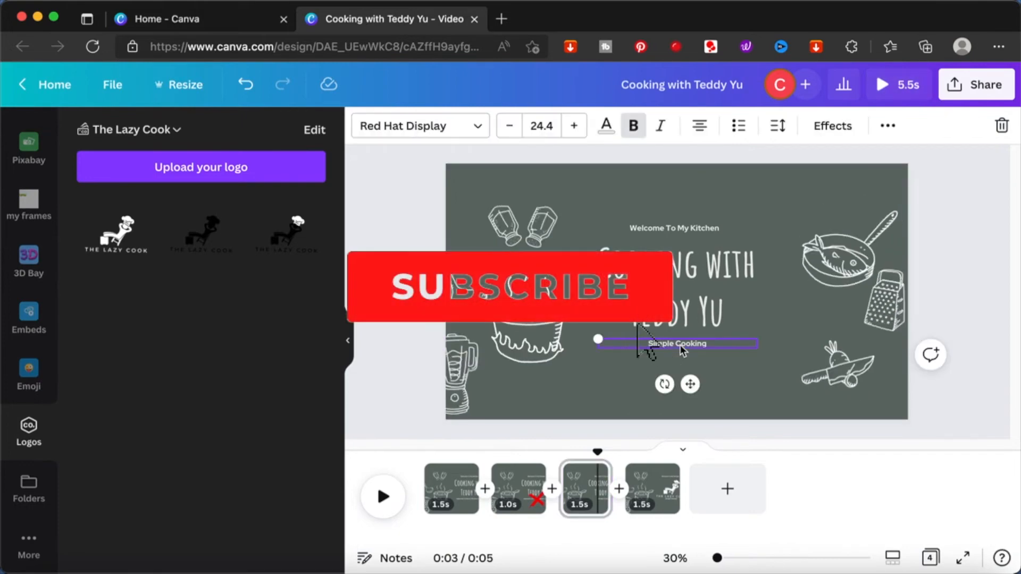
click(836, 126)
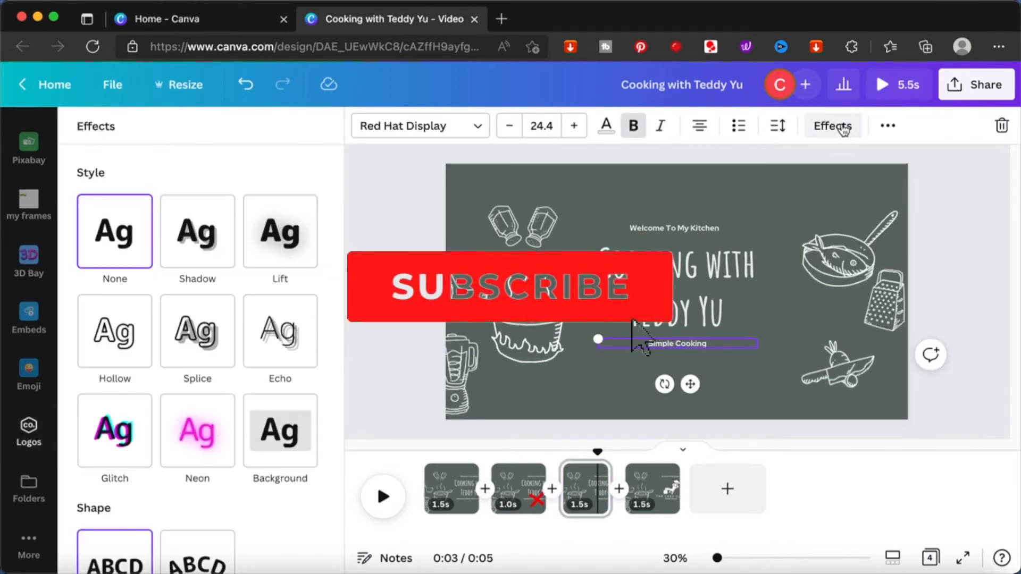
click(888, 126)
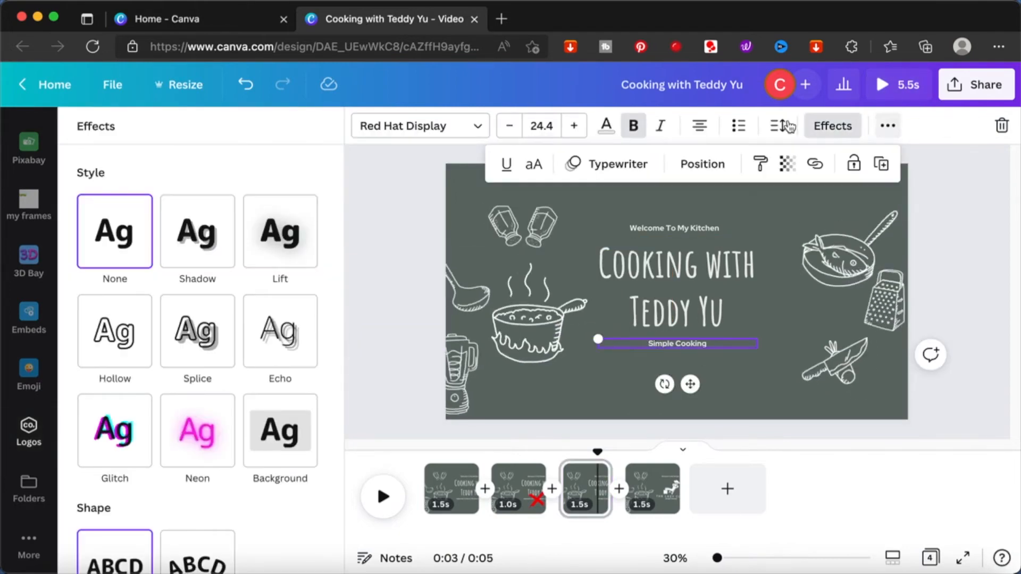
click(606, 164)
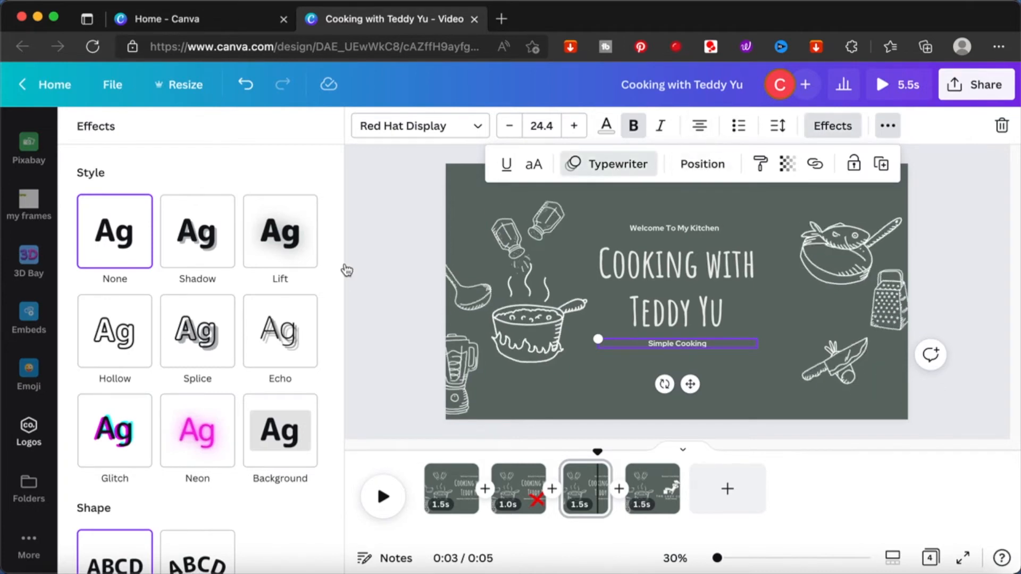
click(368, 369)
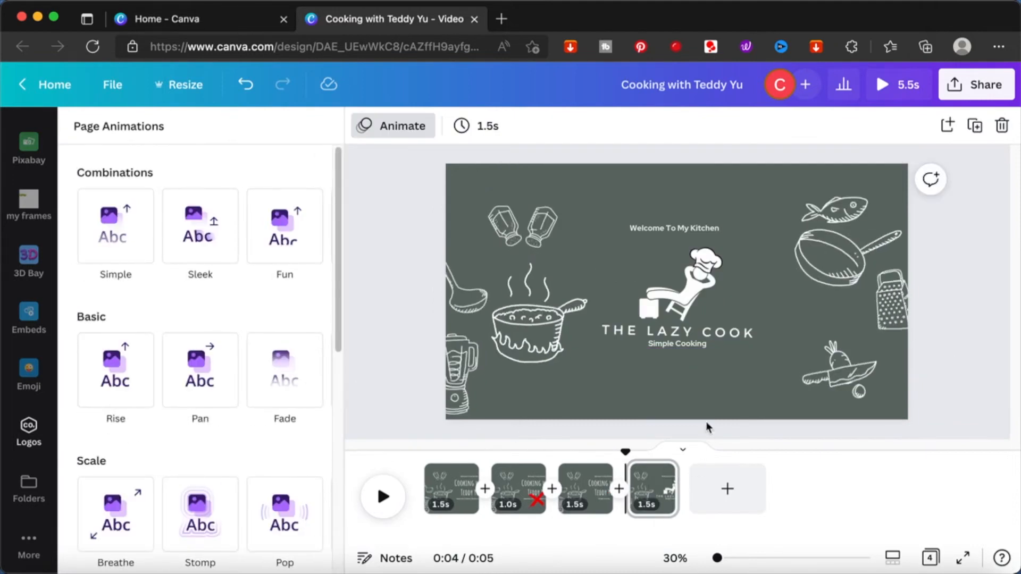
click(592, 491)
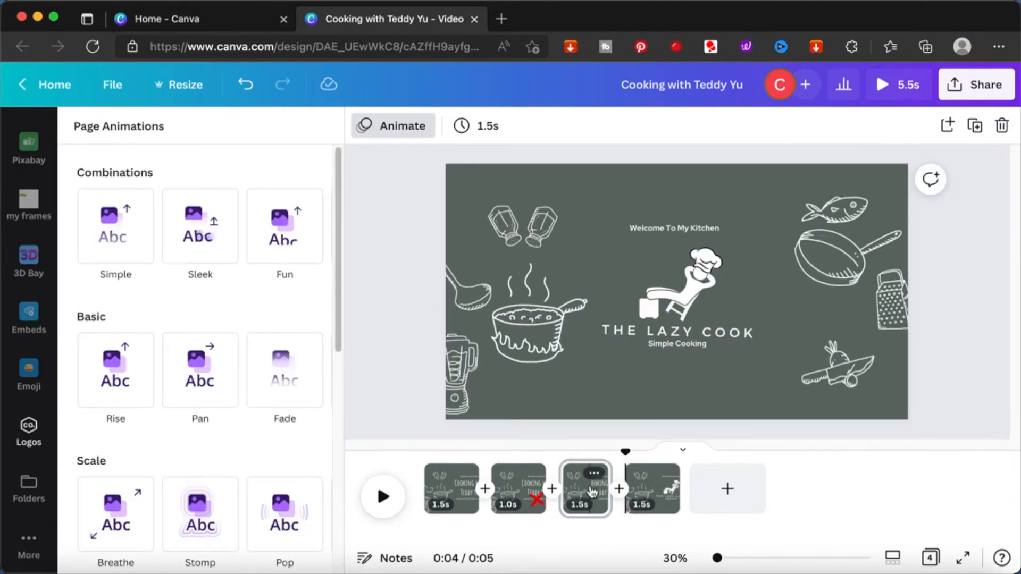
click(685, 382)
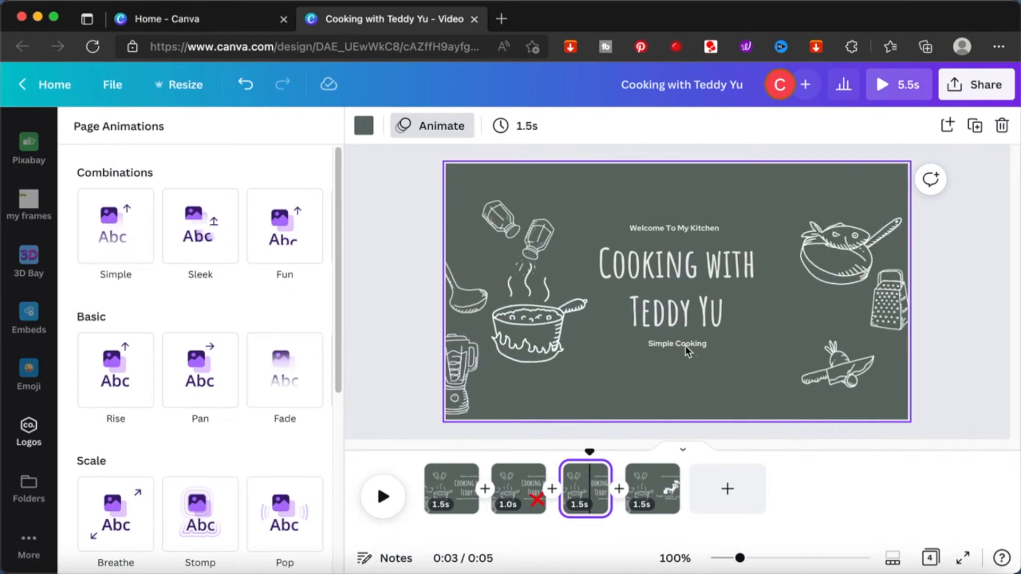
click(685, 346)
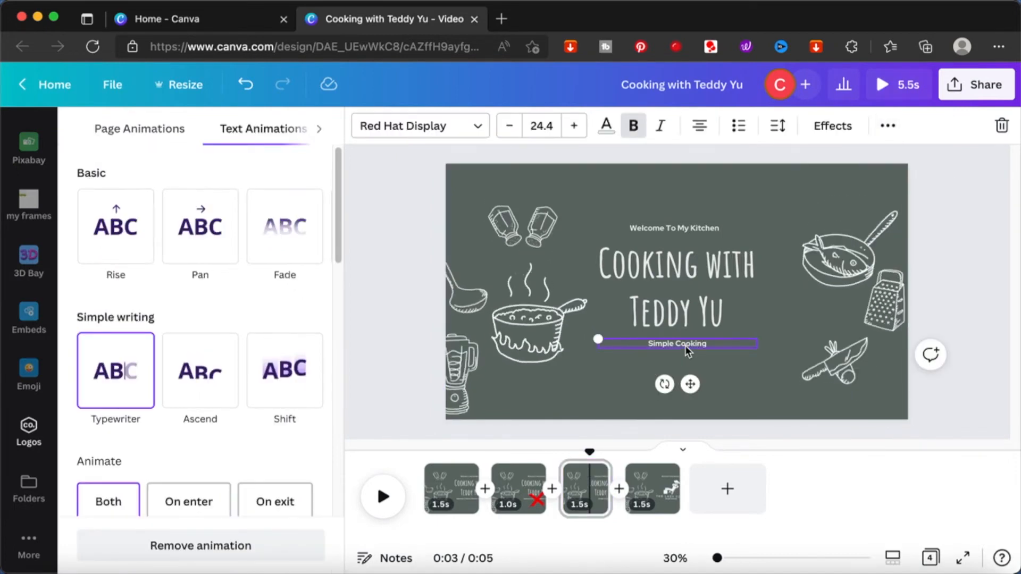
click(178, 507)
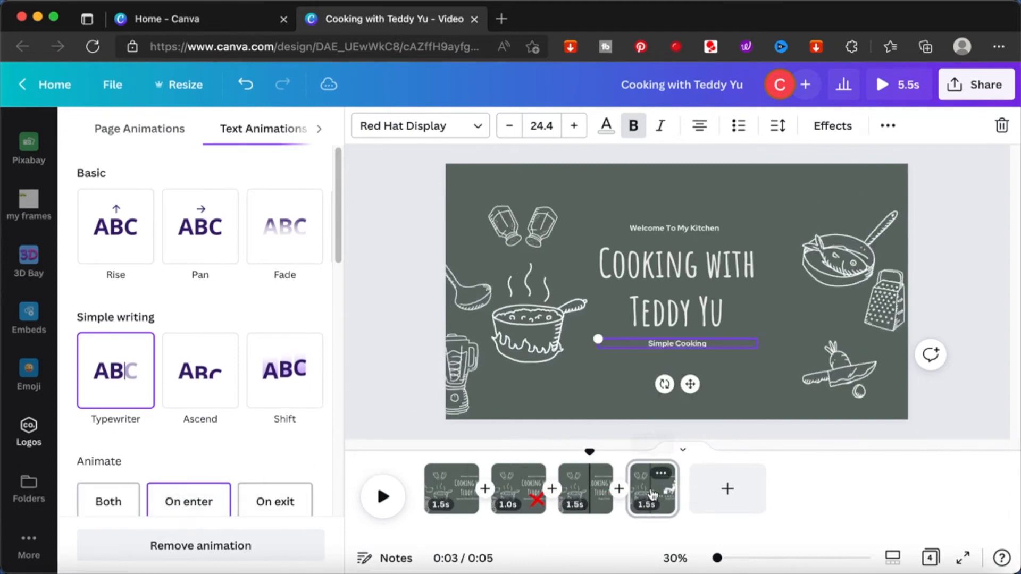
Step: Raise the intensity of the fourth page logo's Neon animation to the maximum
click(687, 287)
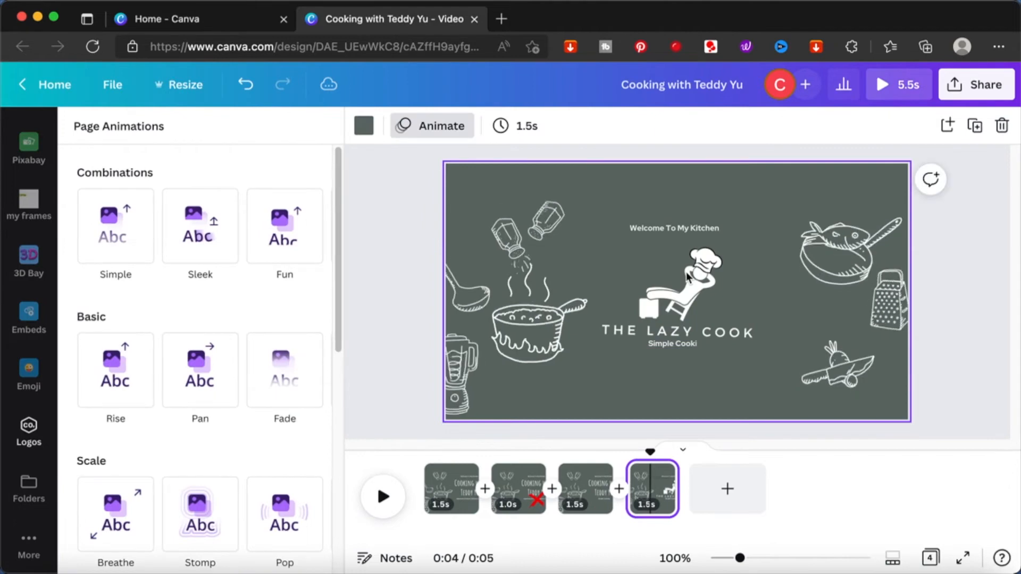
click(687, 276)
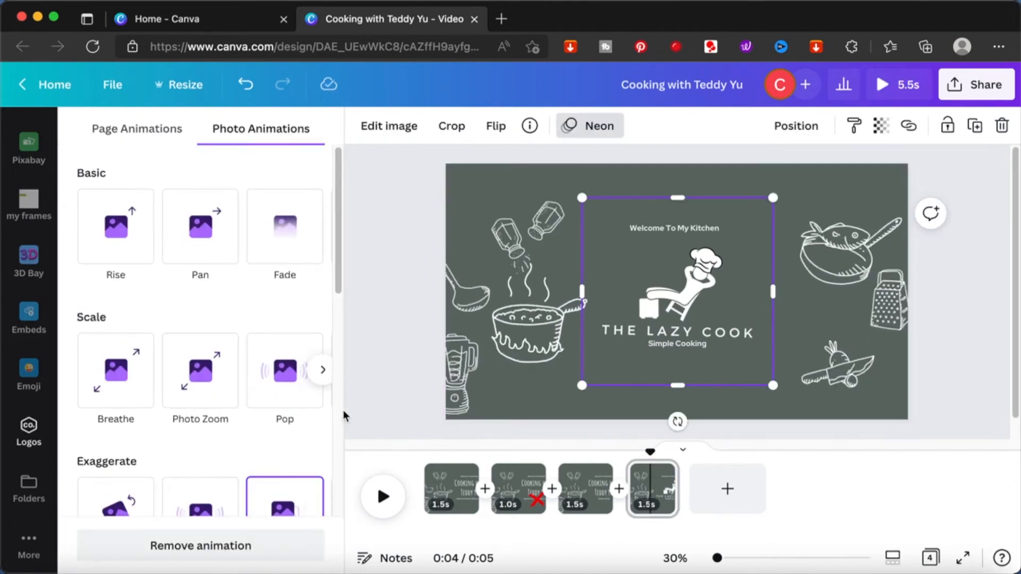
scroll(308, 424, down, 7)
click(199, 262)
drag(196, 331, 326, 341)
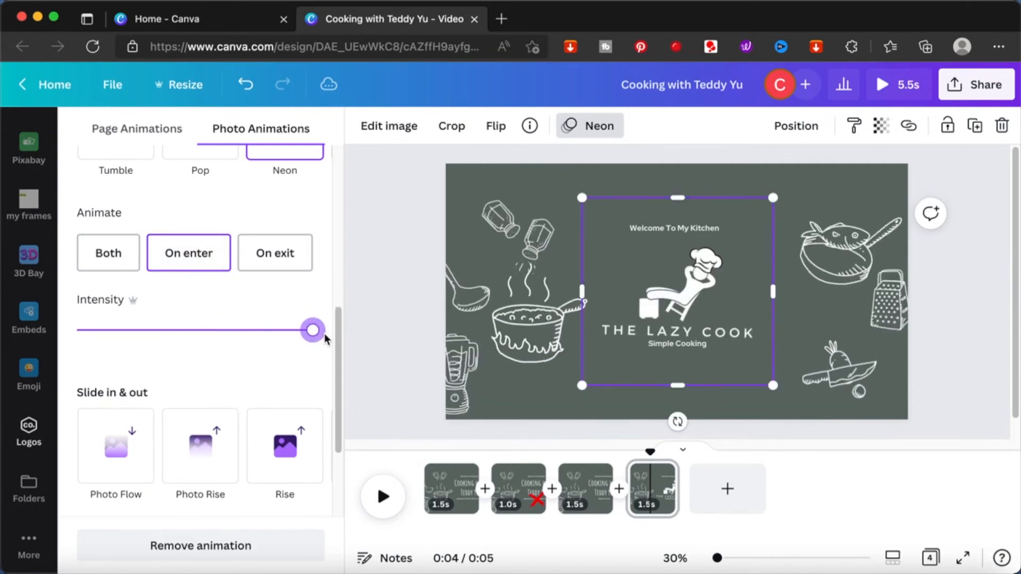
click(399, 320)
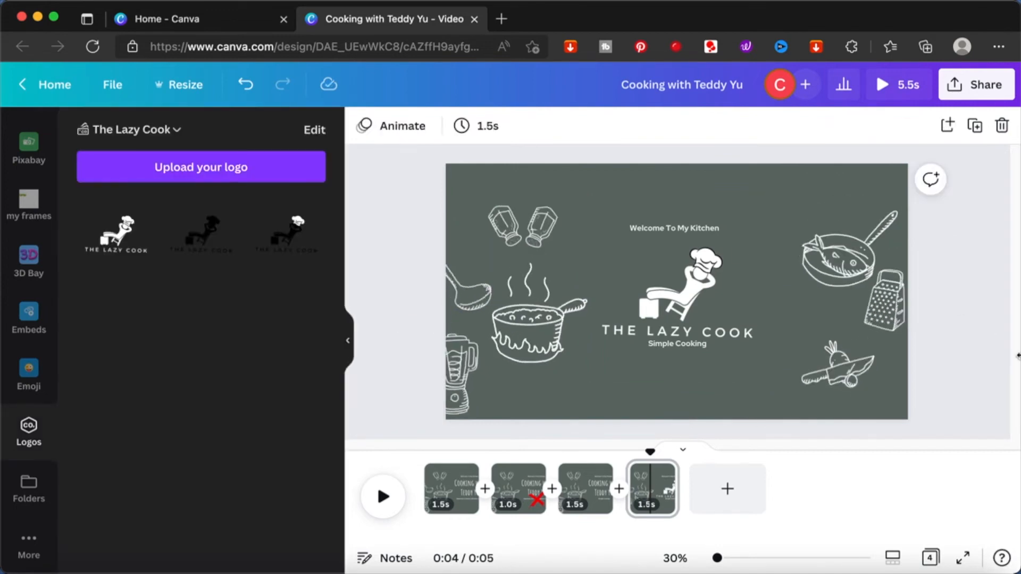
Step: Replace the person's name in the first page's large heading with the new cook's name in capitals
click(451, 492)
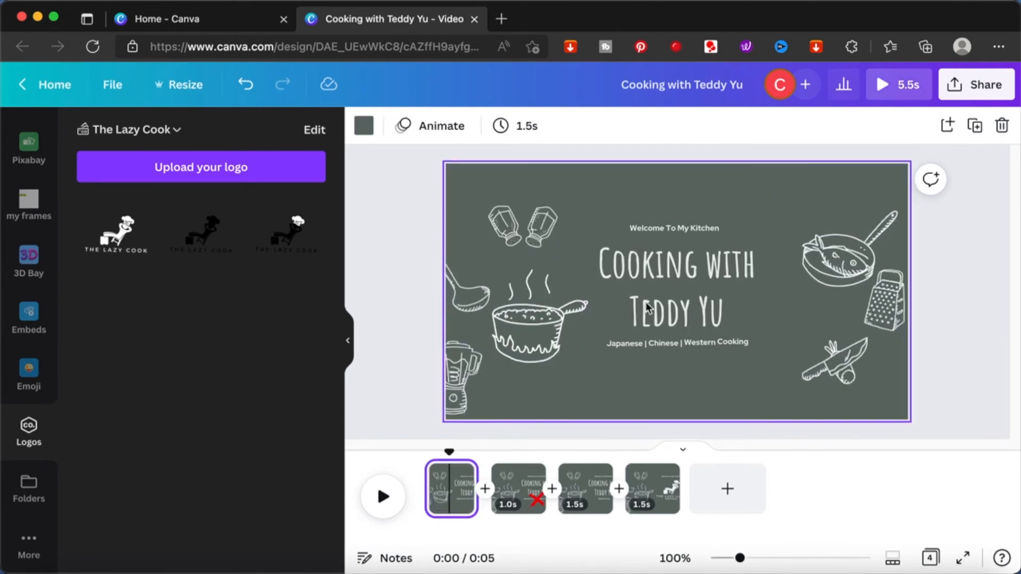
click(679, 311)
double_click(678, 305)
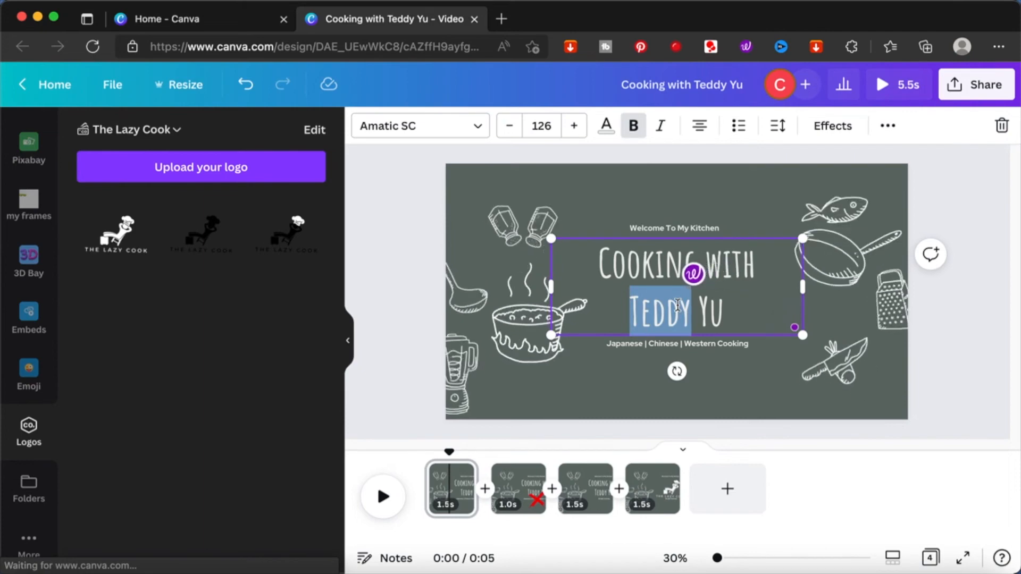
key(shift+Right)
key(shift+Right)
key(shift+Right)
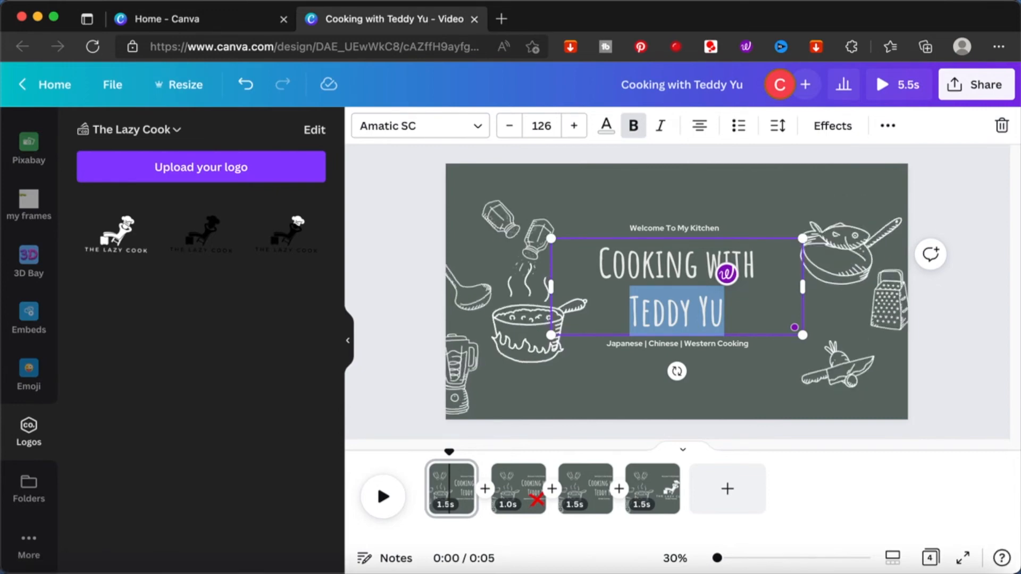
text(YADA)
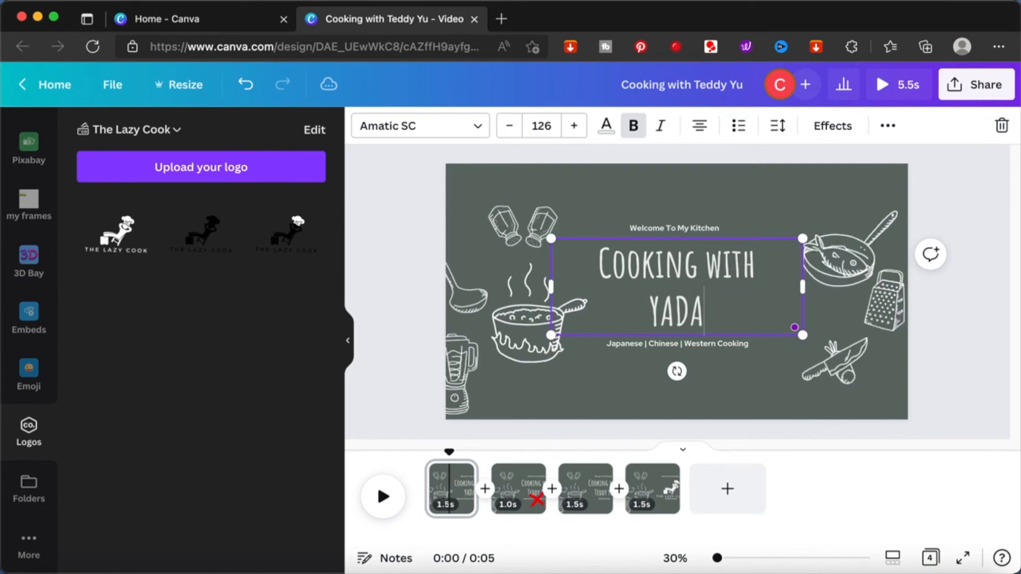
click(978, 357)
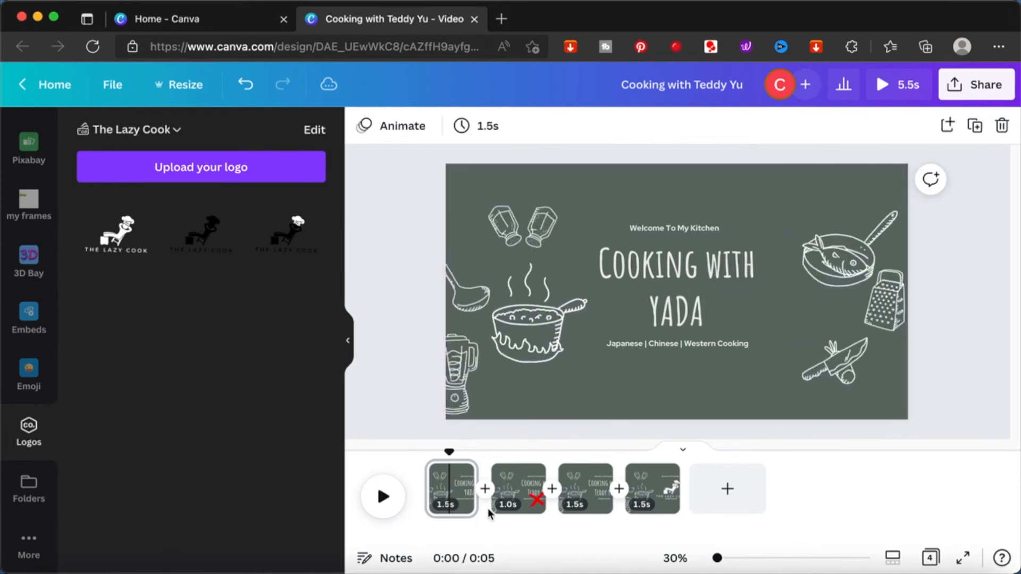
Step: Replace the person's name in the second page's large heading with the new cook's name in capitals
click(507, 495)
click(690, 322)
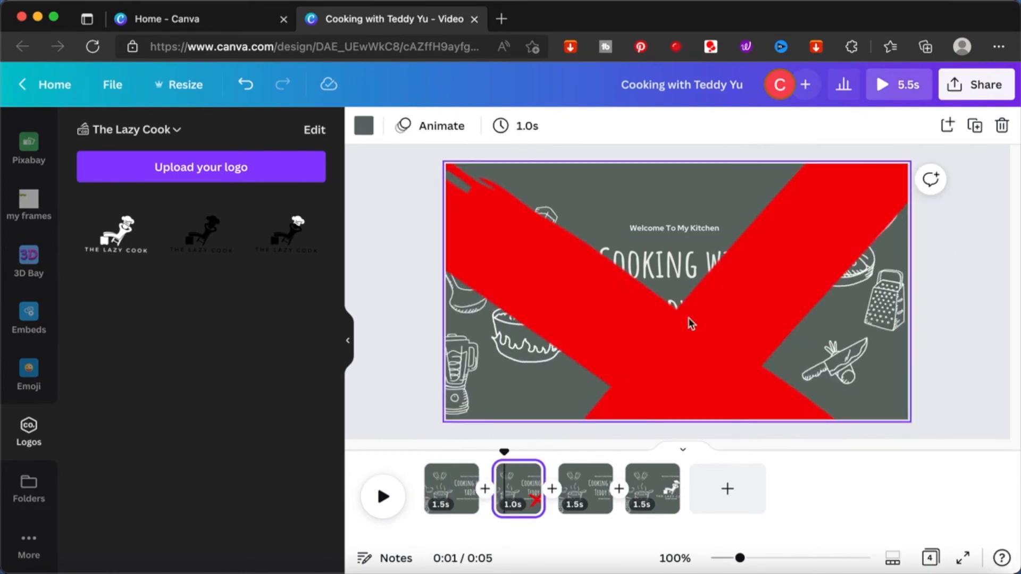
click(690, 323)
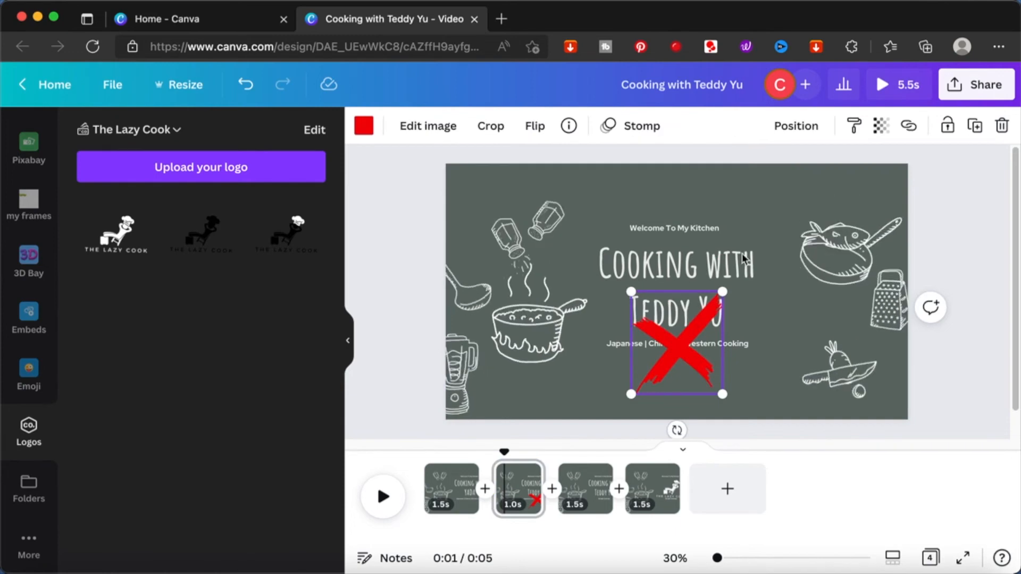
click(775, 327)
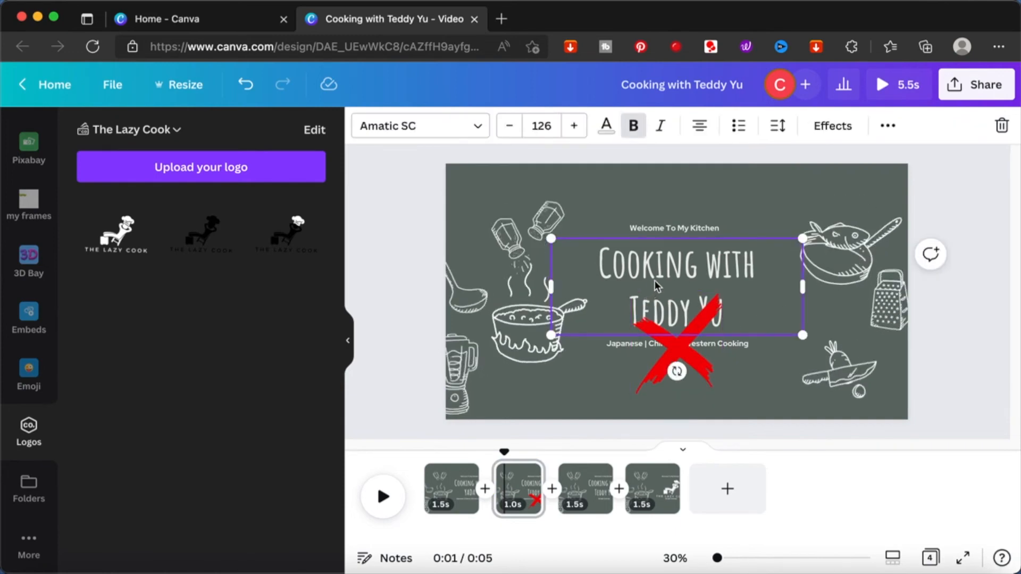
click(653, 297)
click(654, 298)
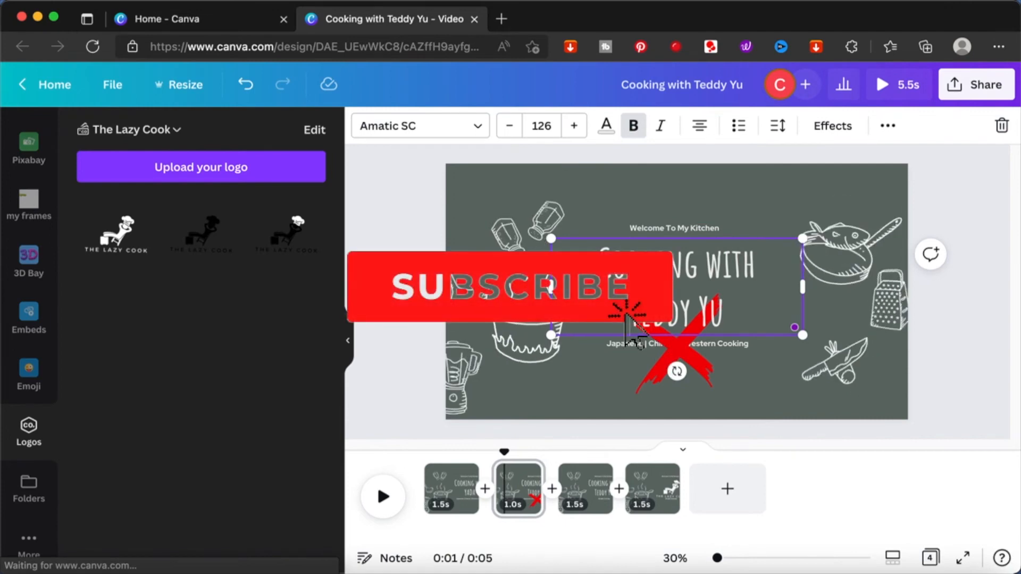
triple_click(654, 299)
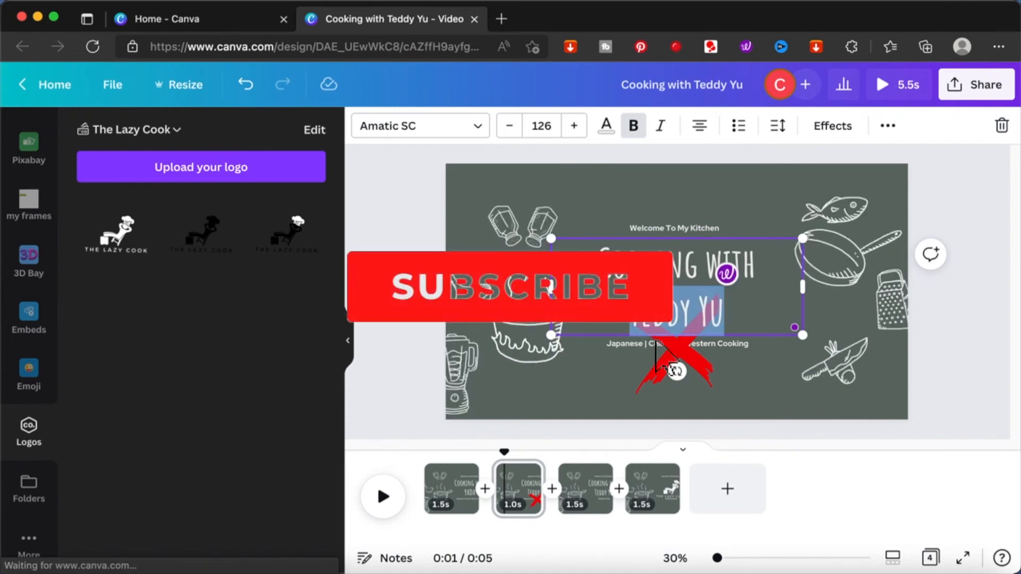
text(YADA)
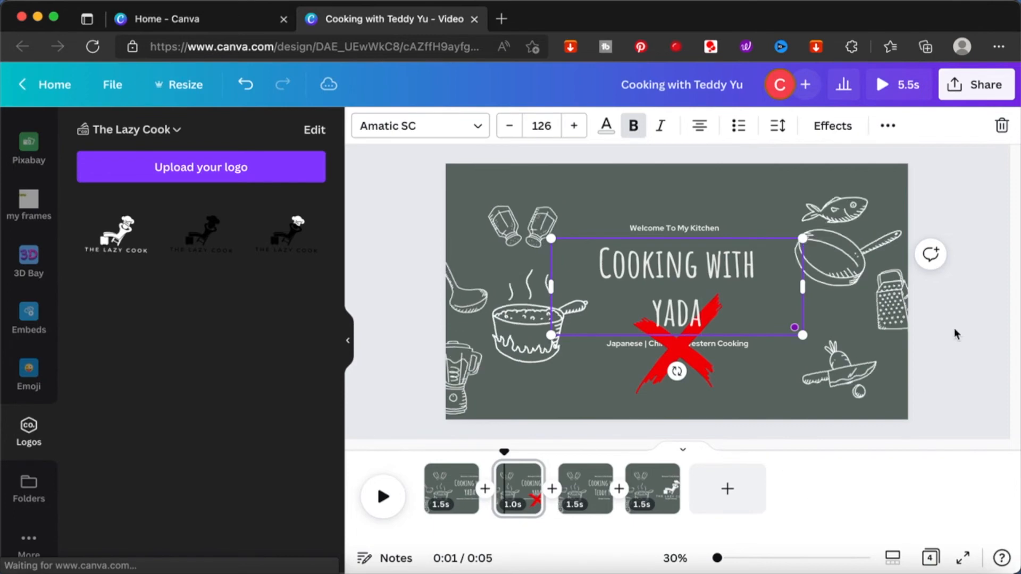
click(956, 334)
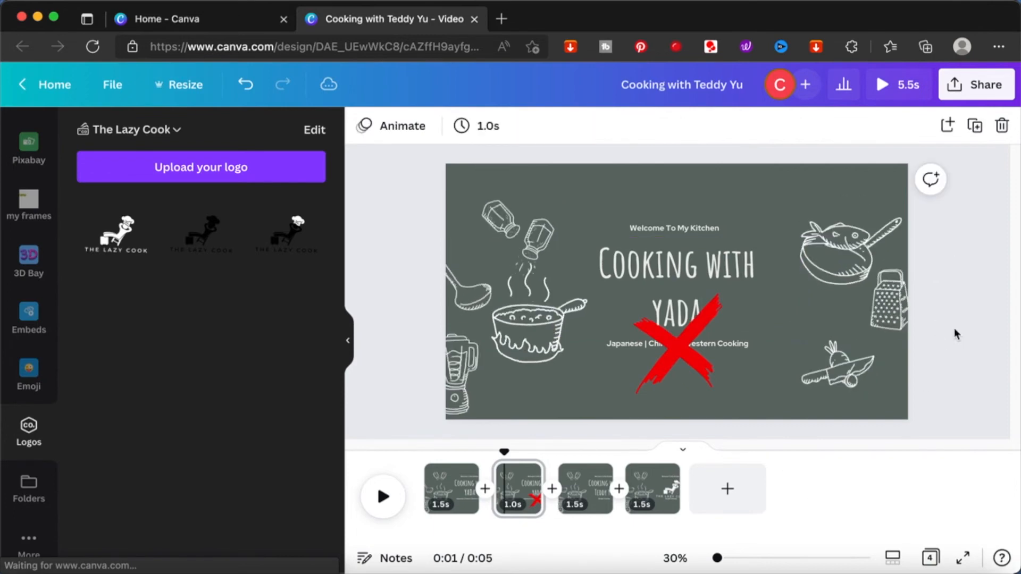
Step: Replace the person's name in the third page's large heading with the new cook's name in capitals
click(591, 495)
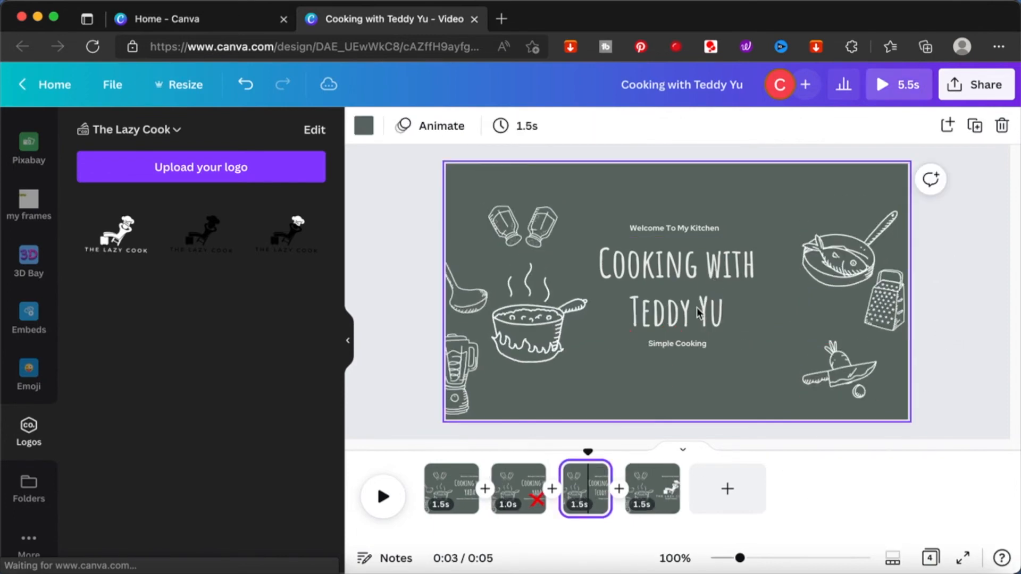
click(715, 275)
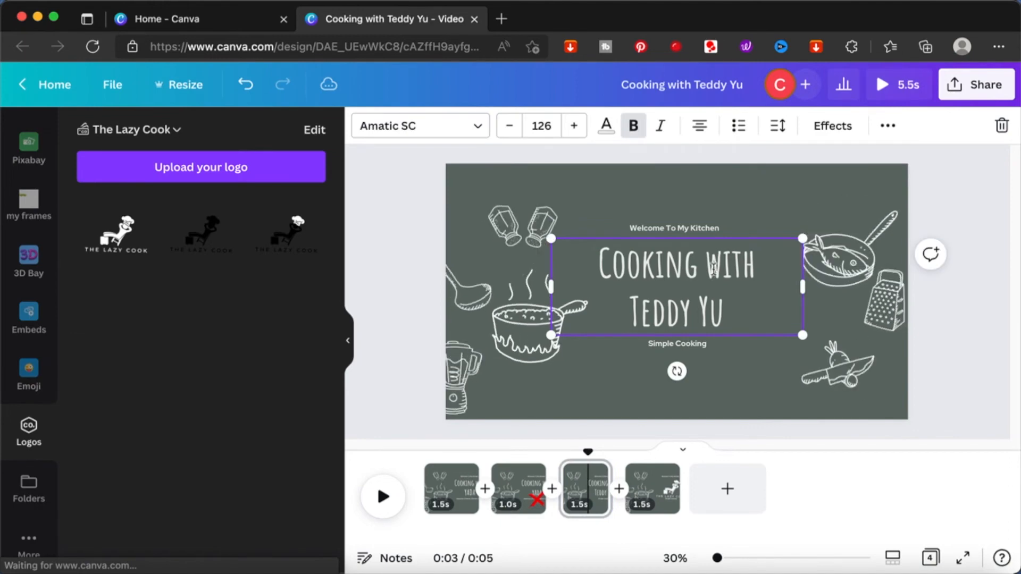
click(714, 268)
click(650, 310)
double_click(649, 310)
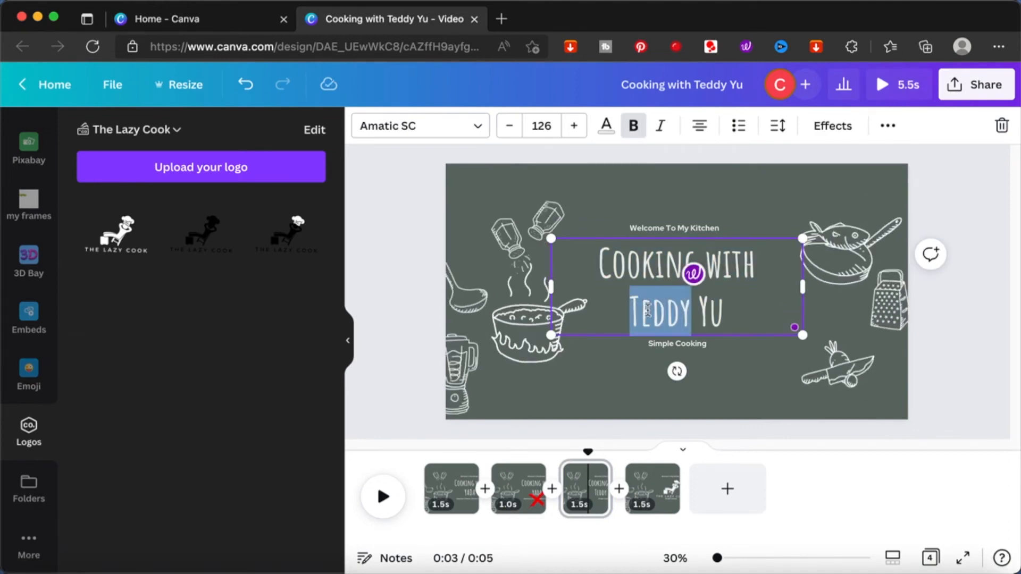
drag(648, 310, 723, 313)
text(YADA)
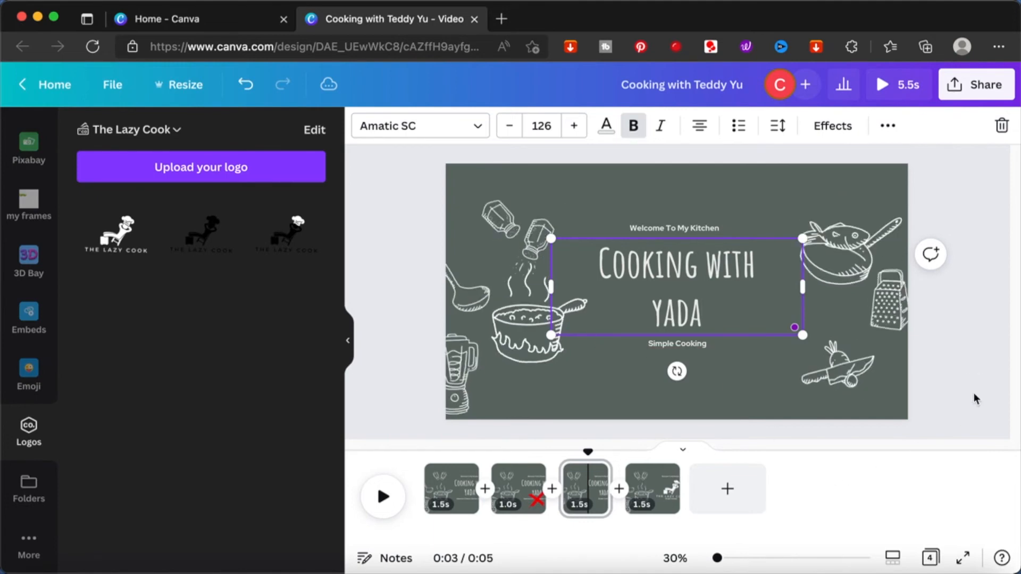
click(976, 399)
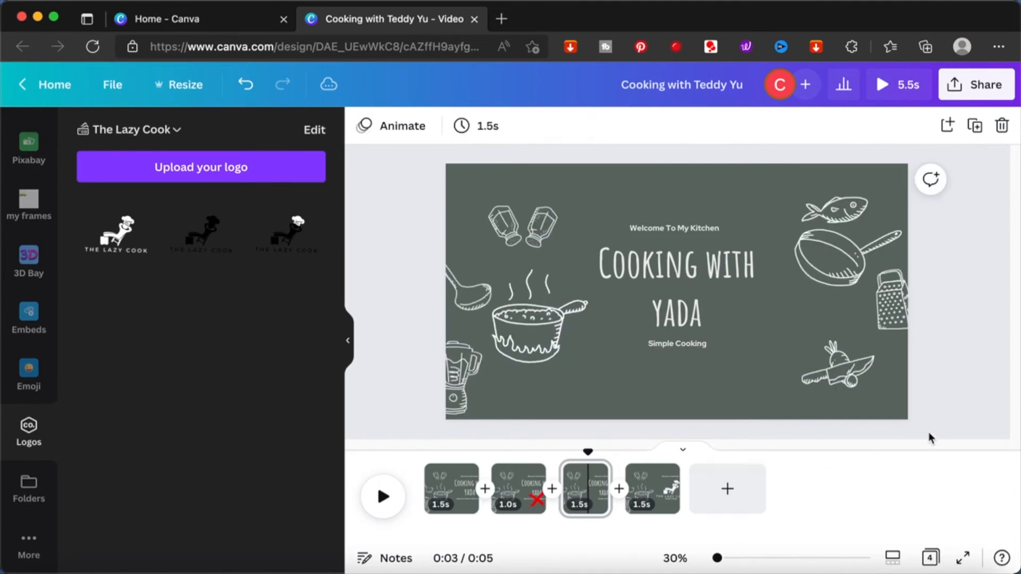
Step: Play the video preview to check the renamed headings and close it
click(887, 75)
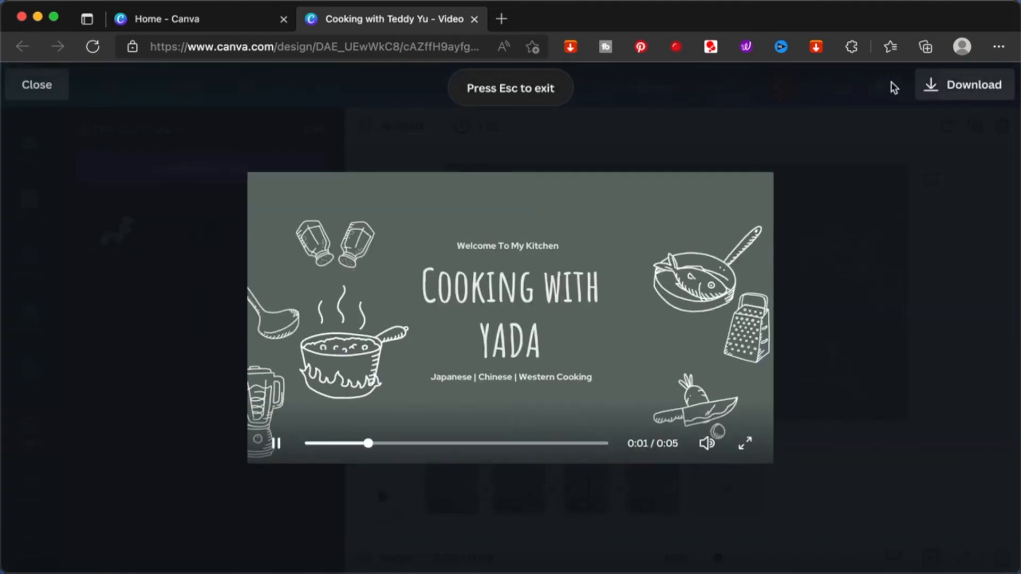
click(894, 88)
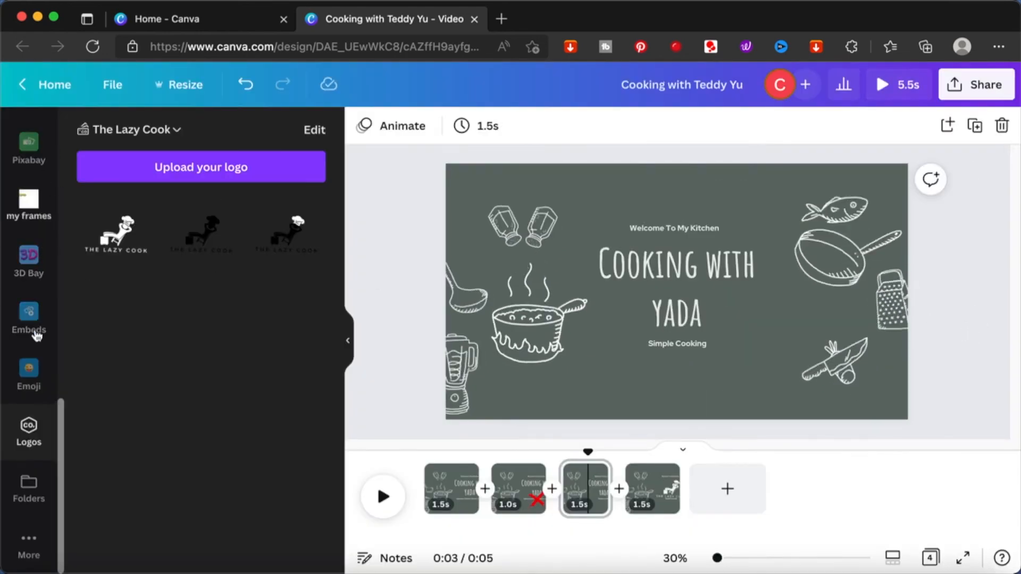
Step: Look through the uploaded audio files for a suitable background track
scroll(38, 367, up, 3)
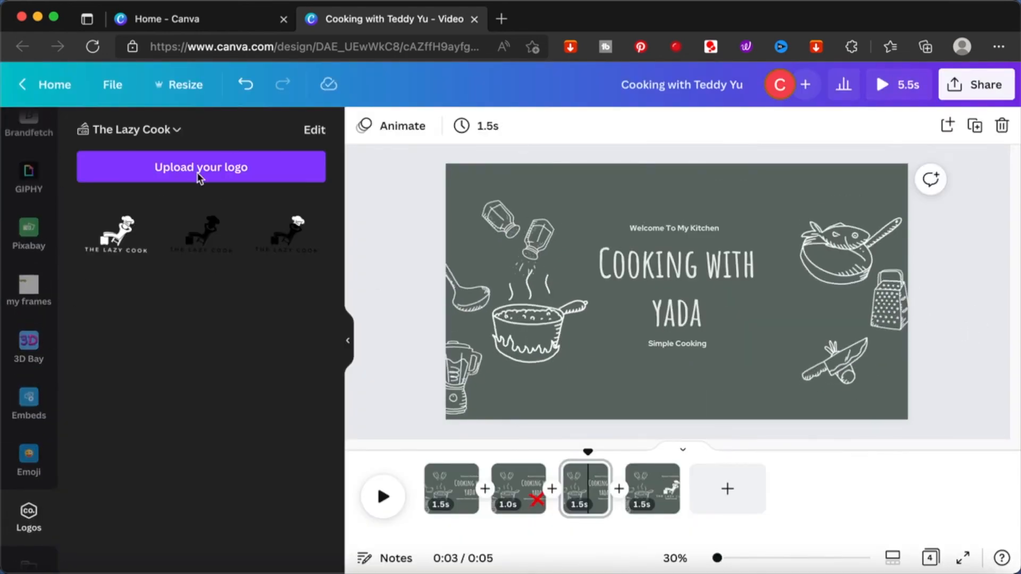
scroll(32, 181, up, 5)
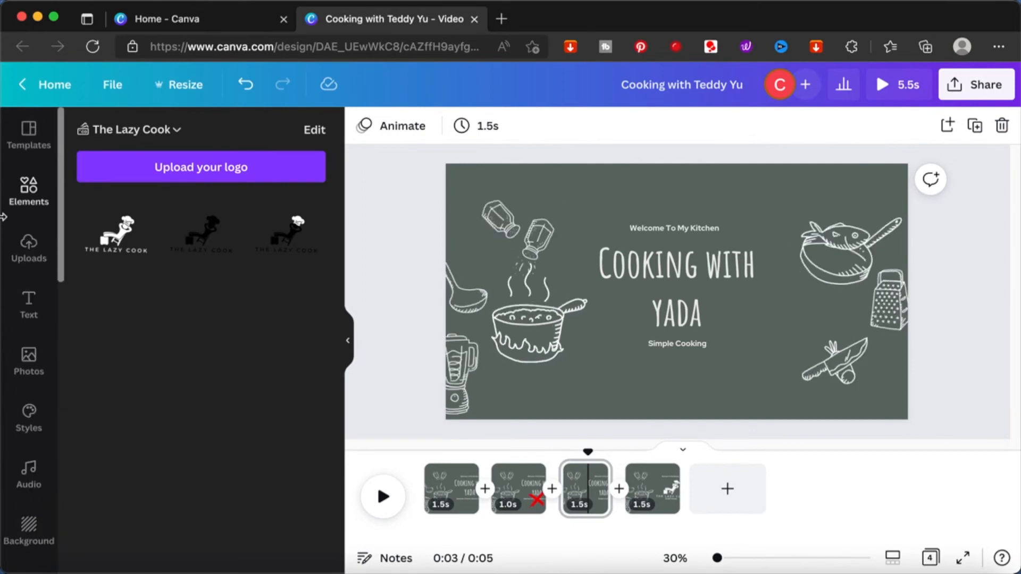
click(30, 254)
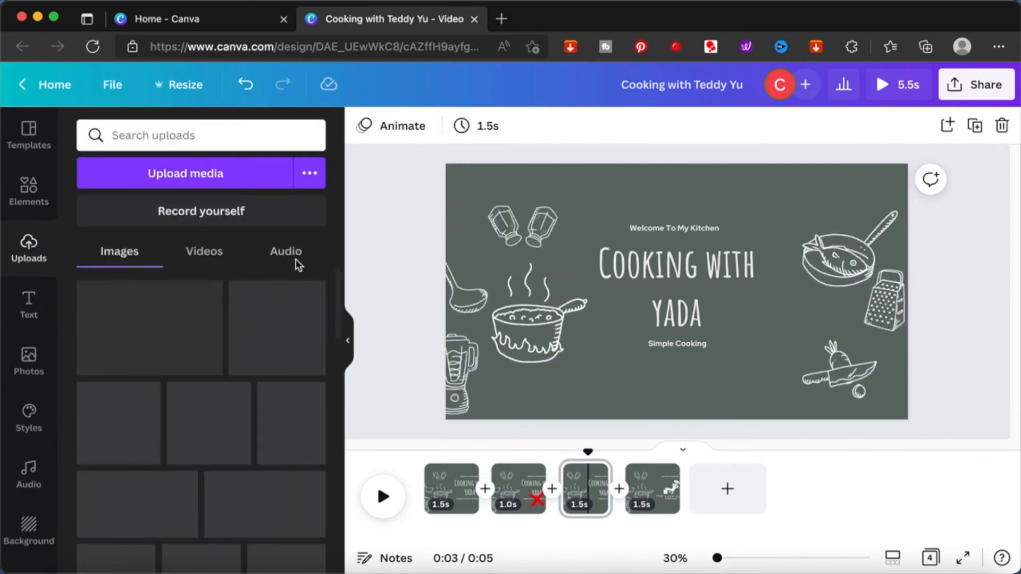
click(298, 257)
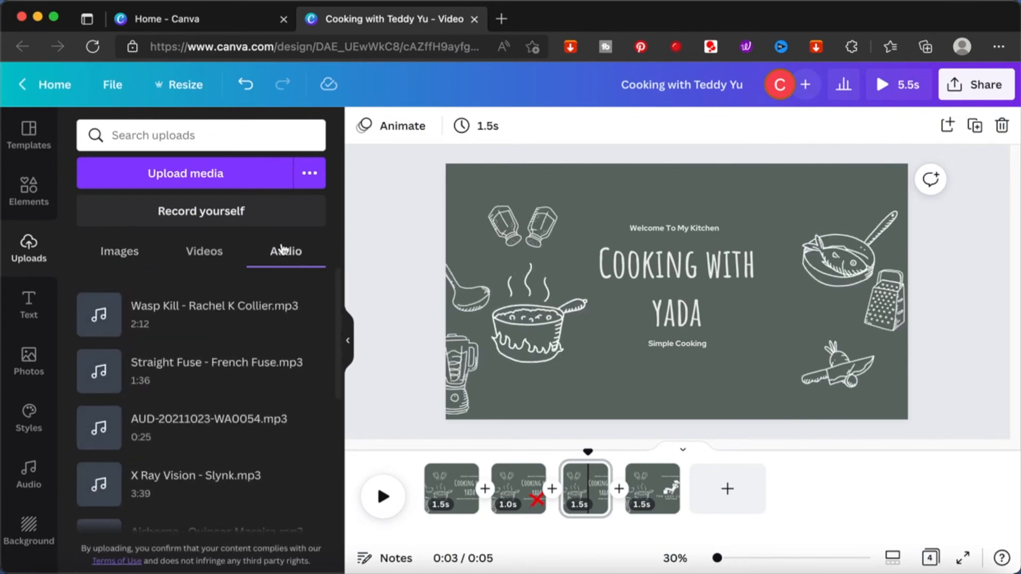
scroll(295, 341, down, 2)
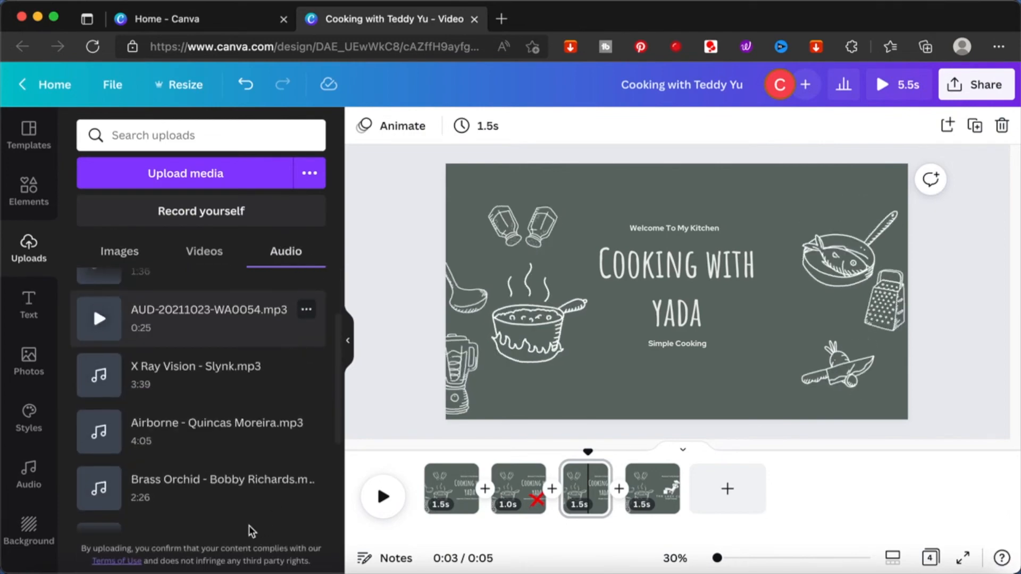
Step: Search the audio elements for "cooking" and look through the tracks
click(32, 195)
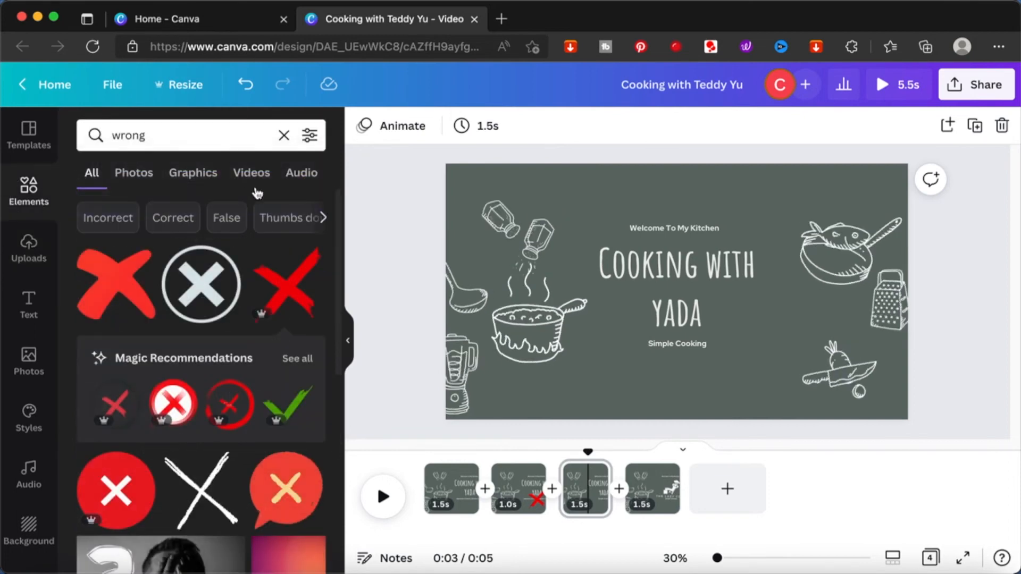
click(301, 174)
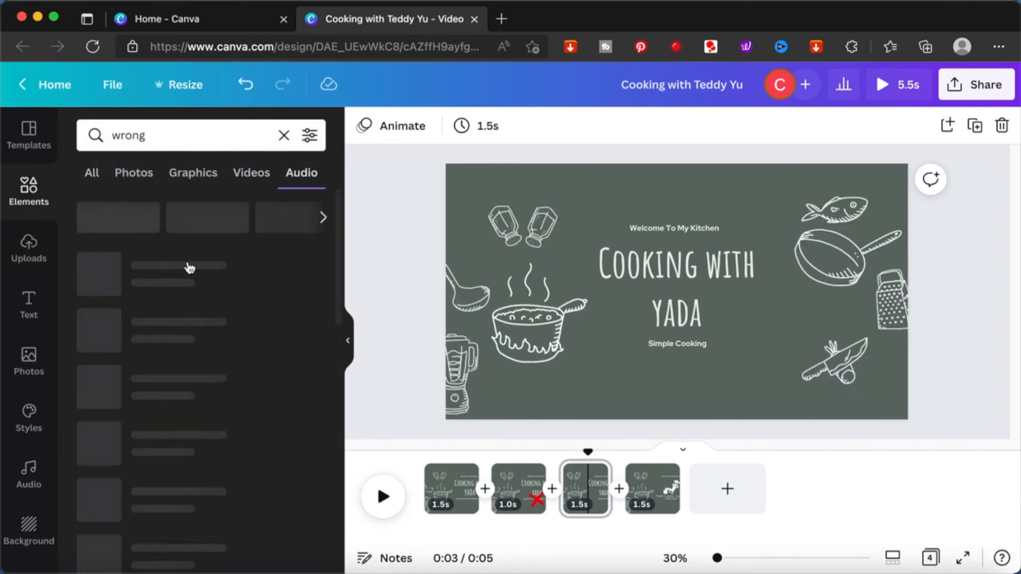
click(170, 132)
text(cook)
key(Return)
double_click(171, 134)
text(cooking)
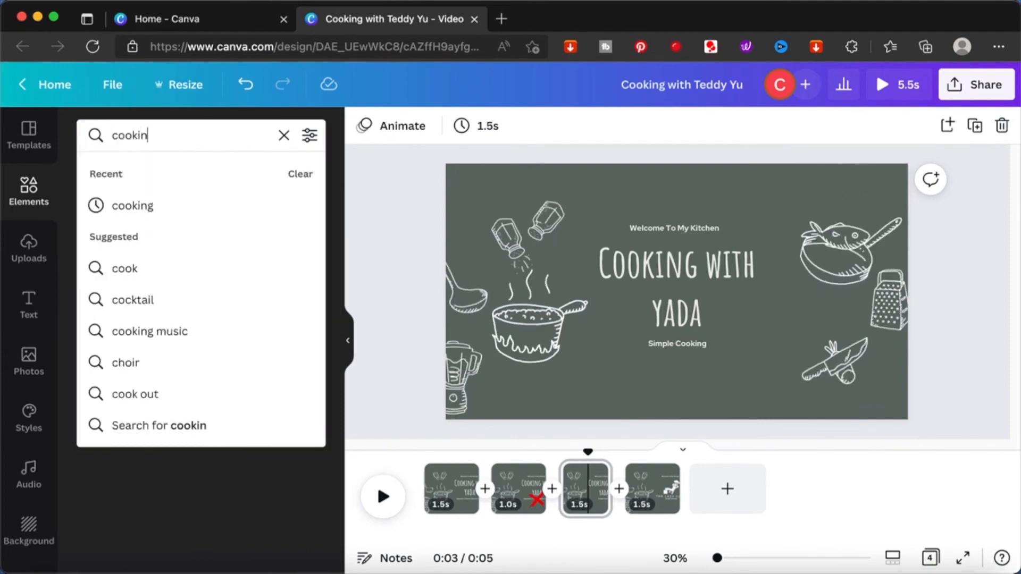
key(Return)
scroll(194, 392, down, 10)
scroll(196, 391, up, 10)
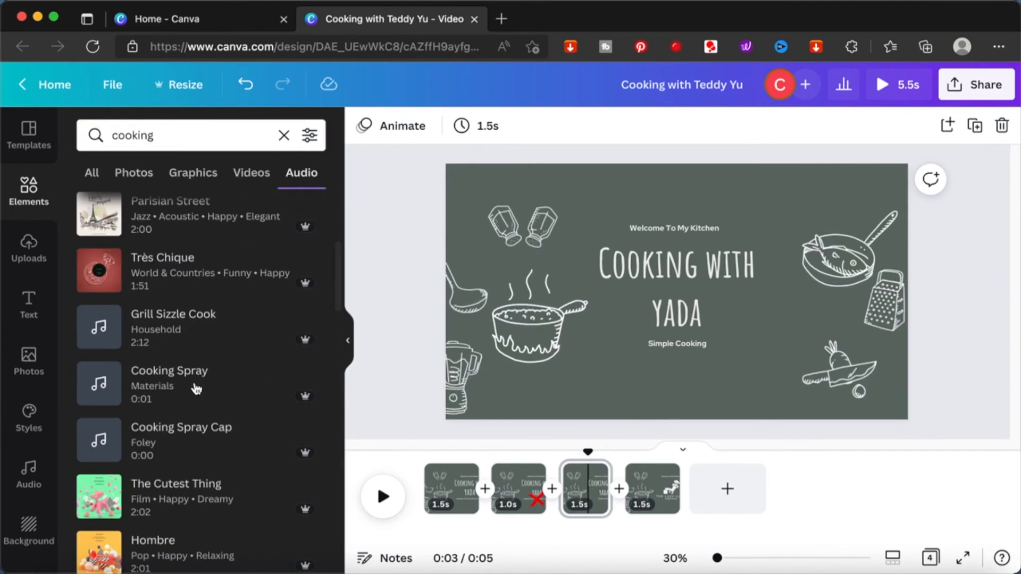
Step: Add the "Kite Lines (Instrumental Version)" track from the Advertising audio category to the video
click(323, 217)
click(210, 218)
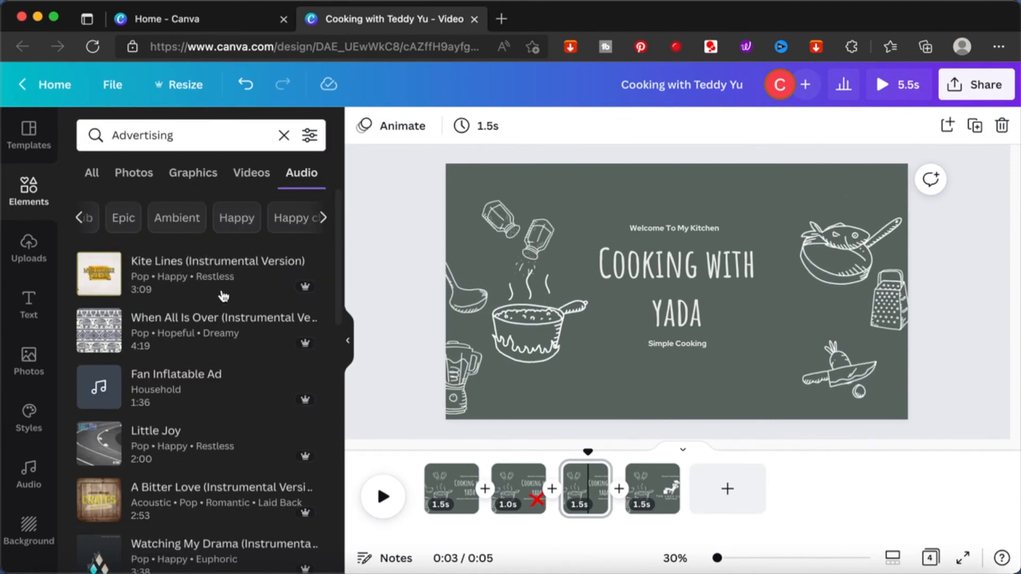
click(184, 272)
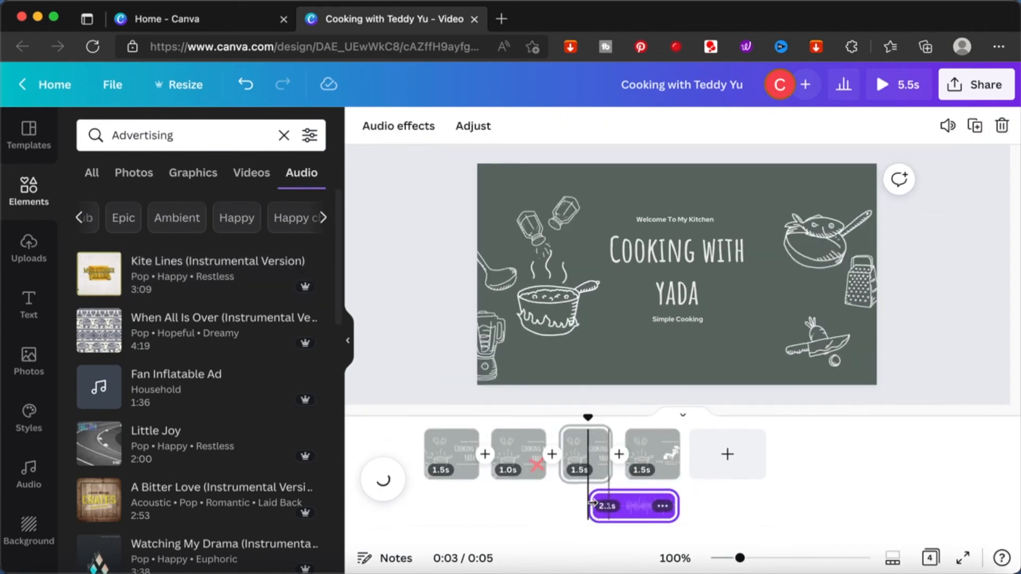
Step: Extend the audio track back to the start of the first page so it spans the full 5.5 s video
drag(597, 507, 467, 512)
drag(627, 512, 441, 509)
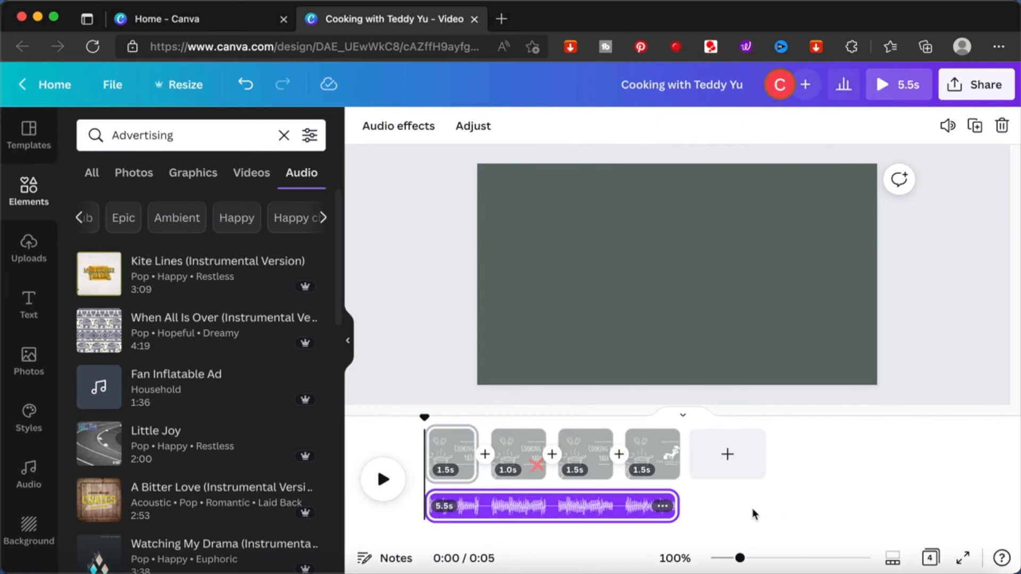
click(923, 337)
Step: Select the audio track and open its fade in and fade out effects
click(555, 512)
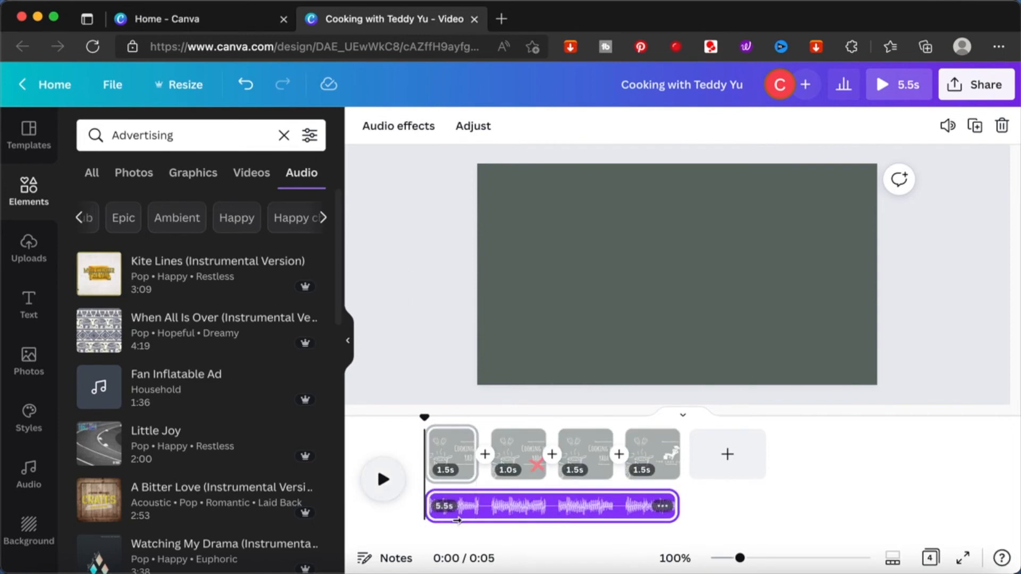
click(514, 508)
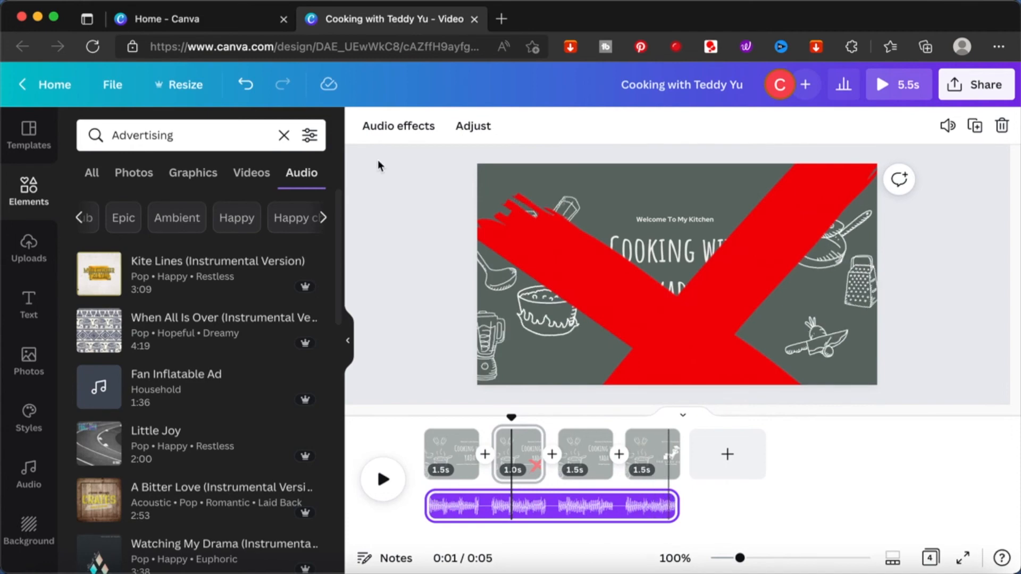
click(408, 129)
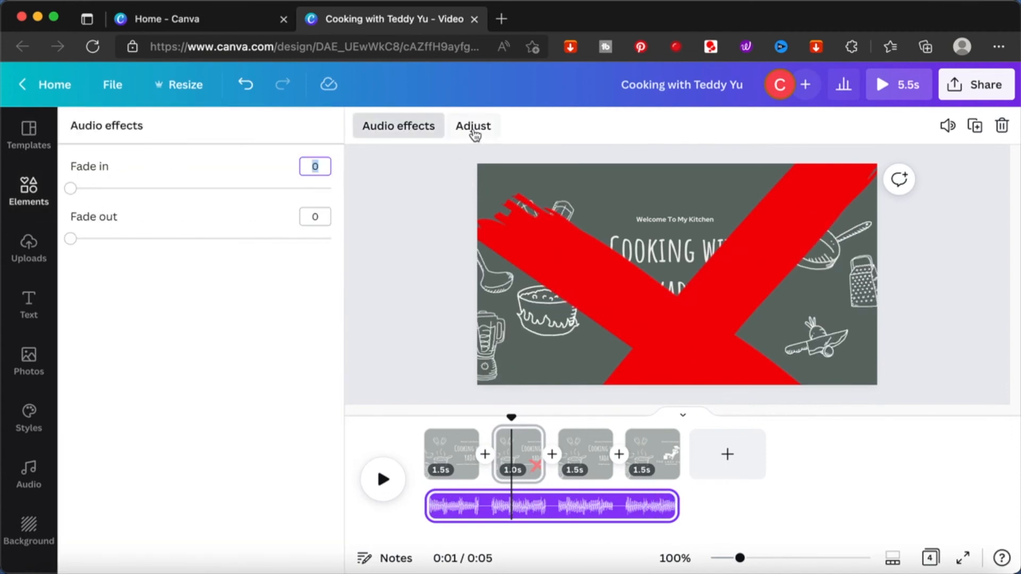
Step: Adjust the audio track by shifting its waveform so a later portion of the song plays under the four pages
click(473, 128)
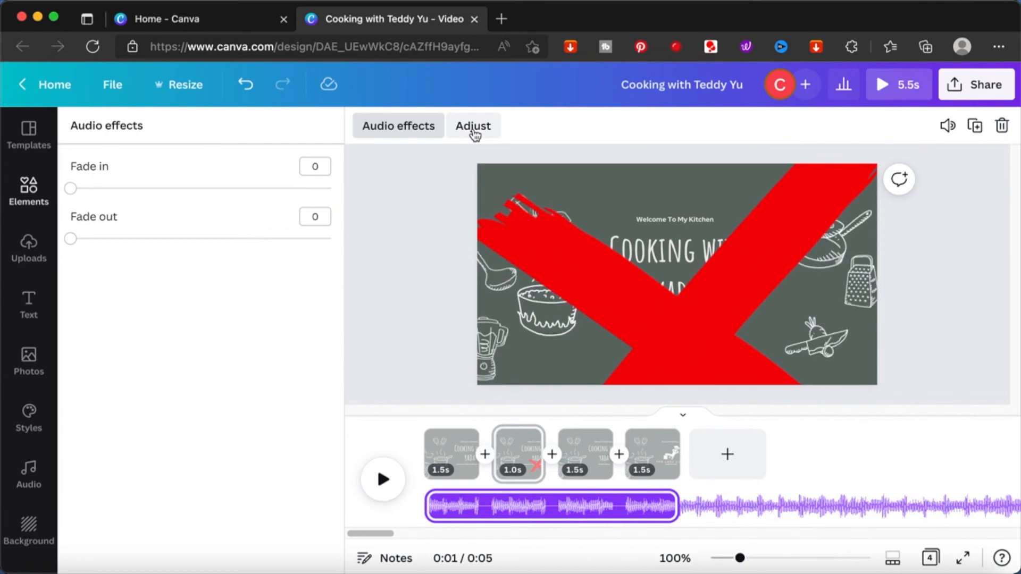
drag(734, 516, 745, 517)
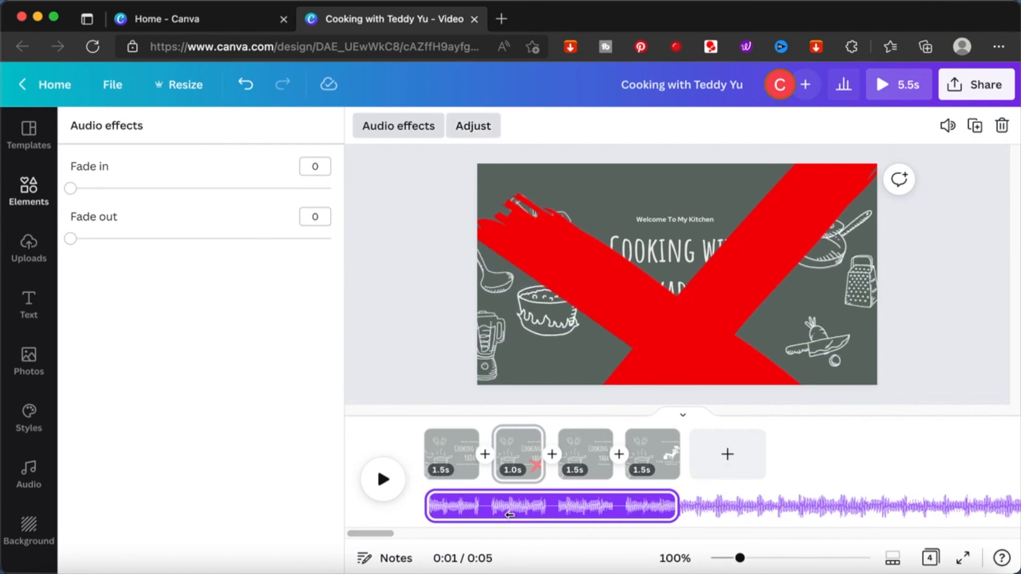
scroll(795, 489, right, 5)
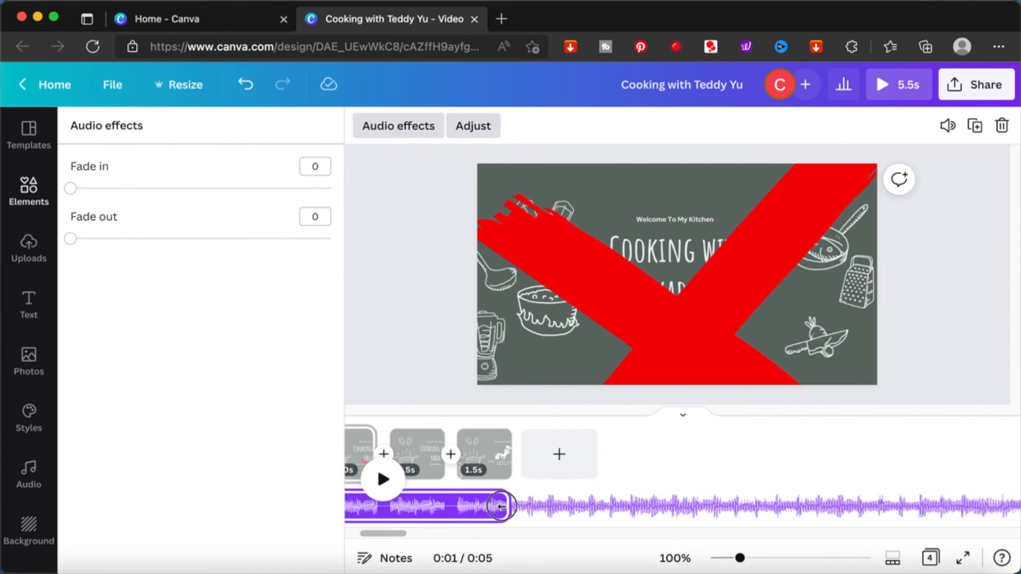
scroll(432, 506, left, 5)
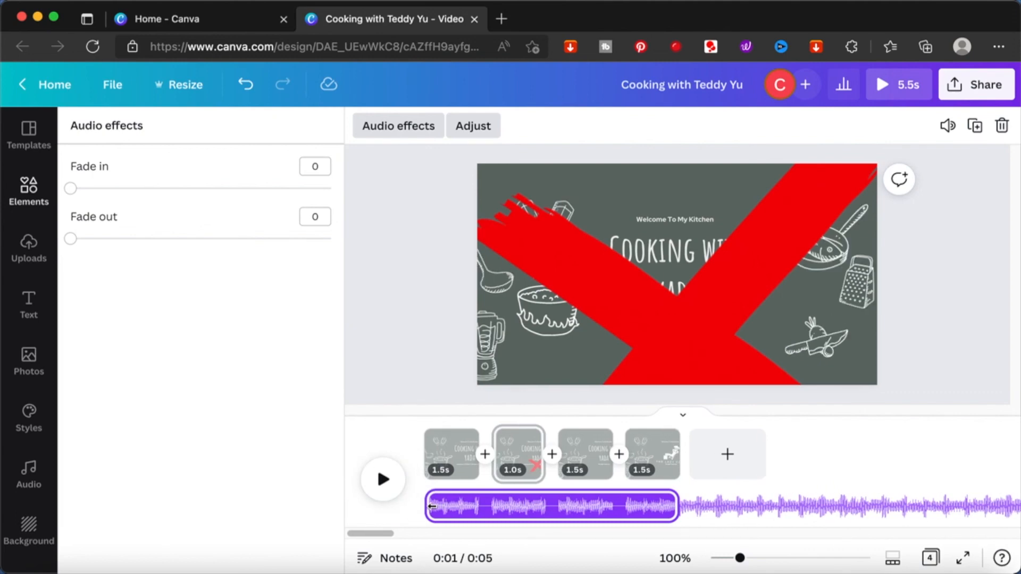
drag(428, 509, 494, 505)
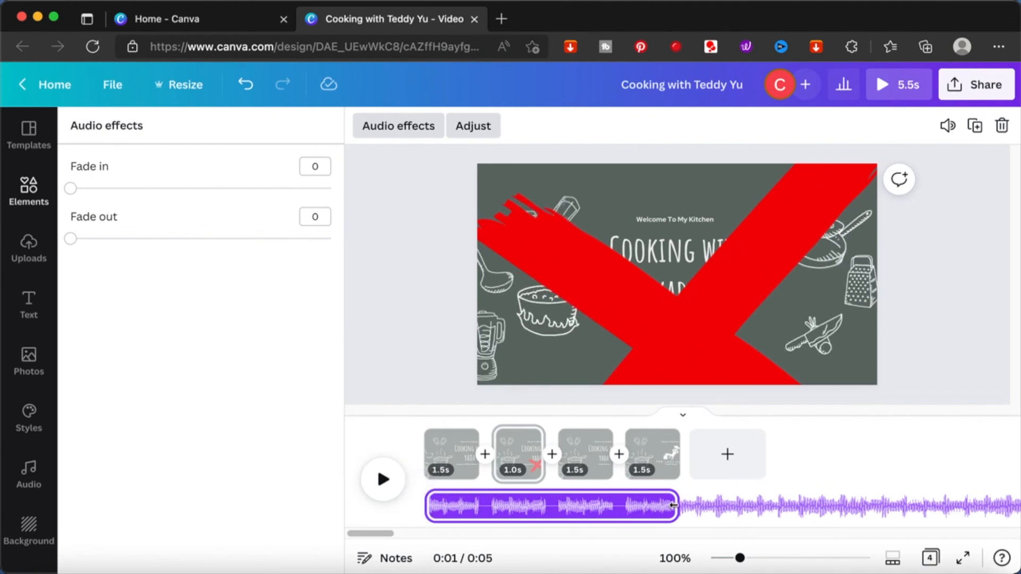
drag(693, 508, 667, 508)
drag(786, 507, 603, 516)
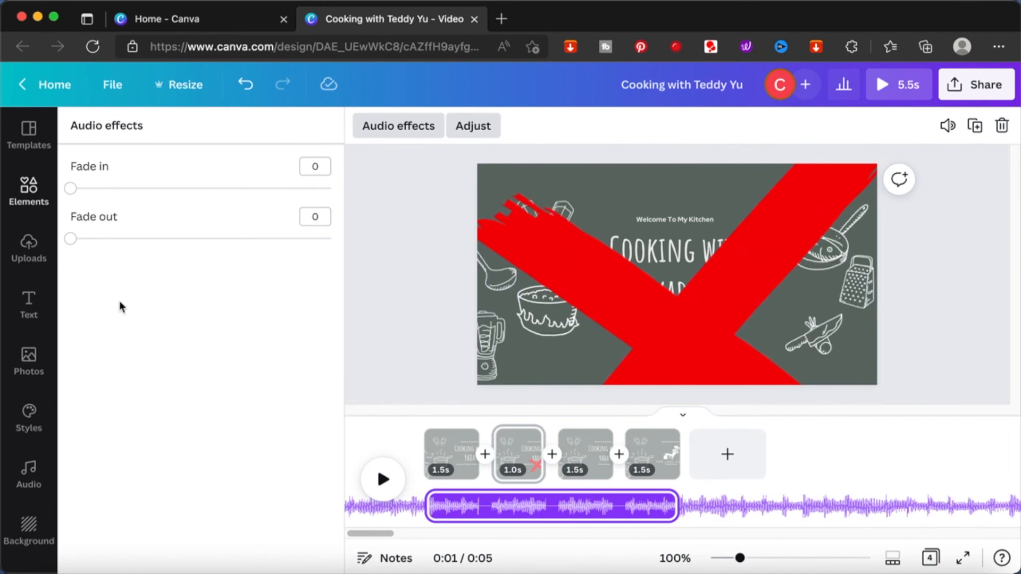
Step: Leave the audio effects and set the duration of the fourth page, with the lazy cook logo, to 2.0 seconds
click(382, 326)
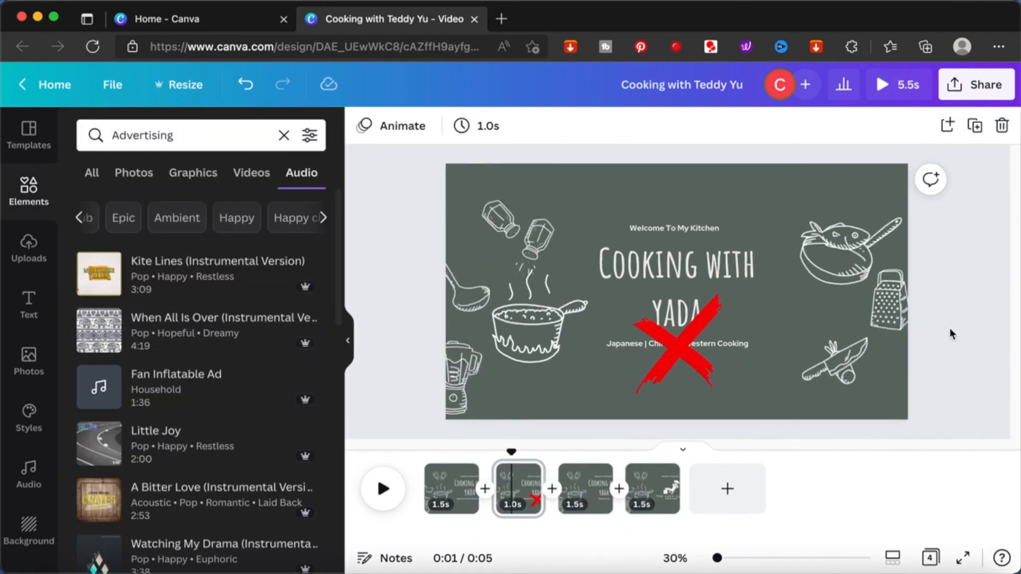
right_click(649, 484)
click(649, 484)
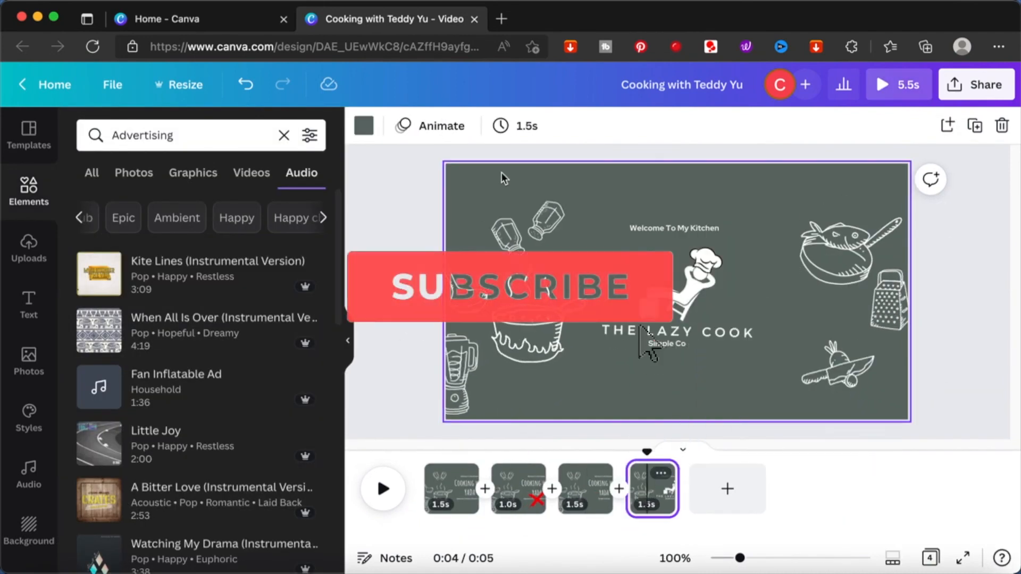
click(525, 128)
key(Return)
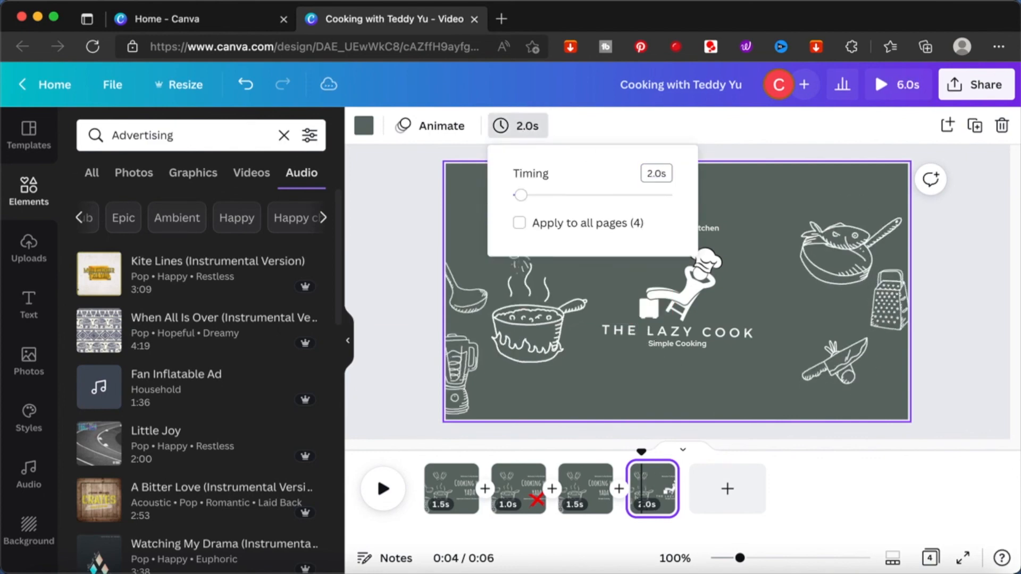
click(985, 292)
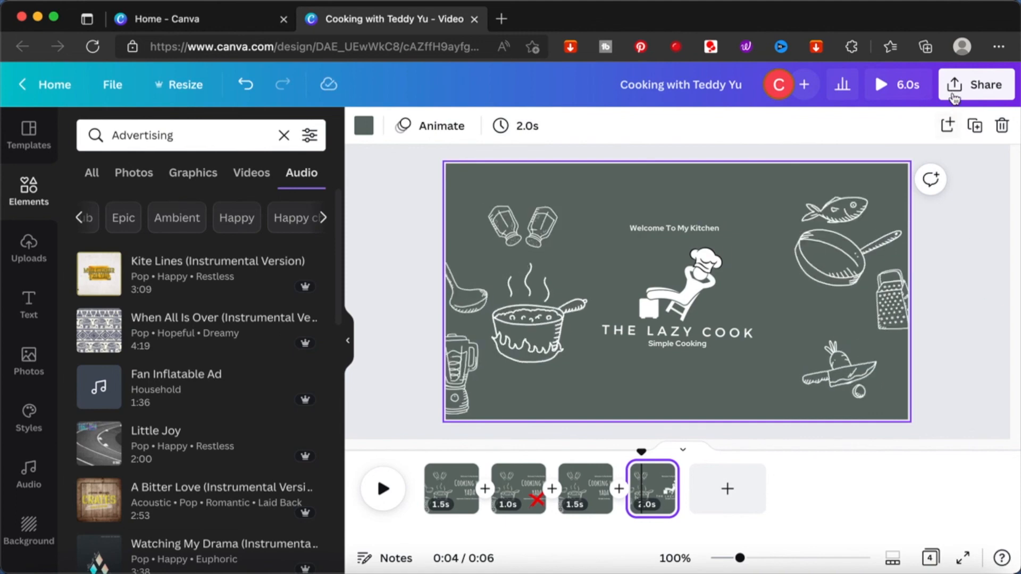
Step: Play the four-page intro from the beginning in the preview player and close the preview
click(383, 491)
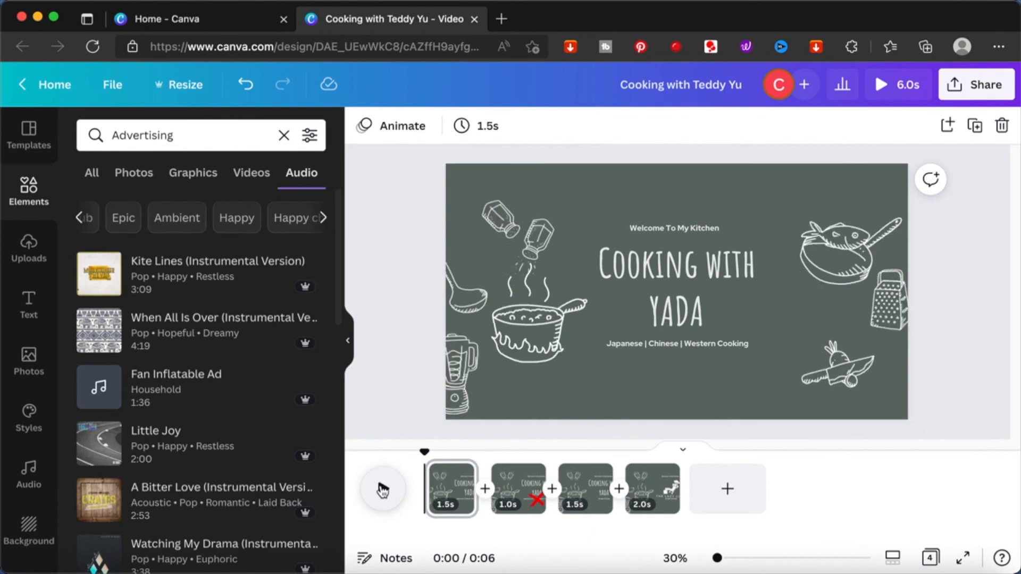
click(887, 100)
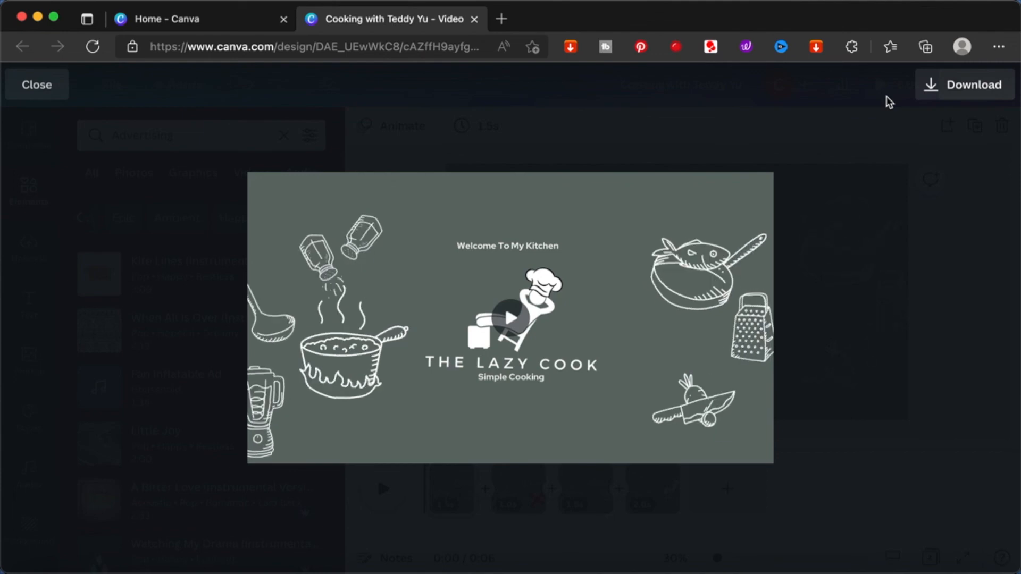
click(887, 98)
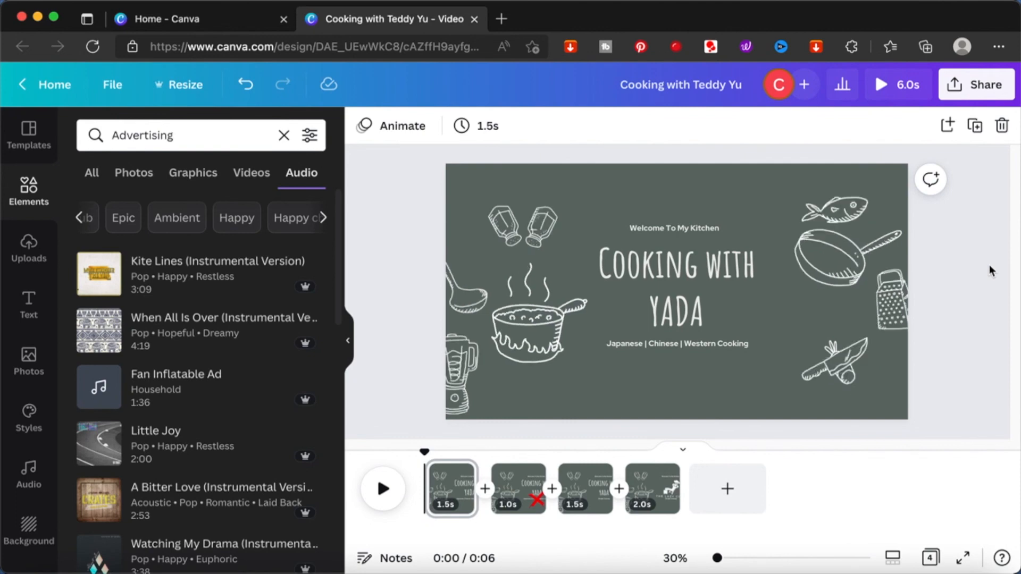
Step: Review the design's download settings for file type and page selection, and return to the sharing options
click(961, 89)
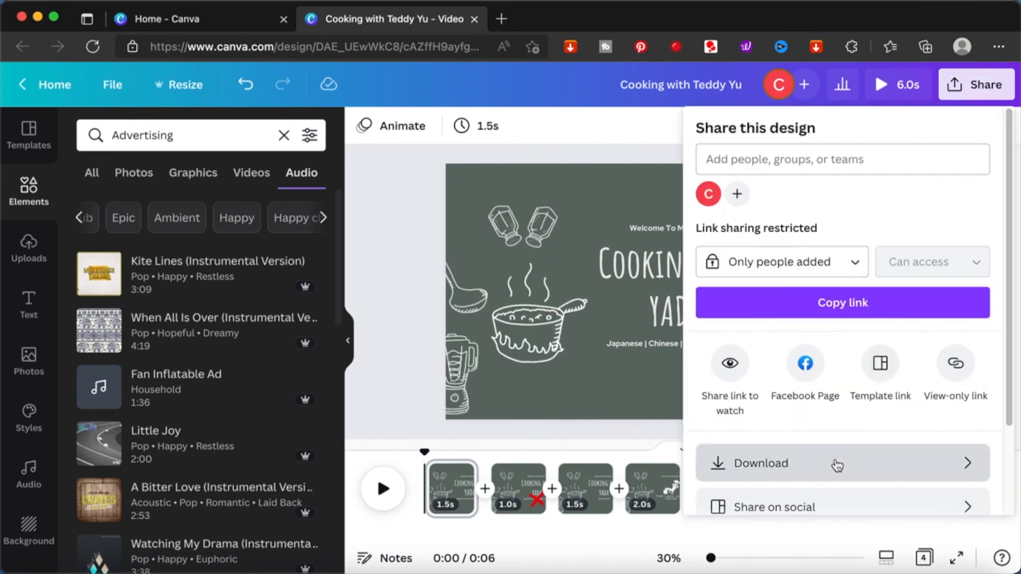
click(837, 466)
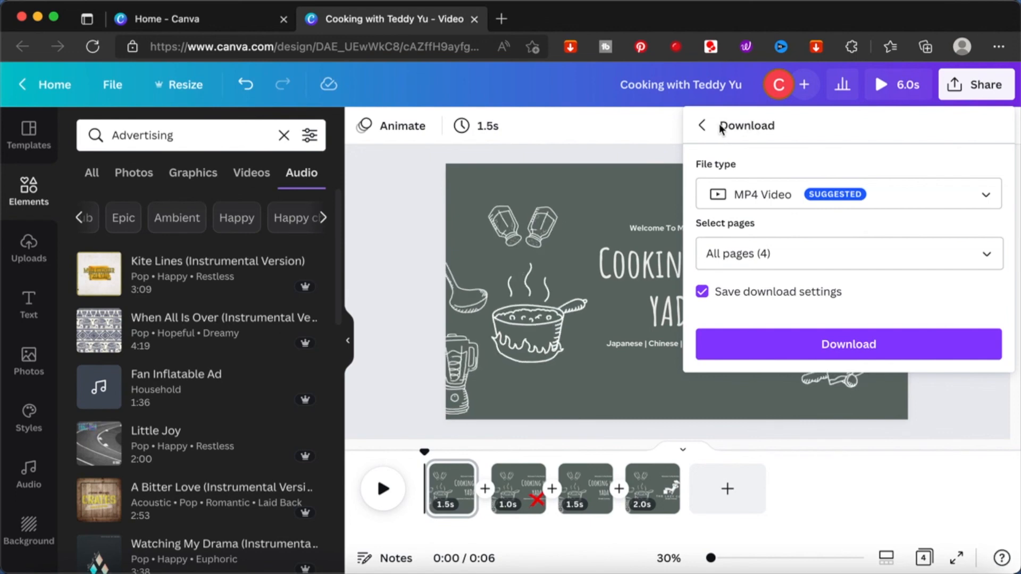
click(704, 129)
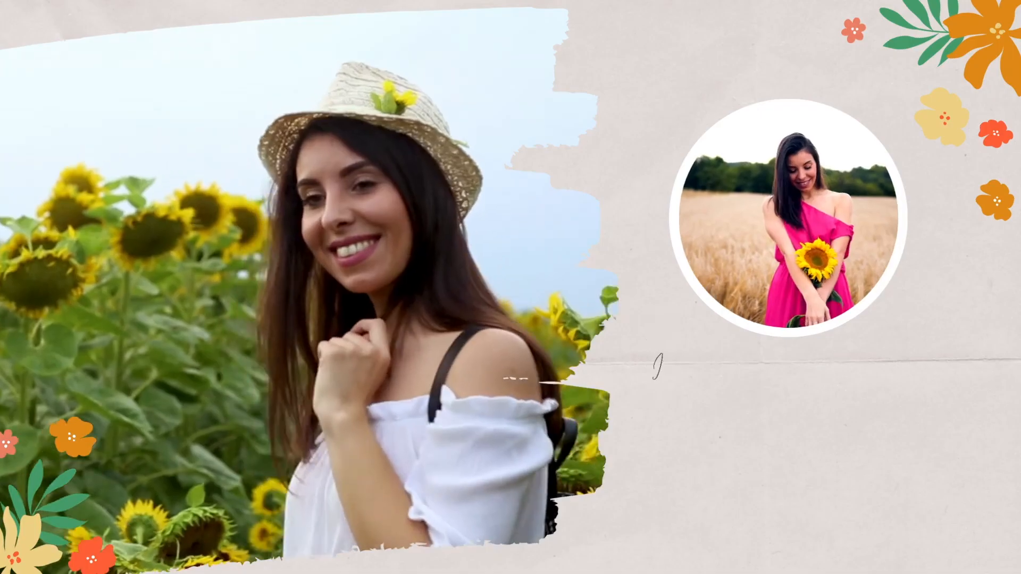